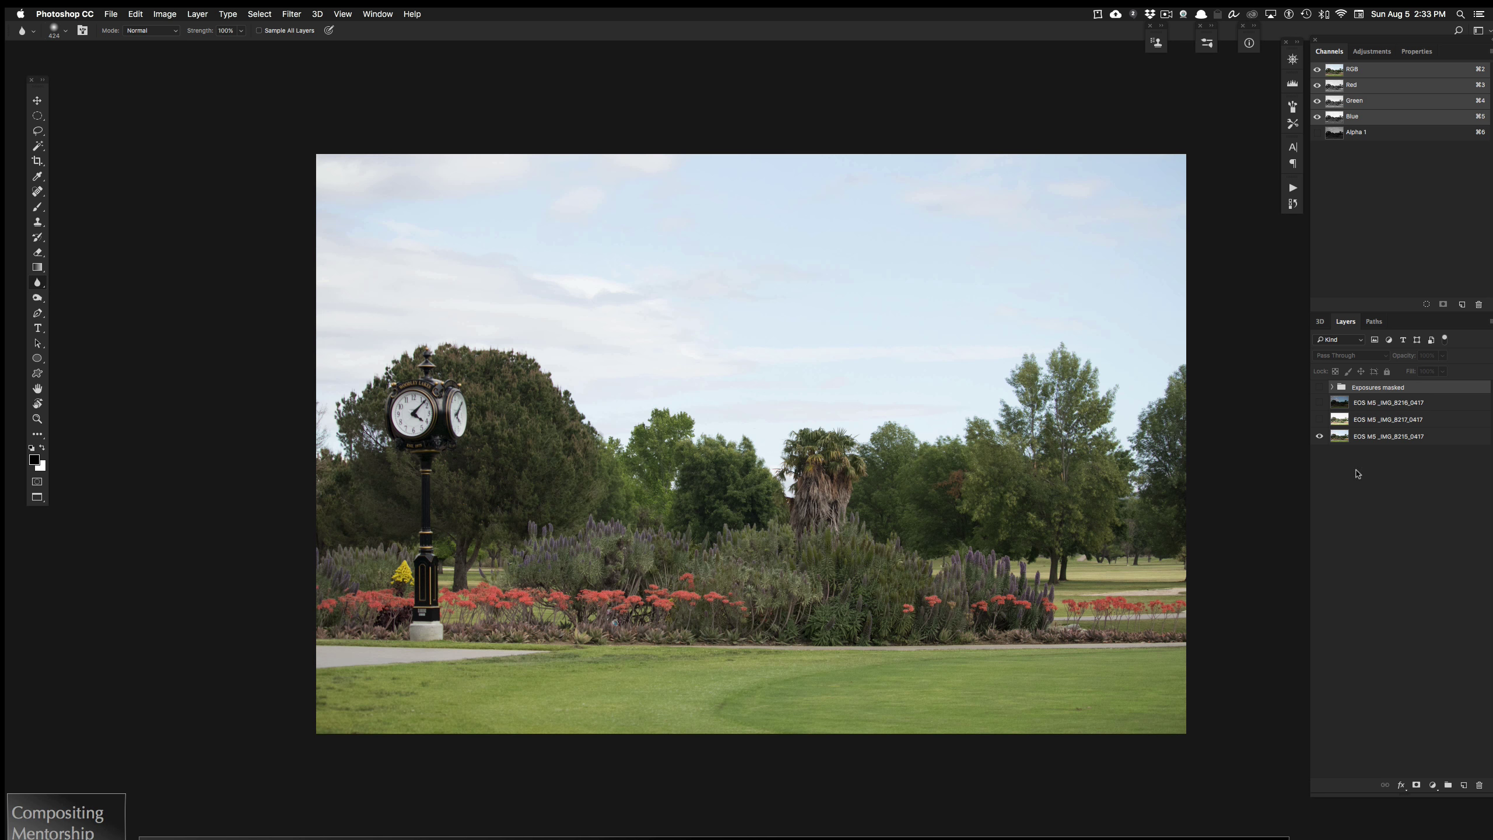
Show and expand the Exposures masked group, and inspect the layer masks of its two upper exposure layers on their own
{"action": "left_click", "coordinate": [1320, 388]}
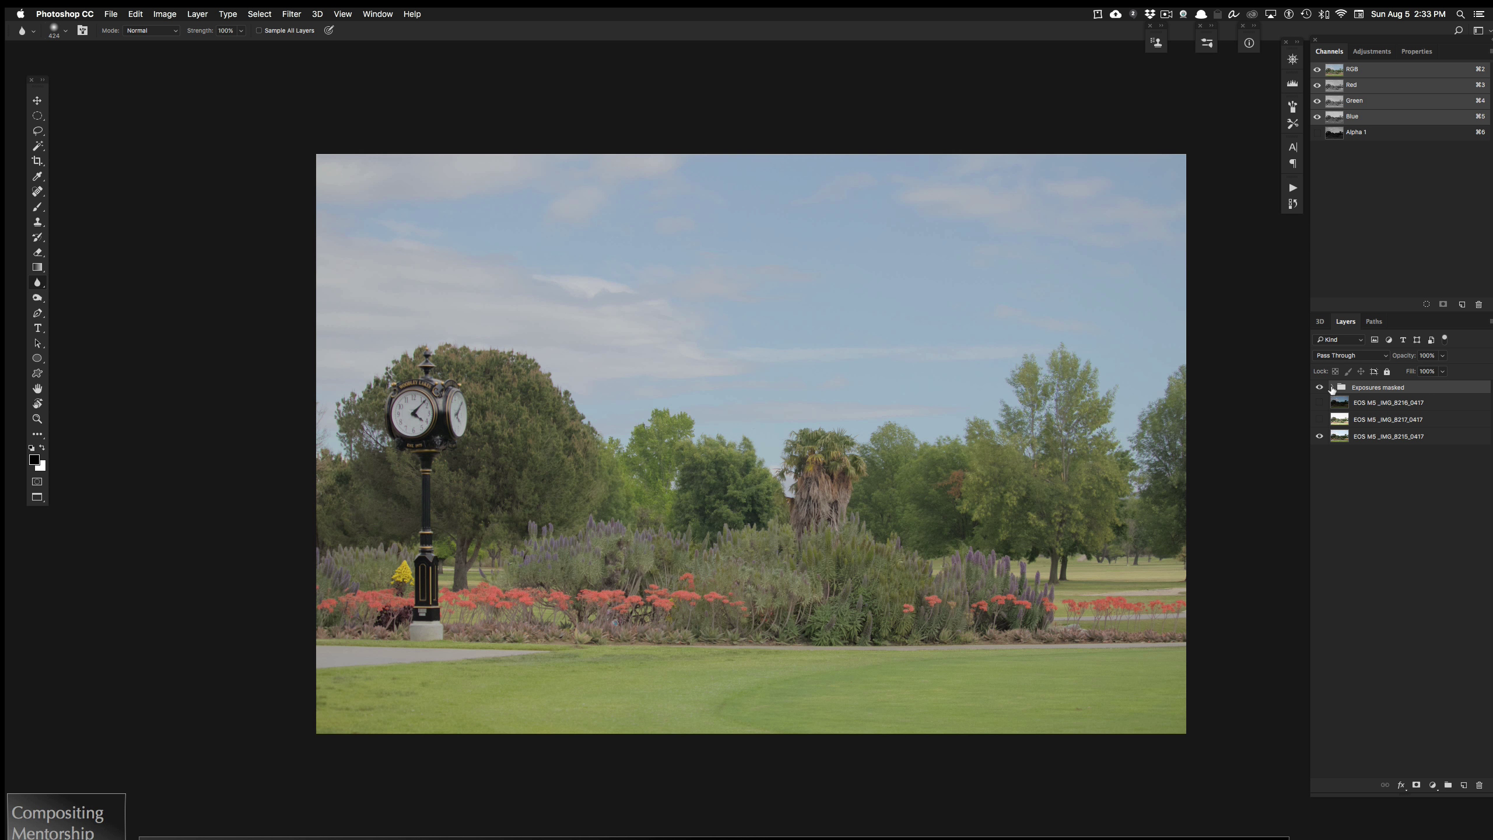
{"action": "left_click", "coordinate": [1332, 388]}
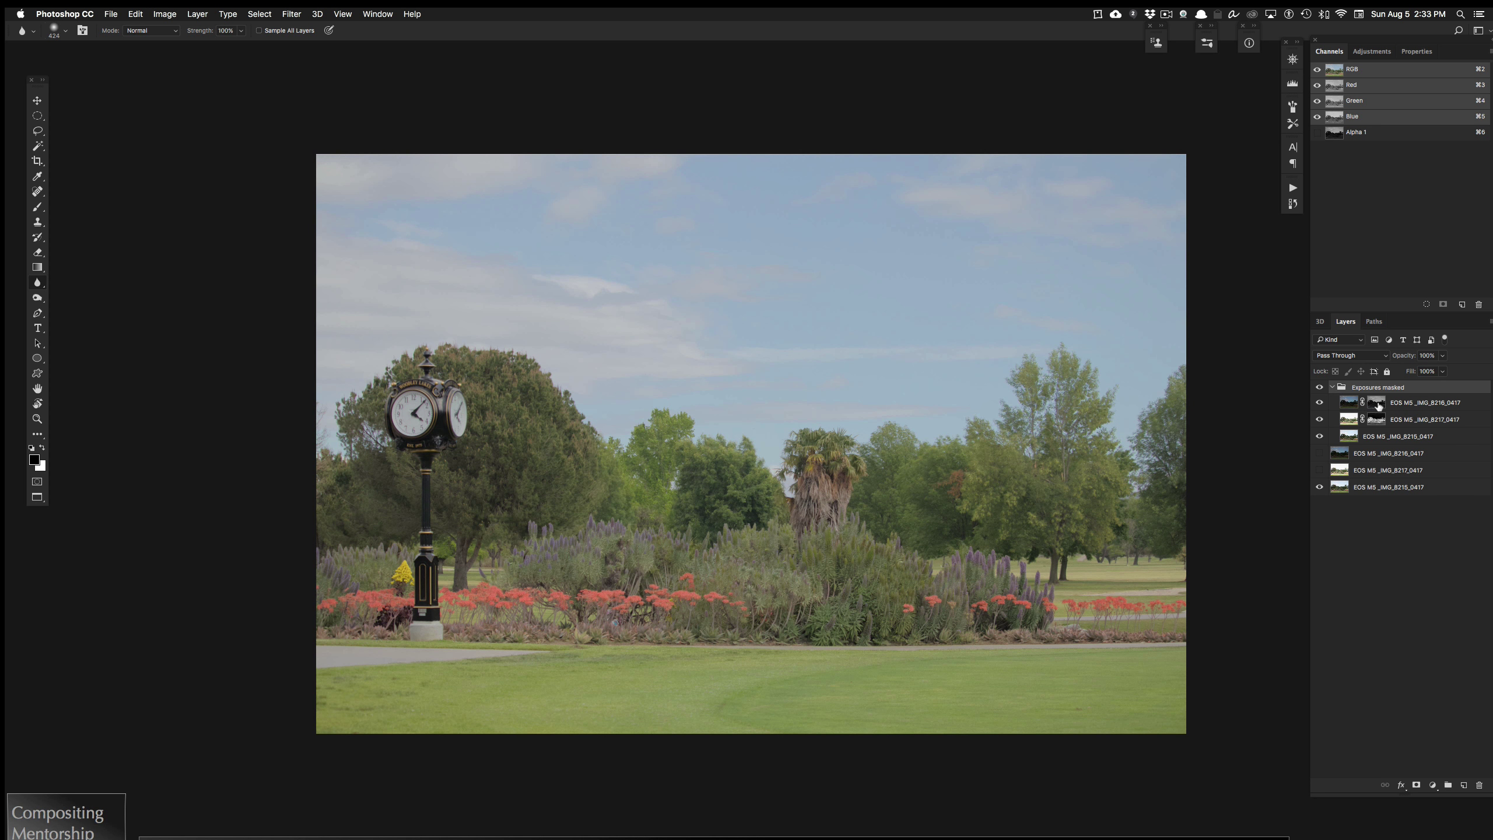
{"action": "left_click", "coordinate": [1376, 404], "text": "alt"}
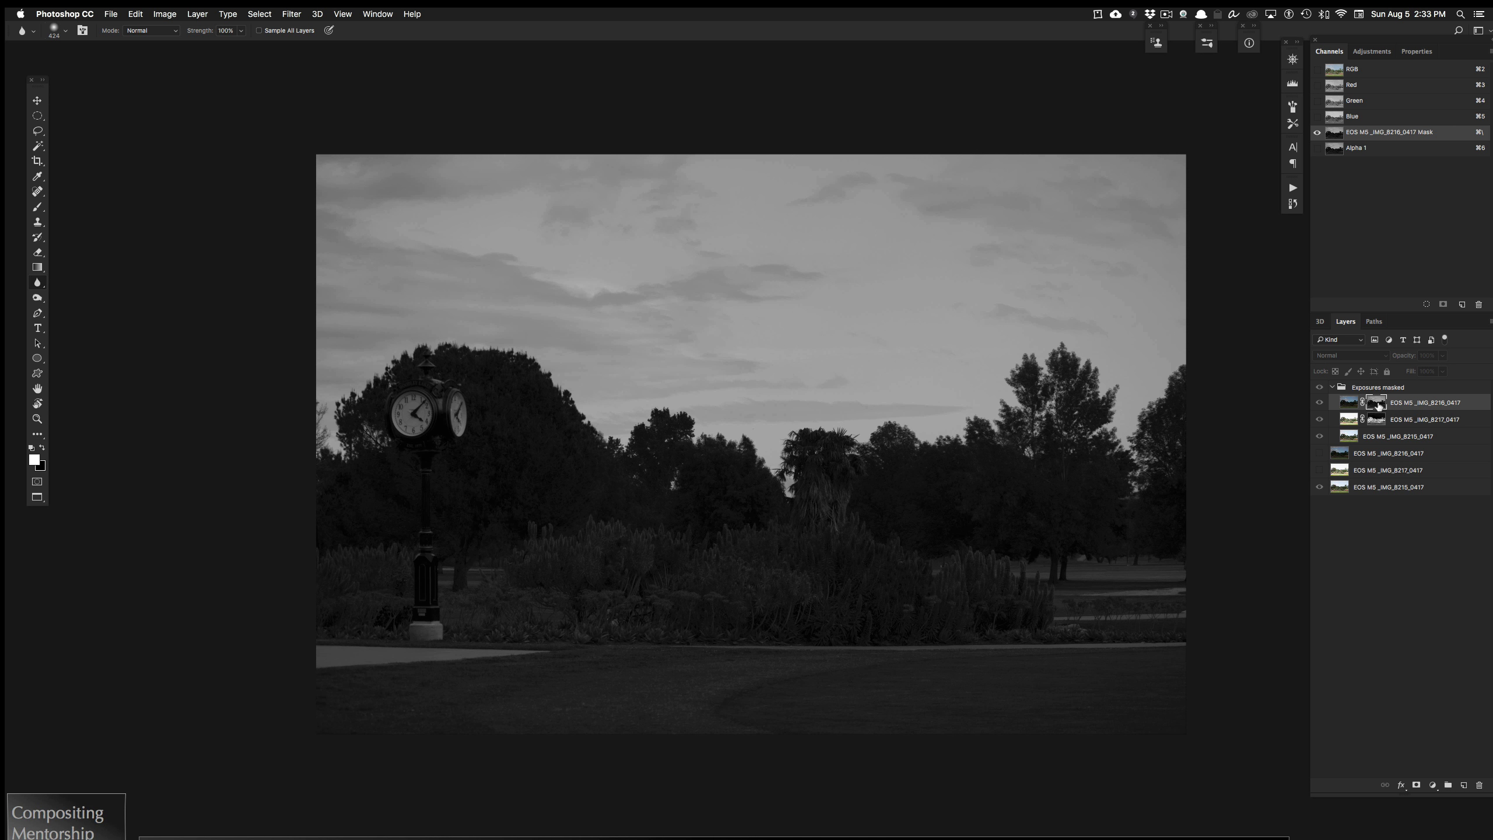
{"action": "left_click", "coordinate": [1376, 403], "text": "alt"}
{"action": "left_click", "coordinate": [1376, 419], "text": "alt"}
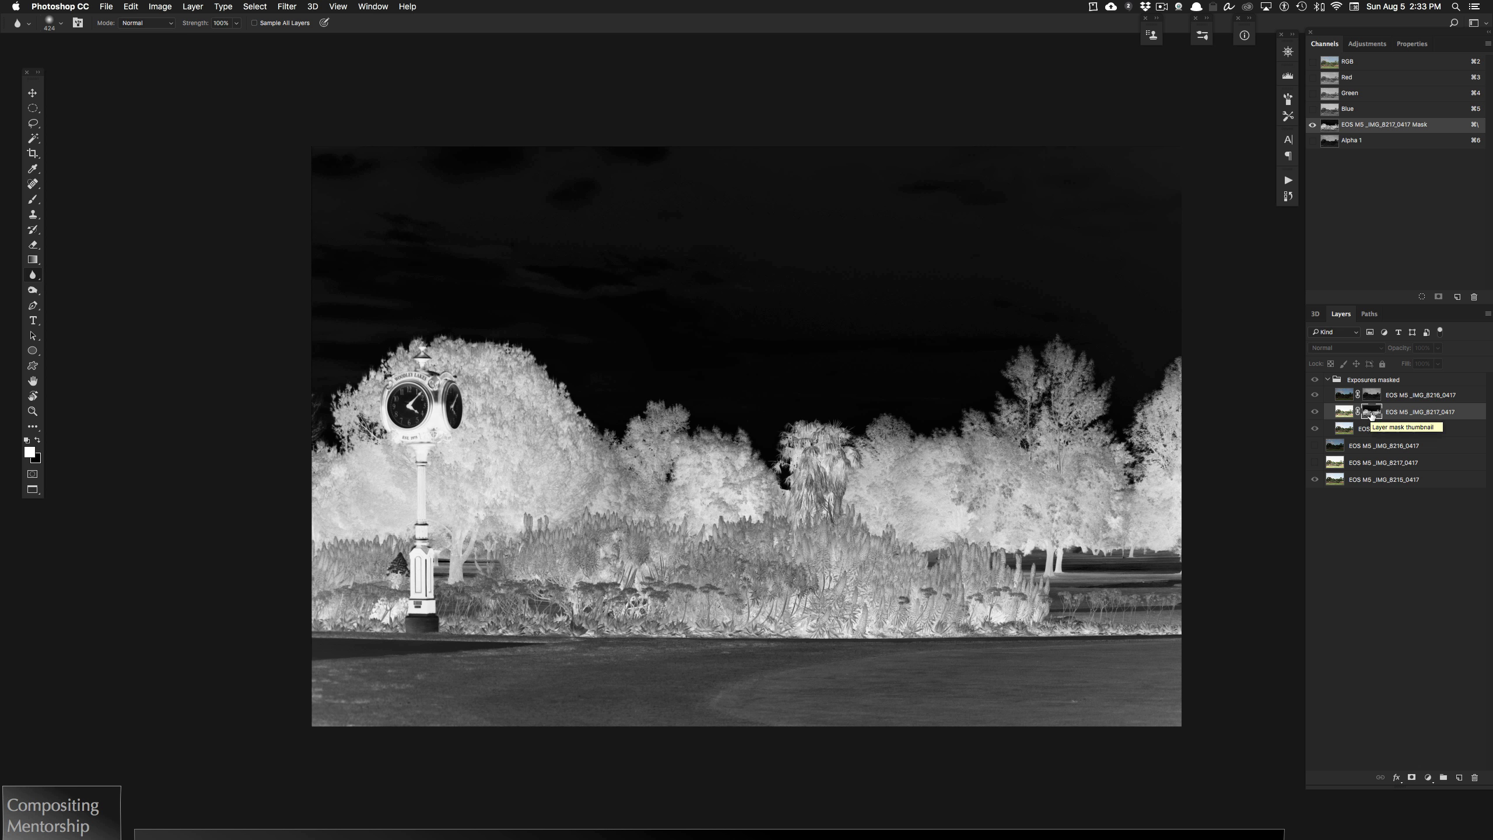
{"action": "left_click", "coordinate": [1372, 413], "text": "alt"}
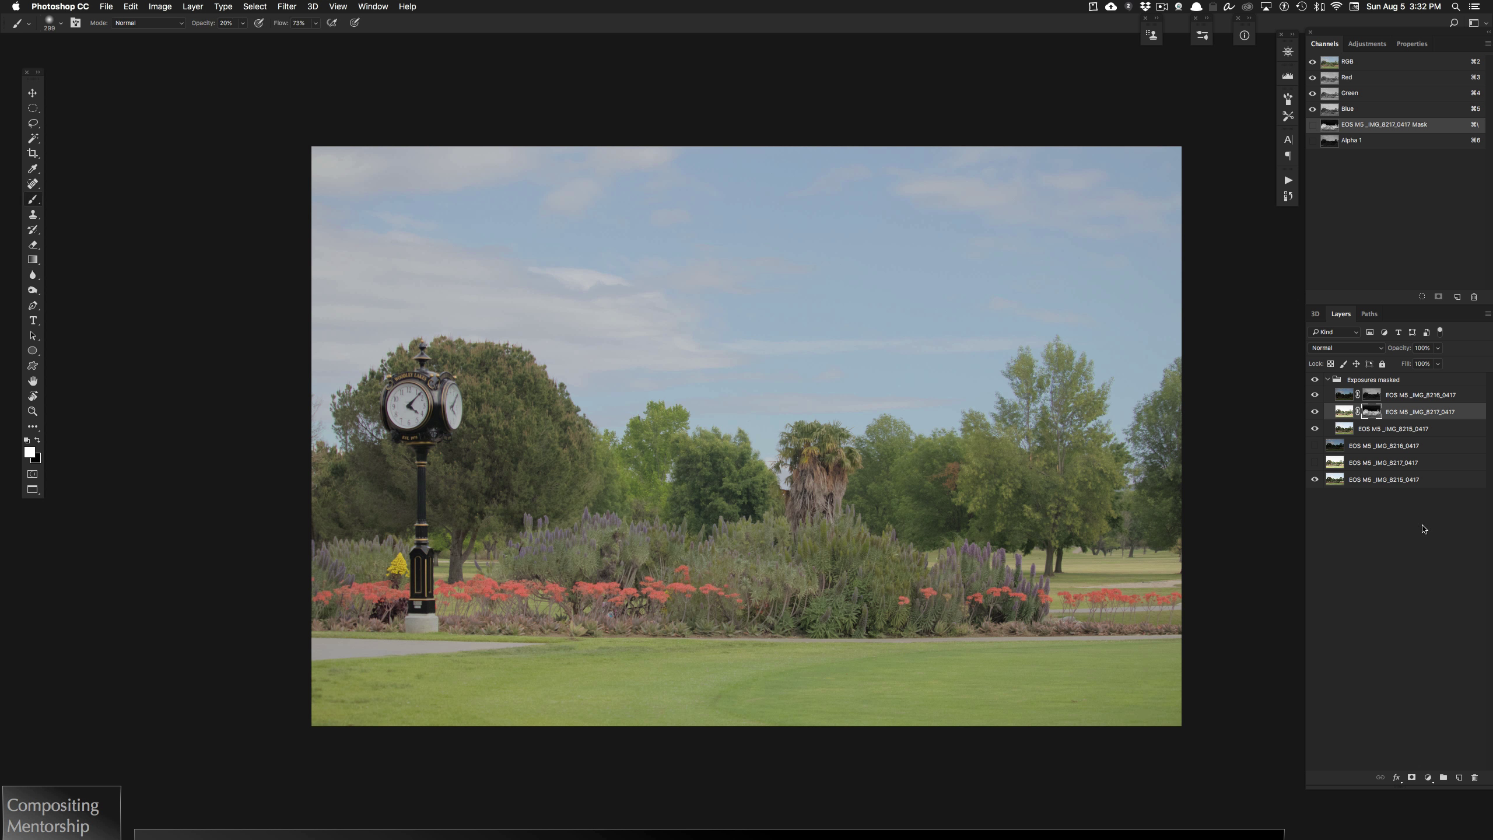
Compare the two upper exposures with and without their layer masks, hiding the topmost exposure while checking the one below it
{"action": "left_click", "coordinate": [1373, 395], "text": "shift"}
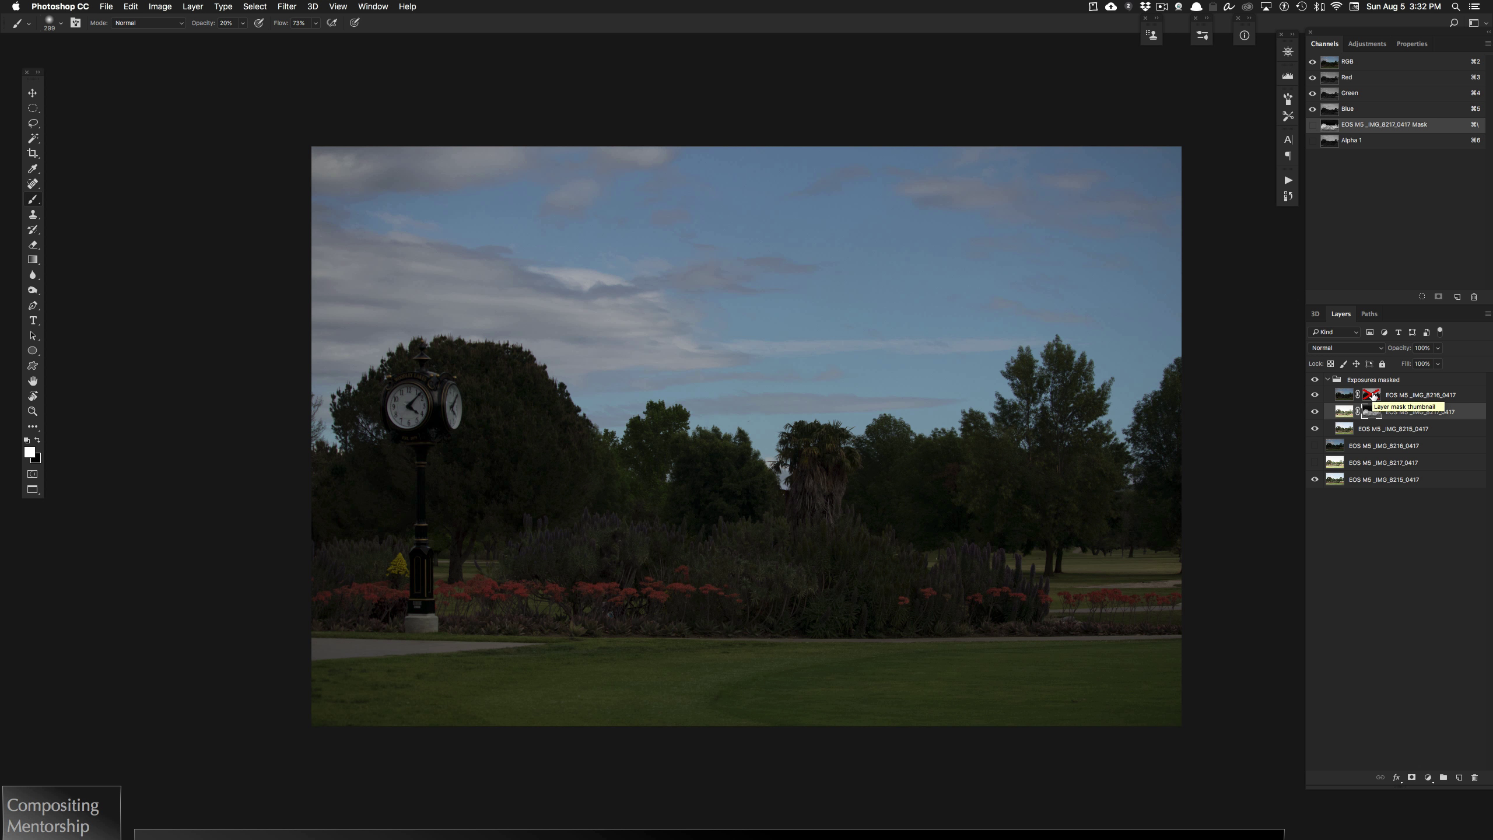
{"action": "left_click", "coordinate": [1316, 396]}
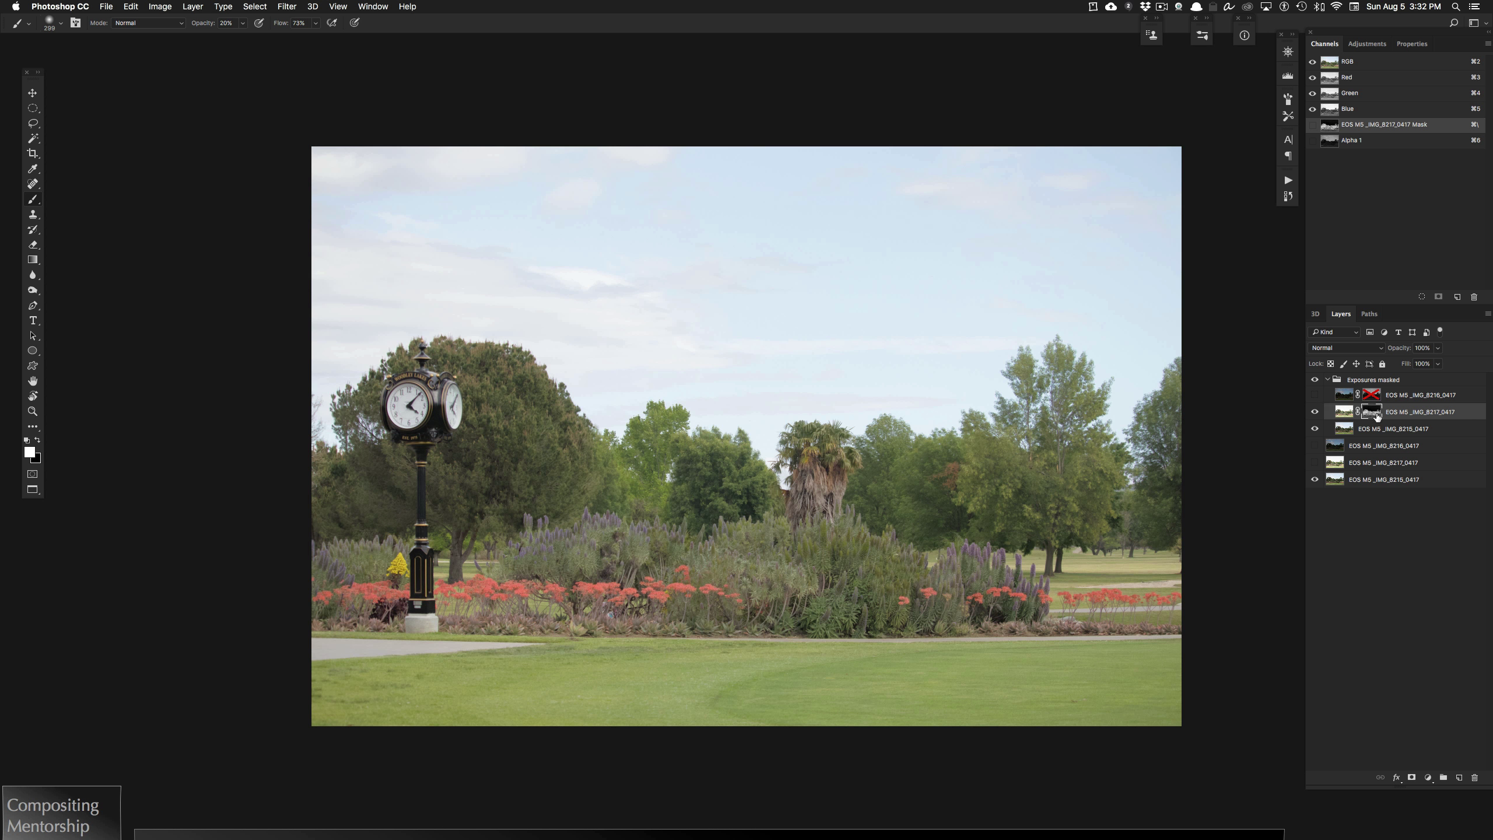
{"action": "left_click", "coordinate": [1372, 412], "text": "shift"}
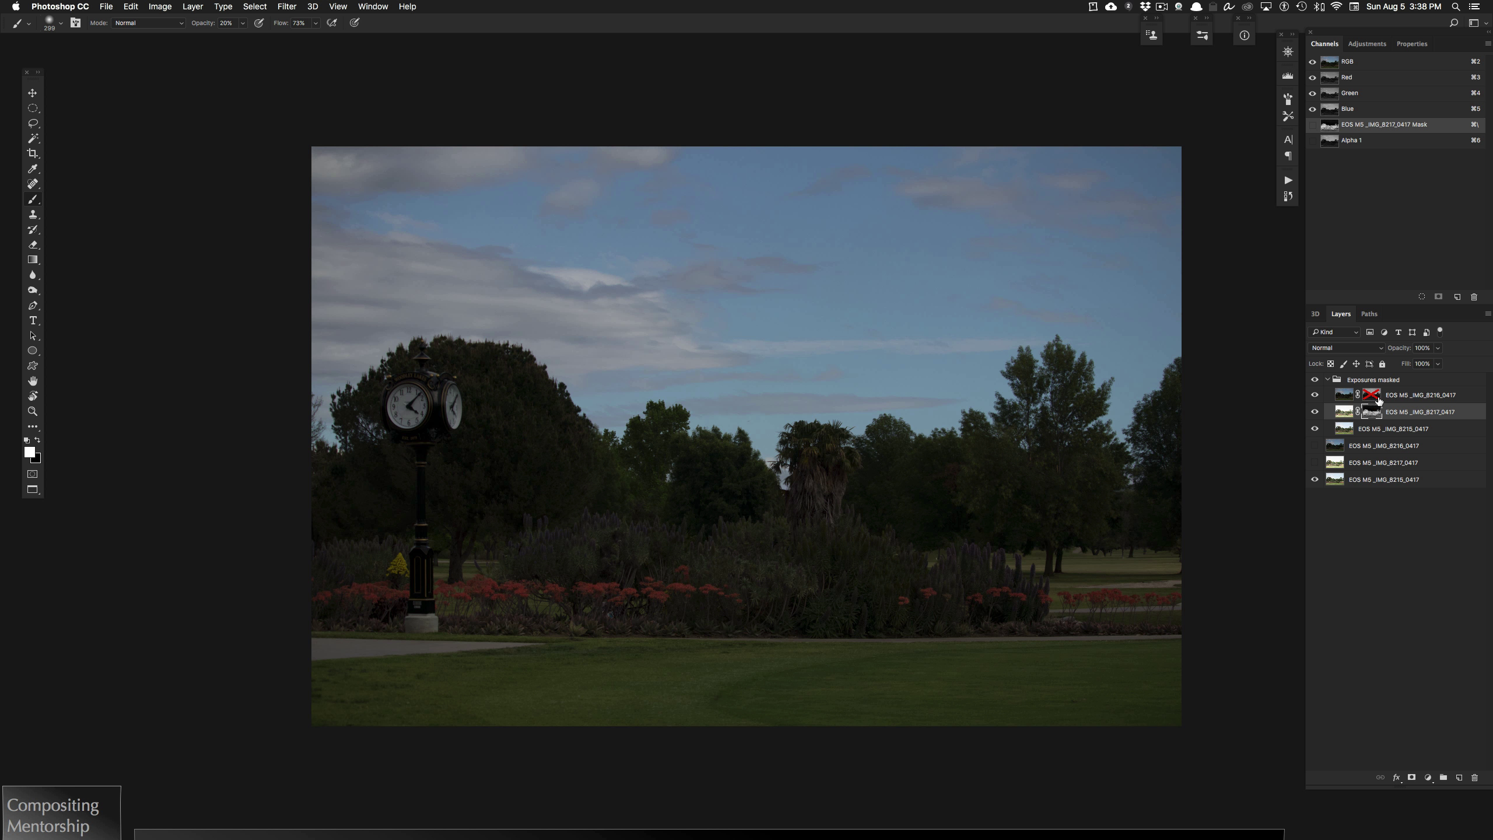
{"action": "left_click", "coordinate": [1375, 398], "text": "shift"}
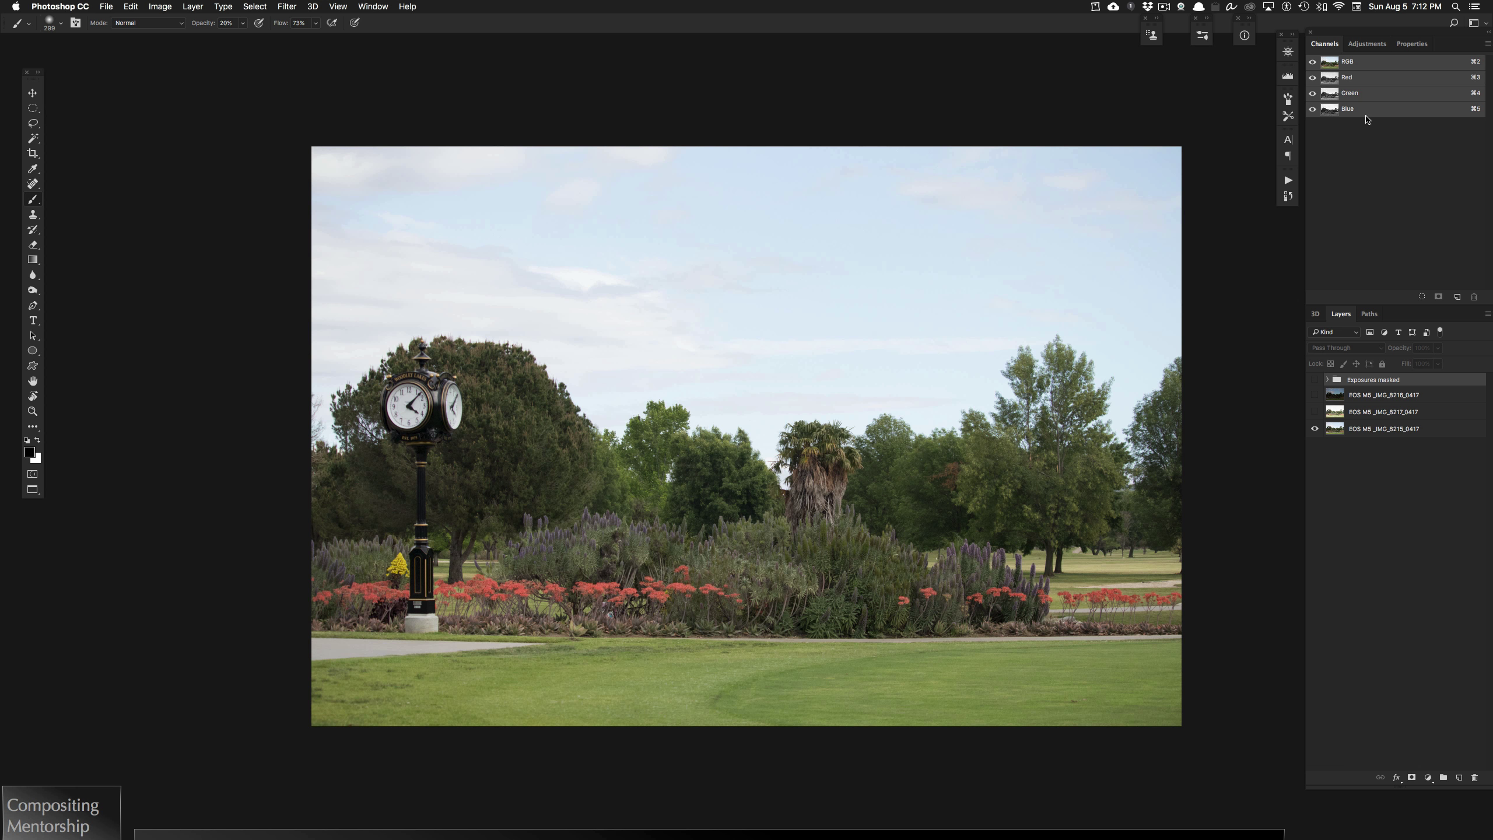
Load the RGB composite's luminosity as a selection, save it as an alpha channel, and display that channel
{"action": "left_click", "coordinate": [1333, 63], "text": "super"}
{"action": "left_click", "coordinate": [1439, 297]}
{"action": "left_click", "coordinate": [1352, 125]}
{"action": "key", "text": "x"}
View the Red, Green and Blue channels one at a time as grayscale images
{"action": "left_click", "coordinate": [1398, 79]}
{"action": "left_click", "coordinate": [1393, 95]}
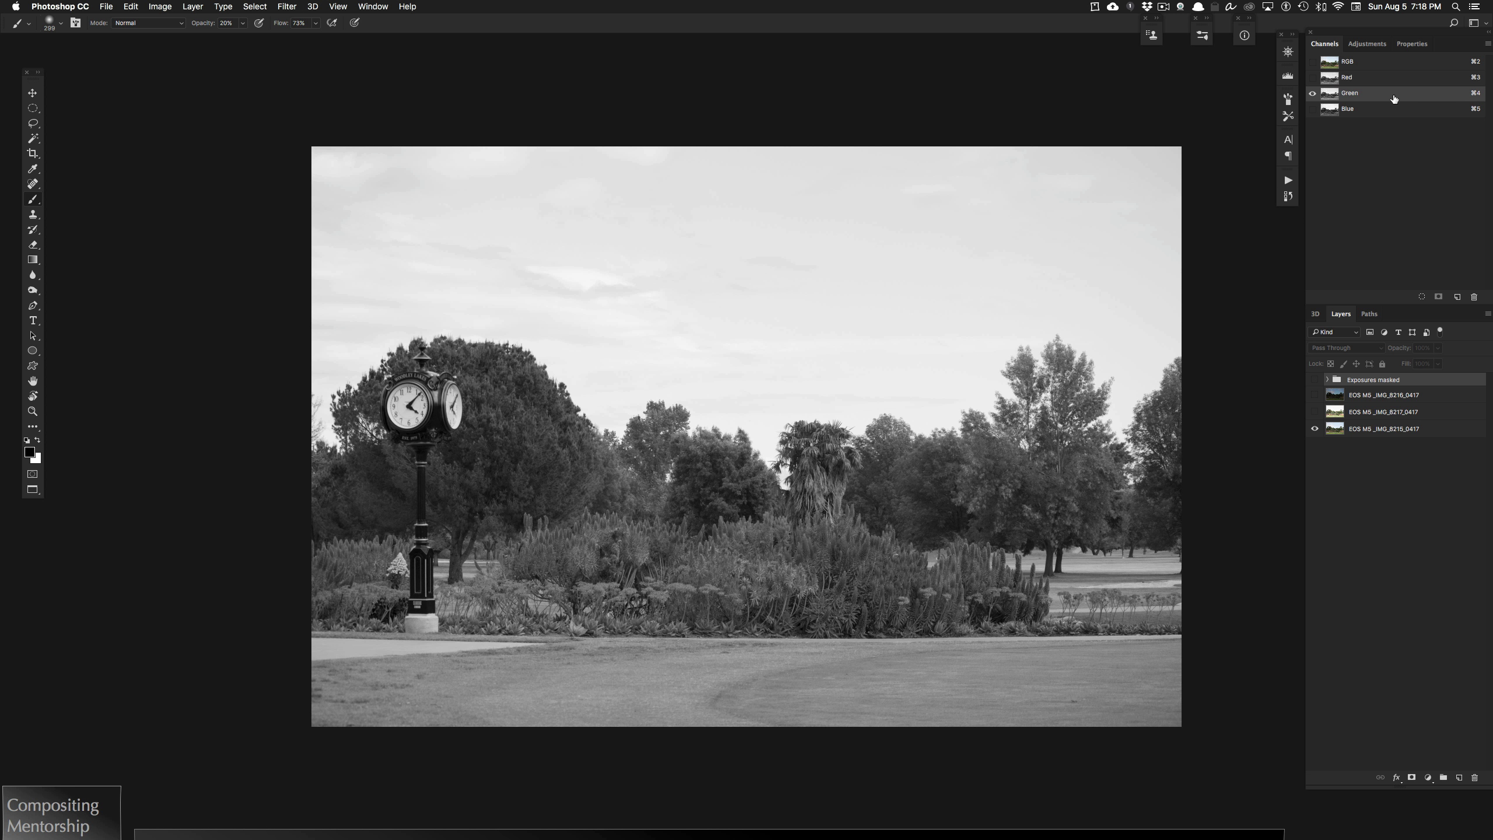
{"action": "left_click", "coordinate": [1392, 112]}
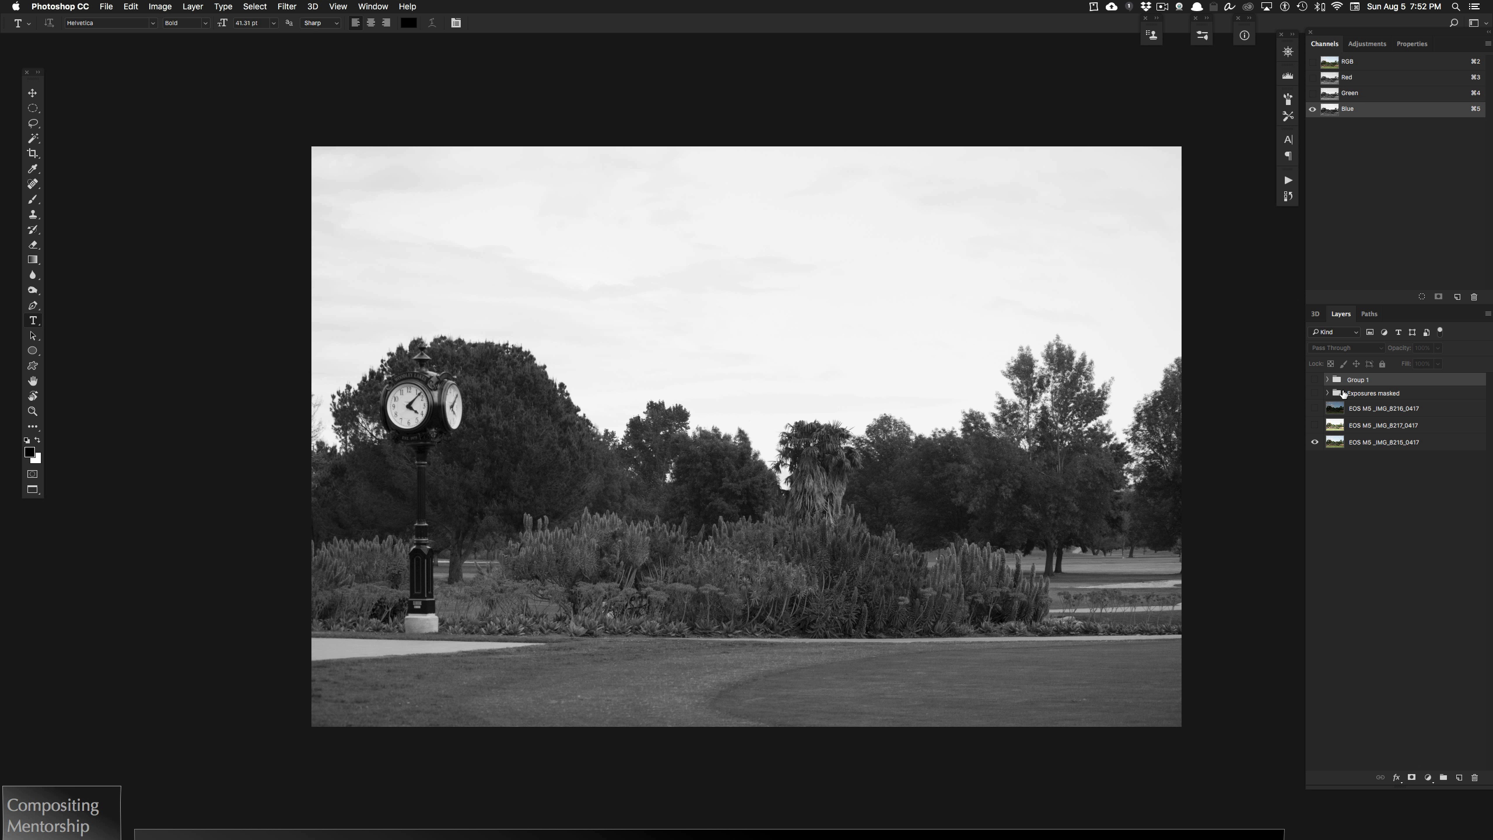
Show and expand Group 1, and reveal its text layers defining luminous and lumen
{"action": "left_click", "coordinate": [1316, 379]}
{"action": "left_click", "coordinate": [1327, 380]}
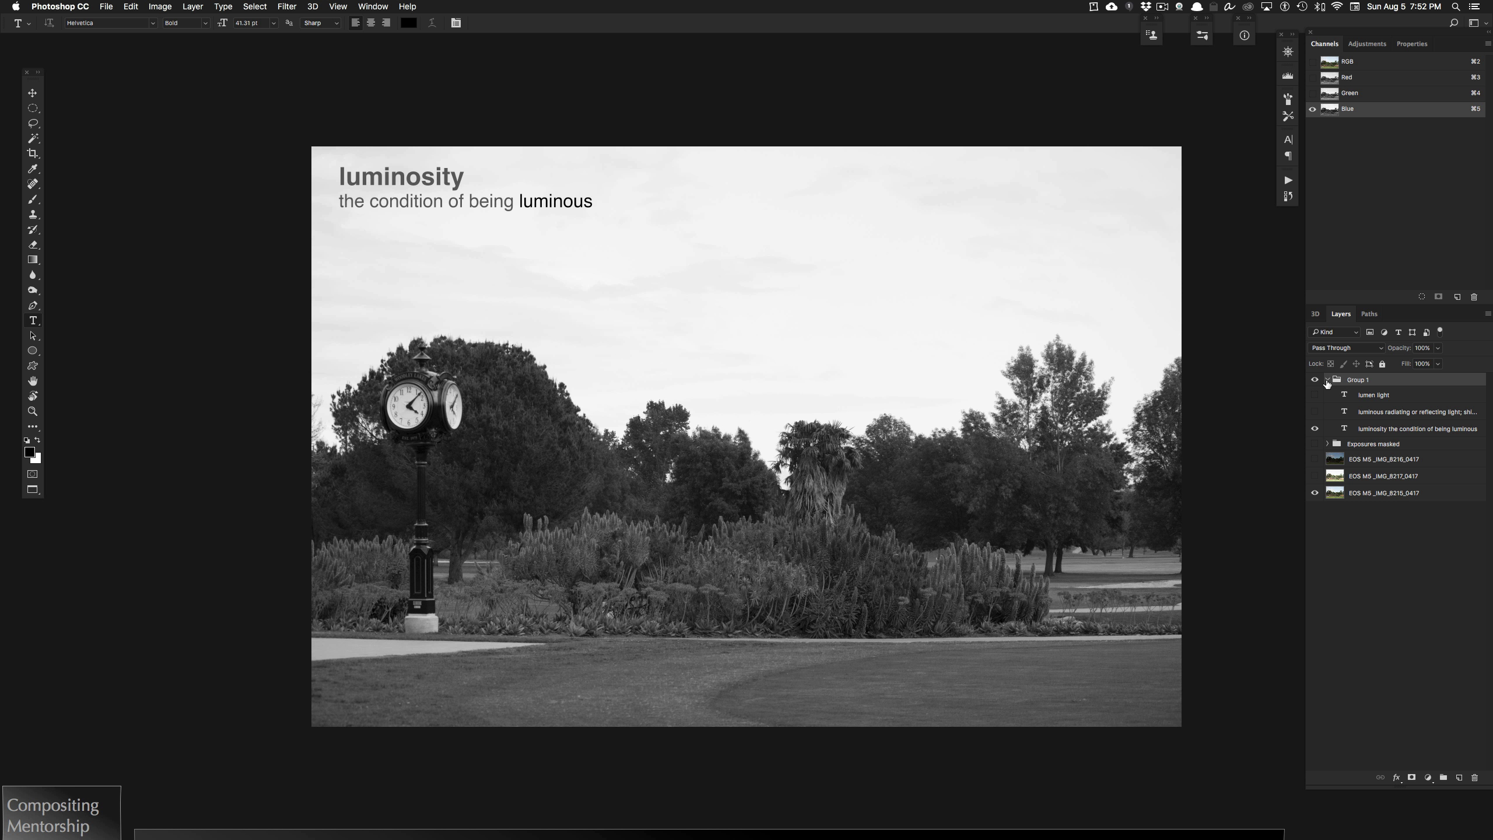
{"action": "left_click", "coordinate": [1315, 412]}
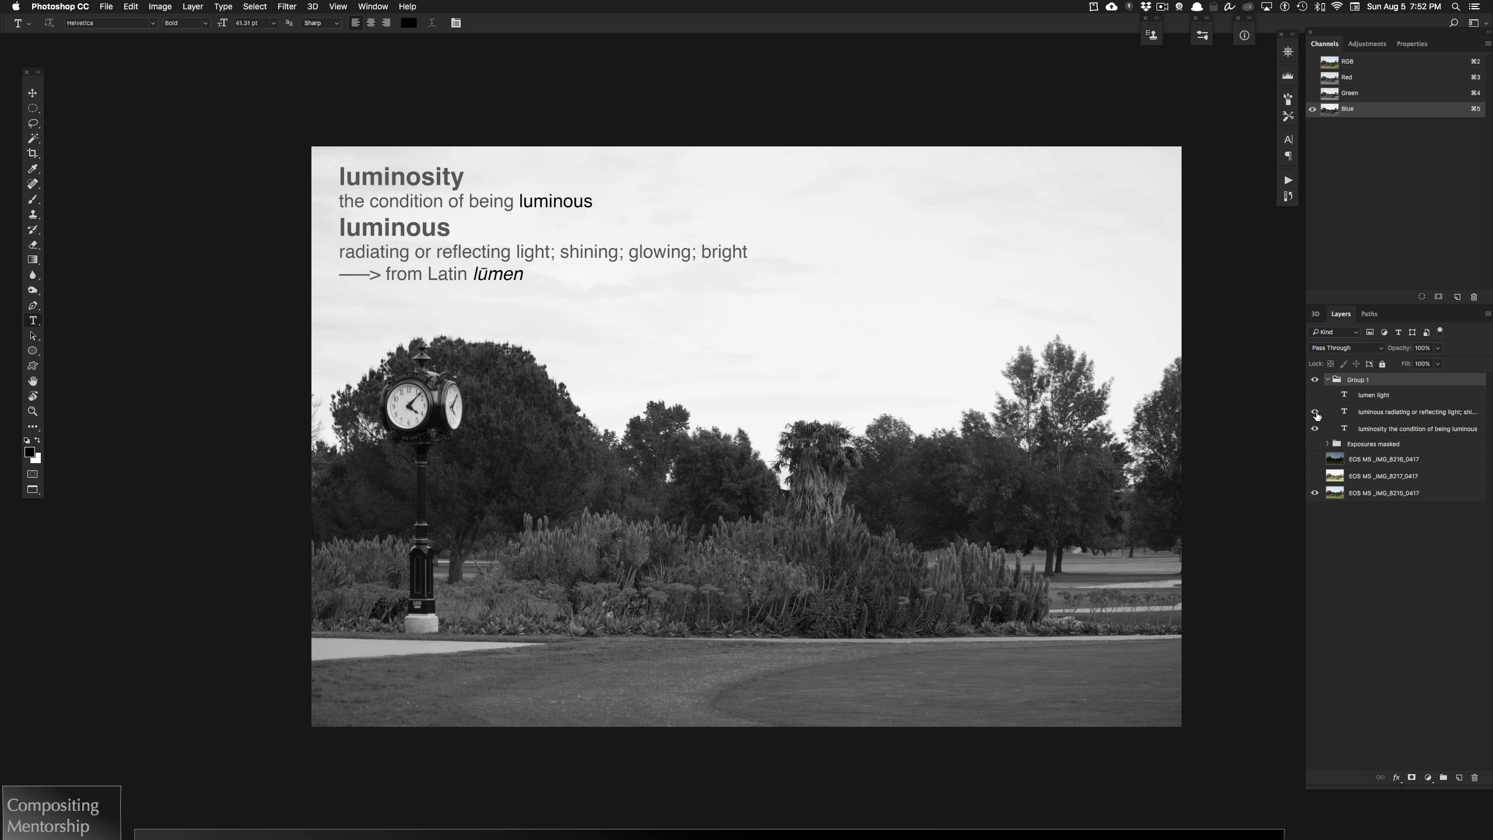
{"action": "left_click", "coordinate": [1316, 395]}
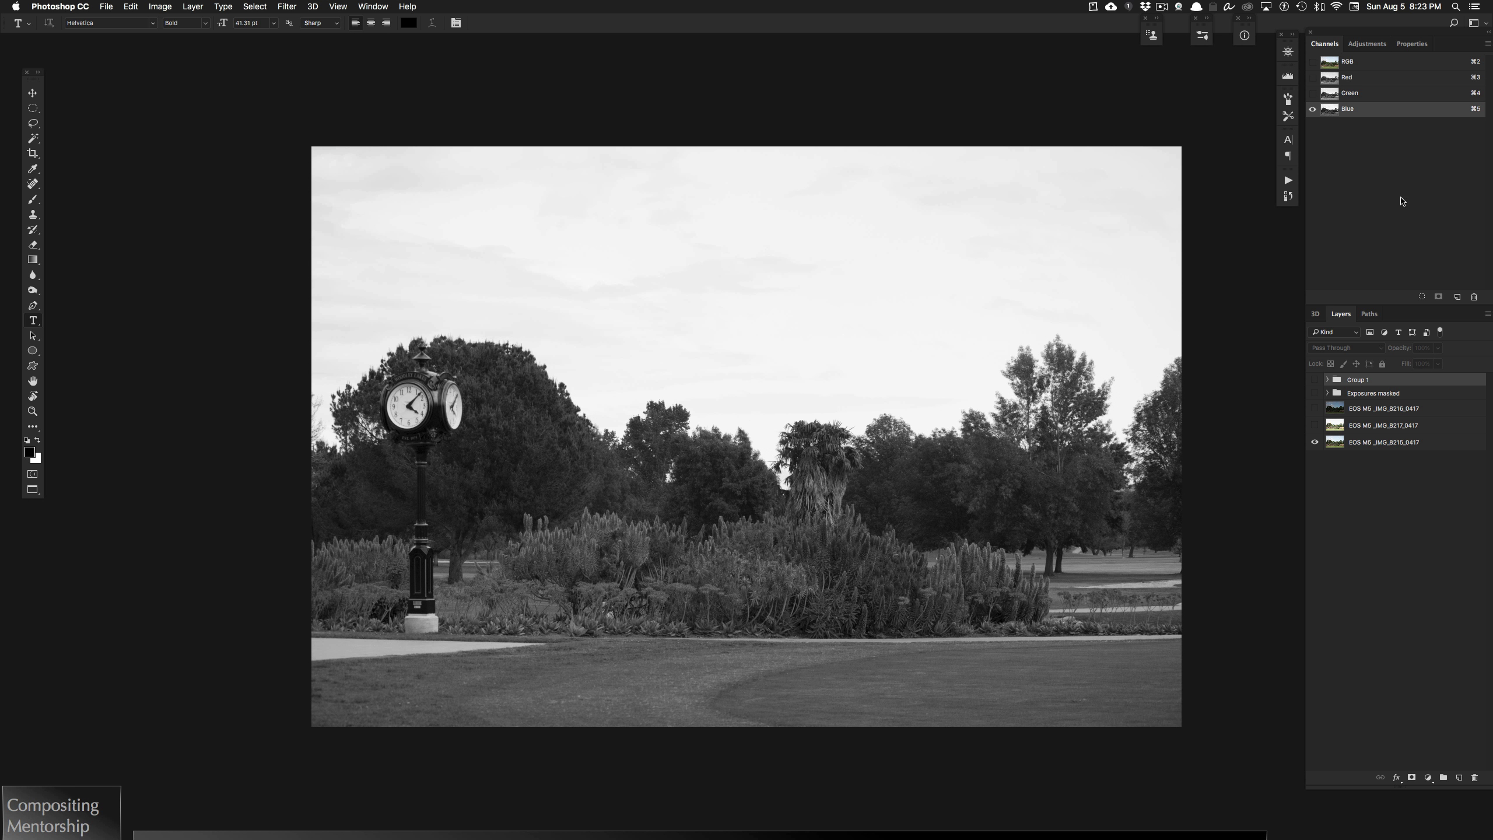
Compare the brightness of the Red, Green and Blue channels with the full-color composite, ending on the RGB view
{"action": "left_click", "coordinate": [1405, 81]}
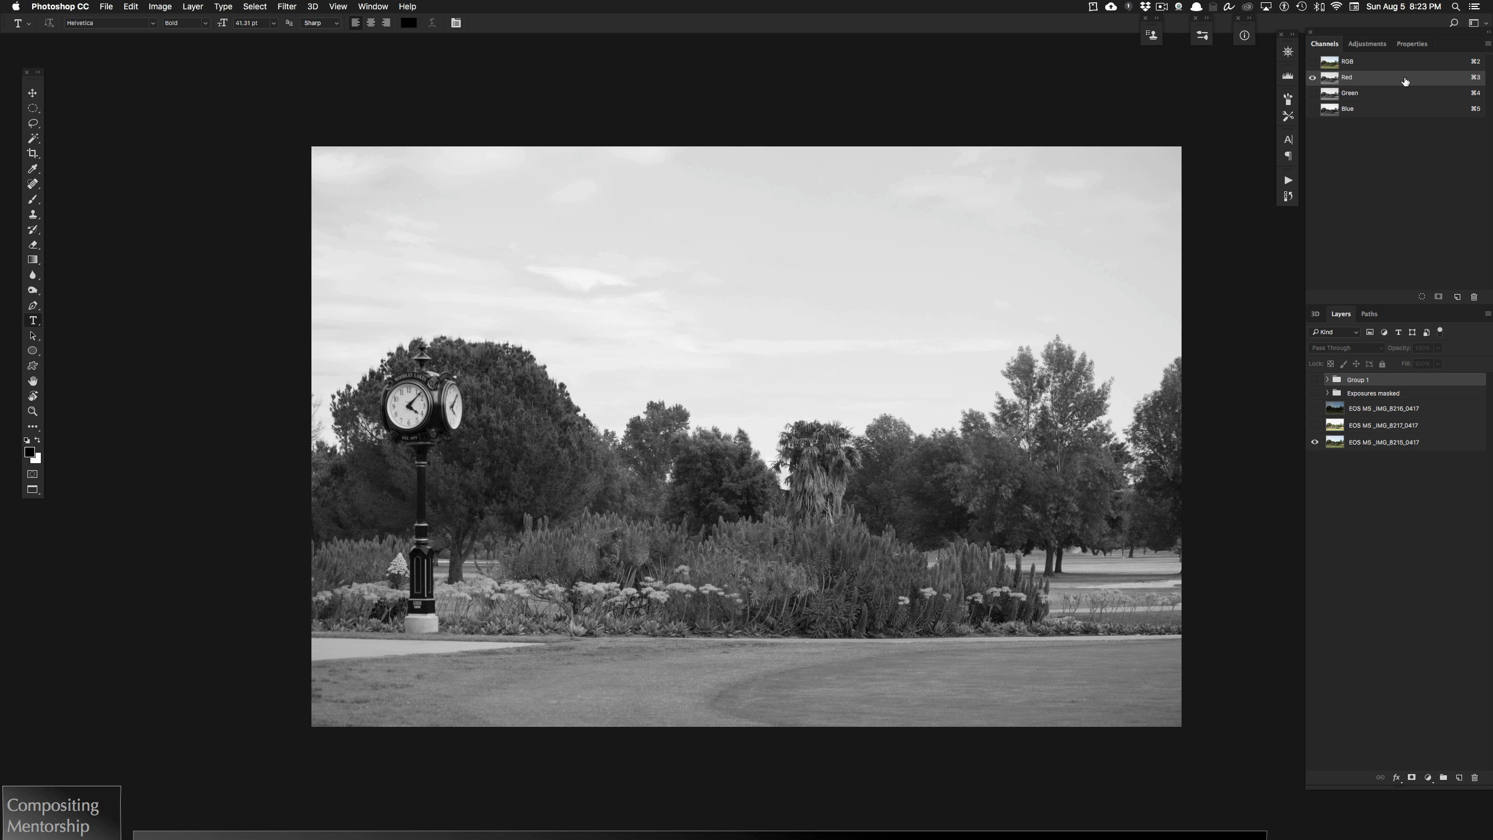
{"action": "left_click", "coordinate": [1390, 62]}
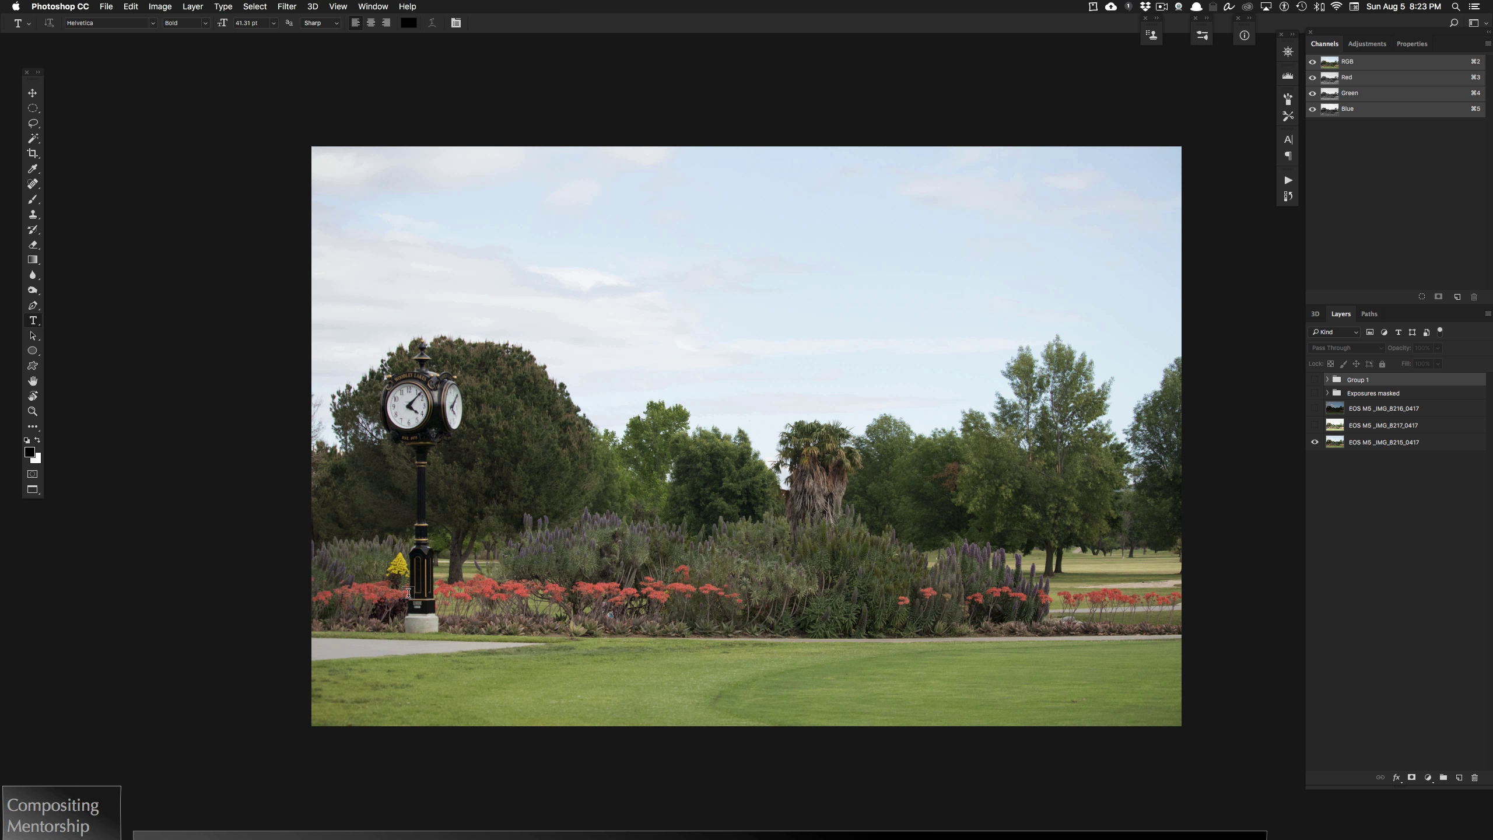
{"action": "left_click", "coordinate": [1386, 83]}
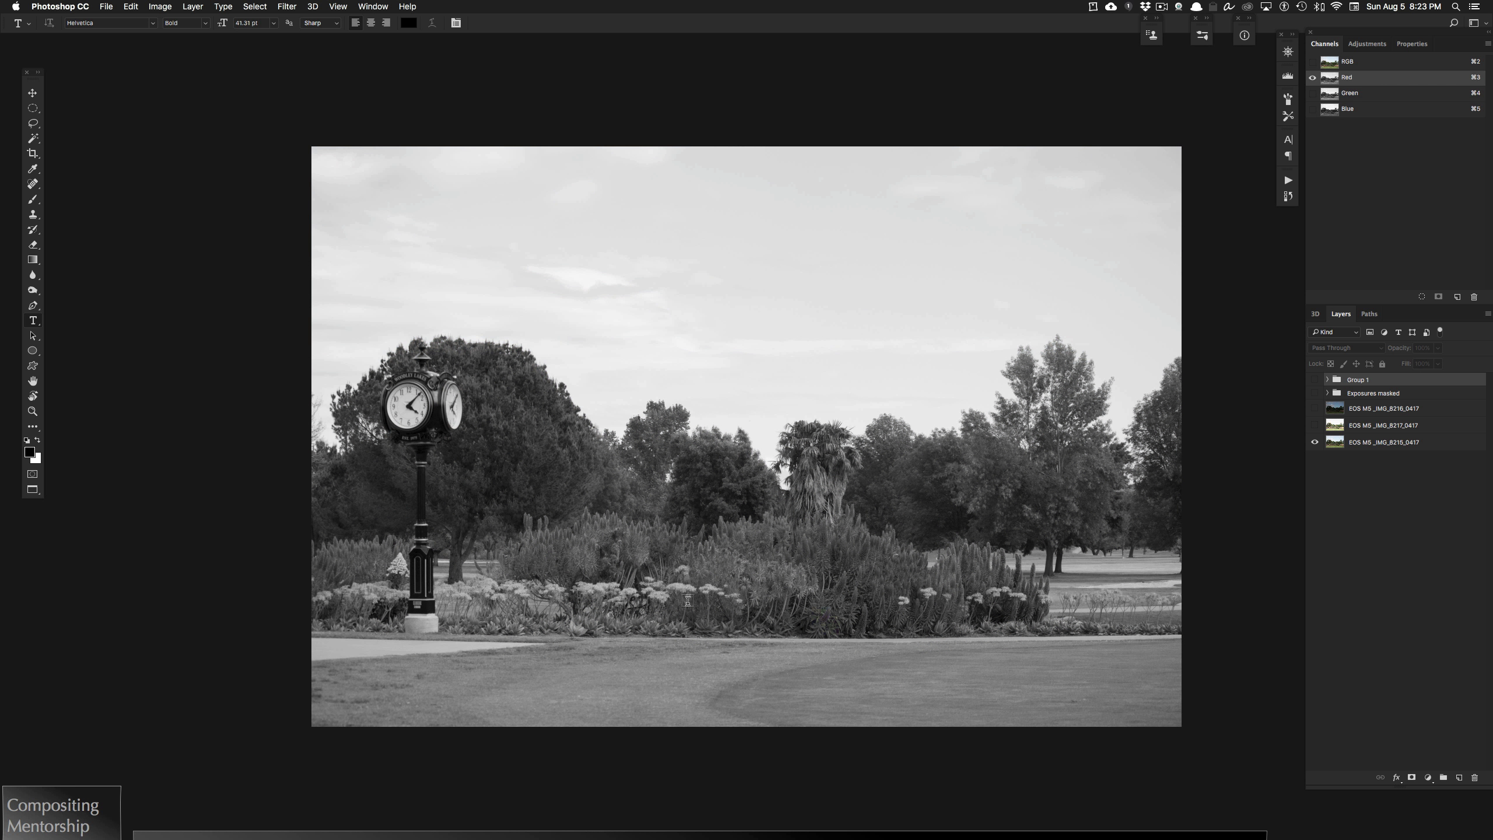
{"action": "left_click", "coordinate": [1427, 95]}
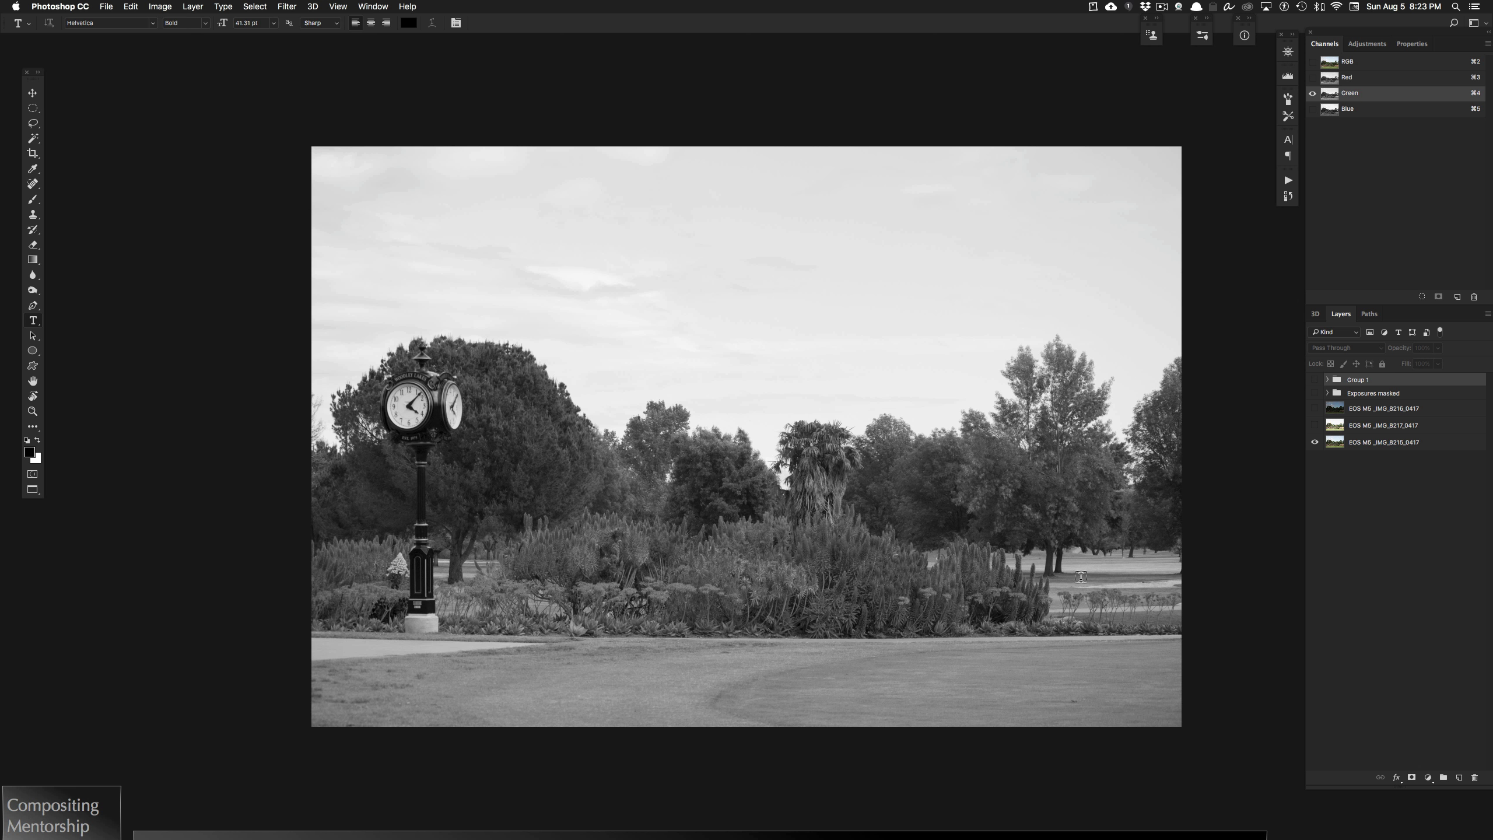
{"action": "left_click", "coordinate": [1397, 114]}
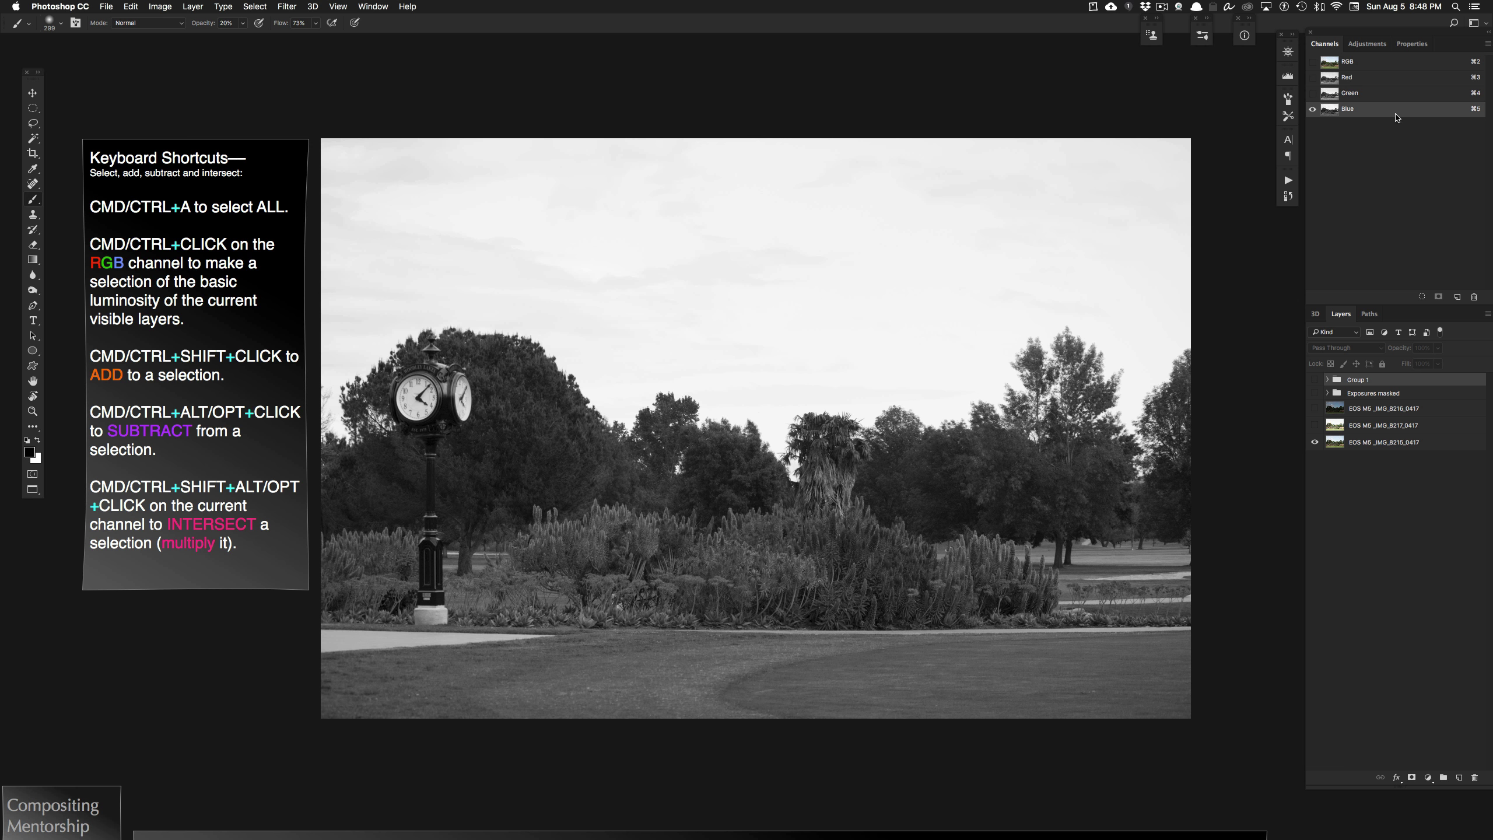
{"action": "left_click", "coordinate": [1388, 63]}
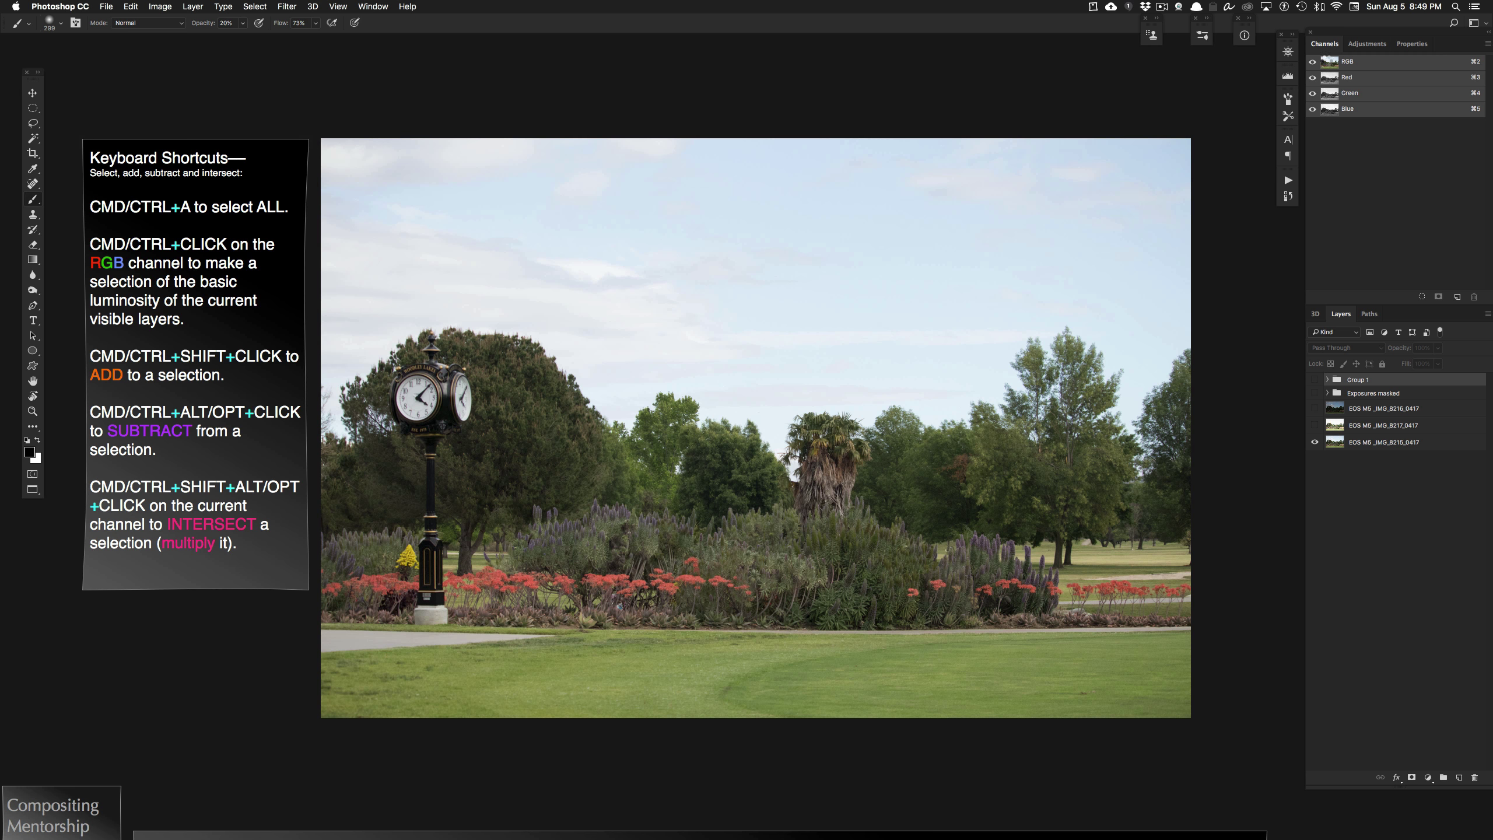
Load the RGB composite's luminosity as a selection, save it as an alpha channel, and display the saved channel
{"action": "left_click", "coordinate": [1329, 61], "text": "super"}
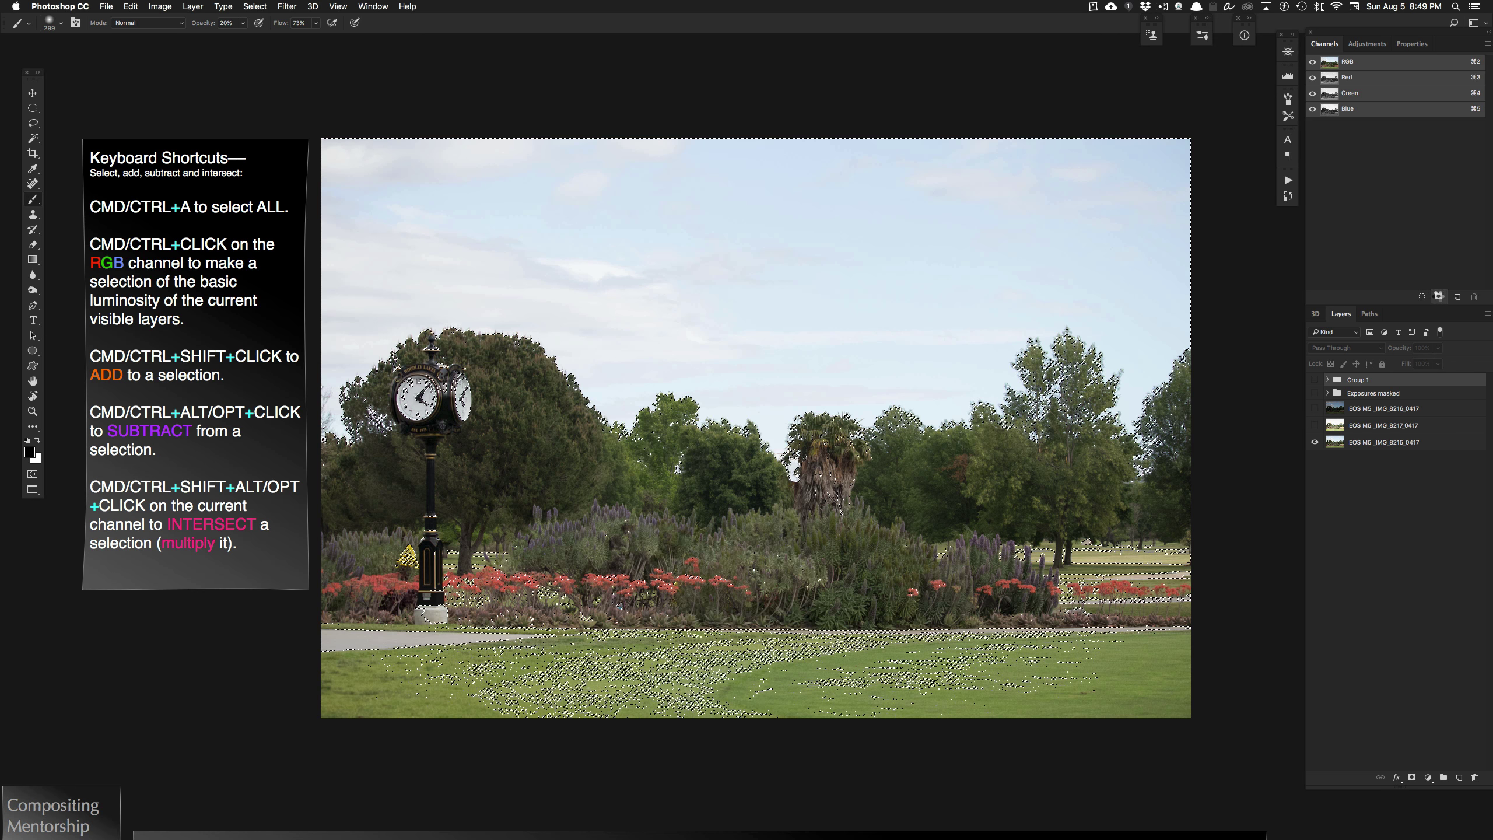
{"action": "left_click", "coordinate": [1438, 297]}
{"action": "left_click", "coordinate": [1358, 127]}
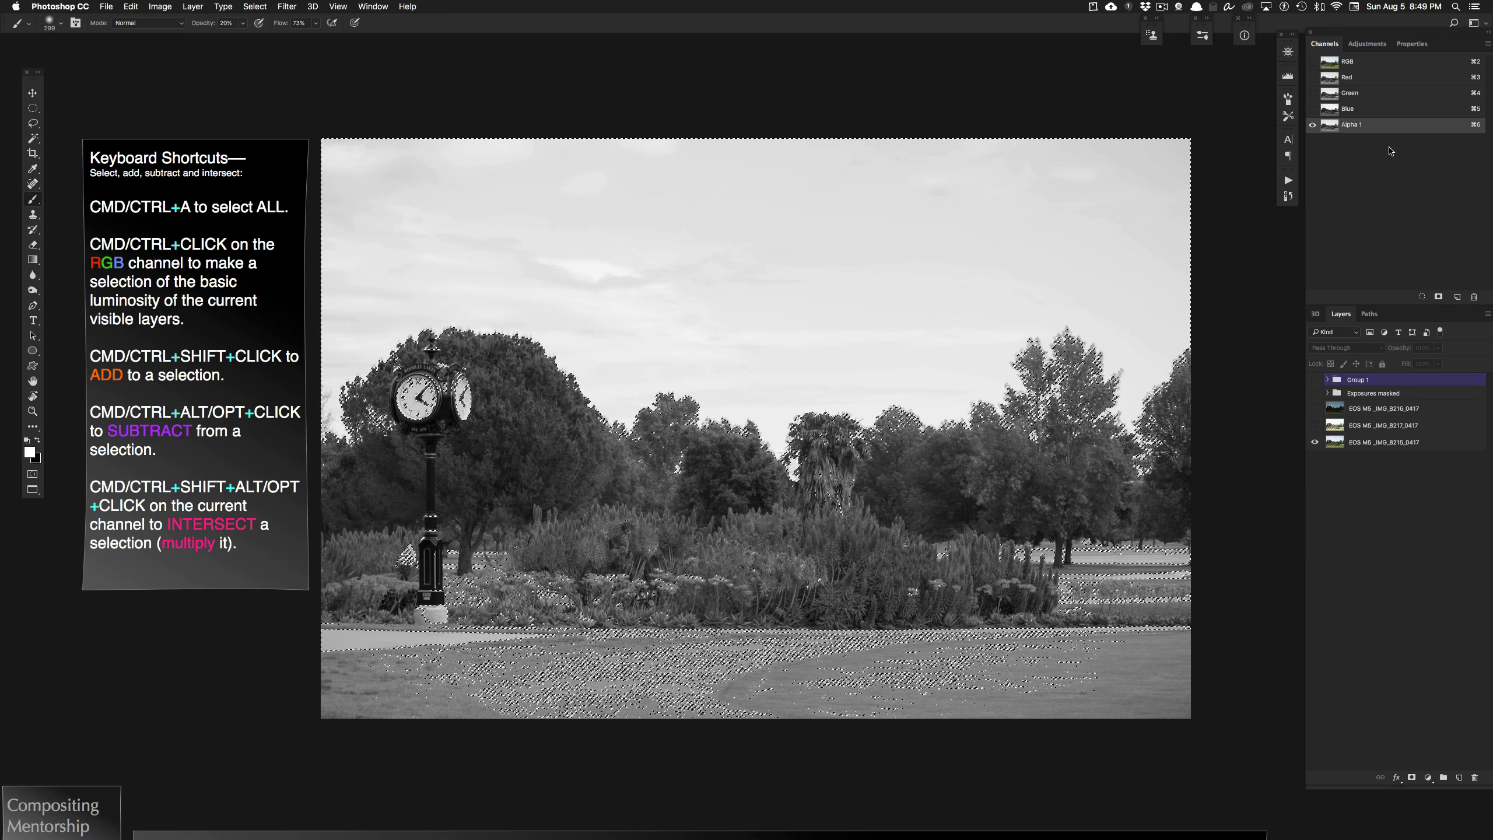
Intersect the active selection with the Alpha 1 channel, save the result as another alpha channel, and display it
{"action": "left_click", "coordinate": [1335, 133], "text": "super"}
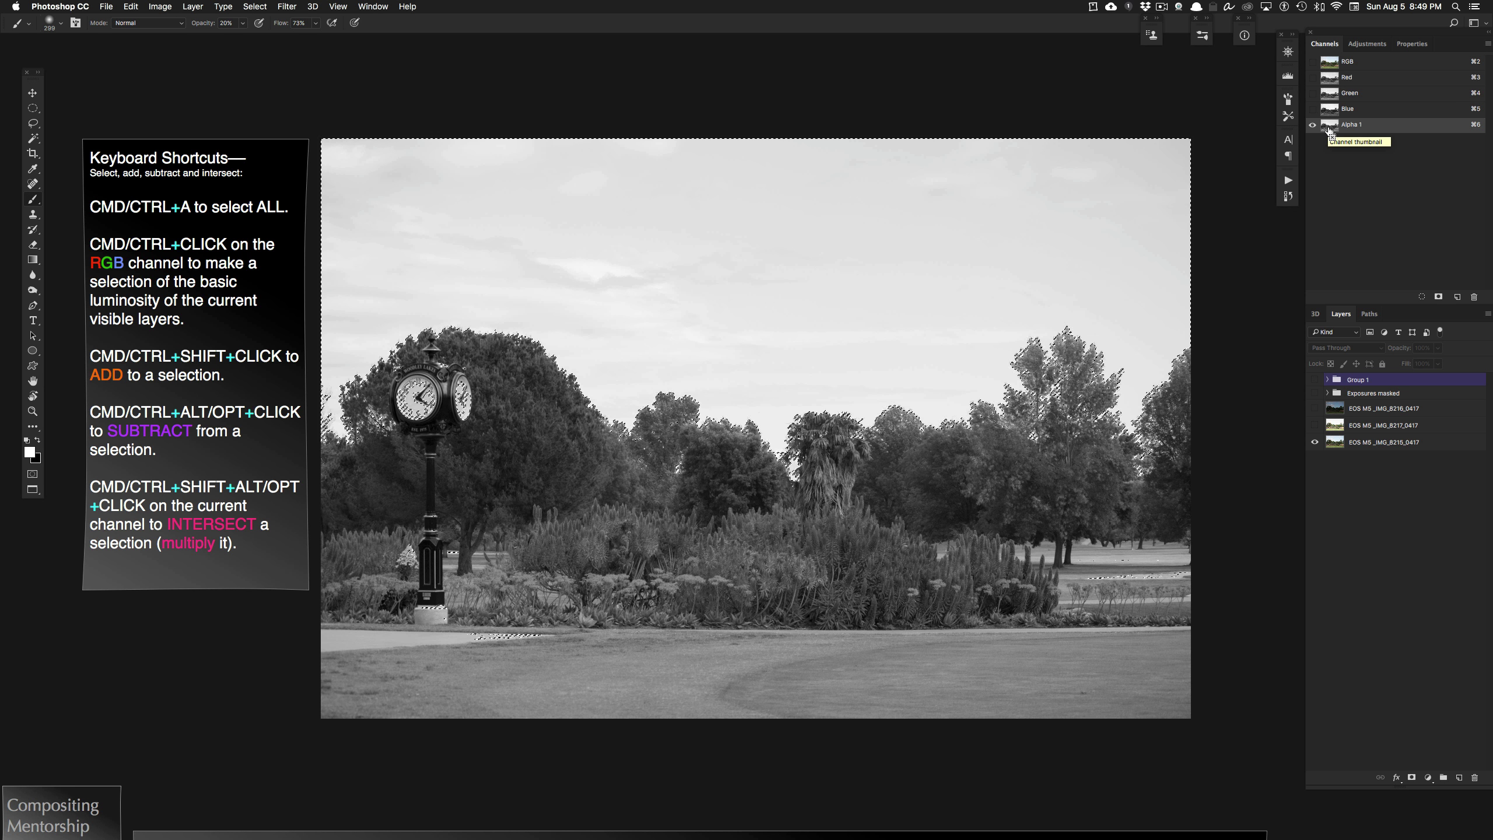
{"action": "left_click", "coordinate": [1438, 298]}
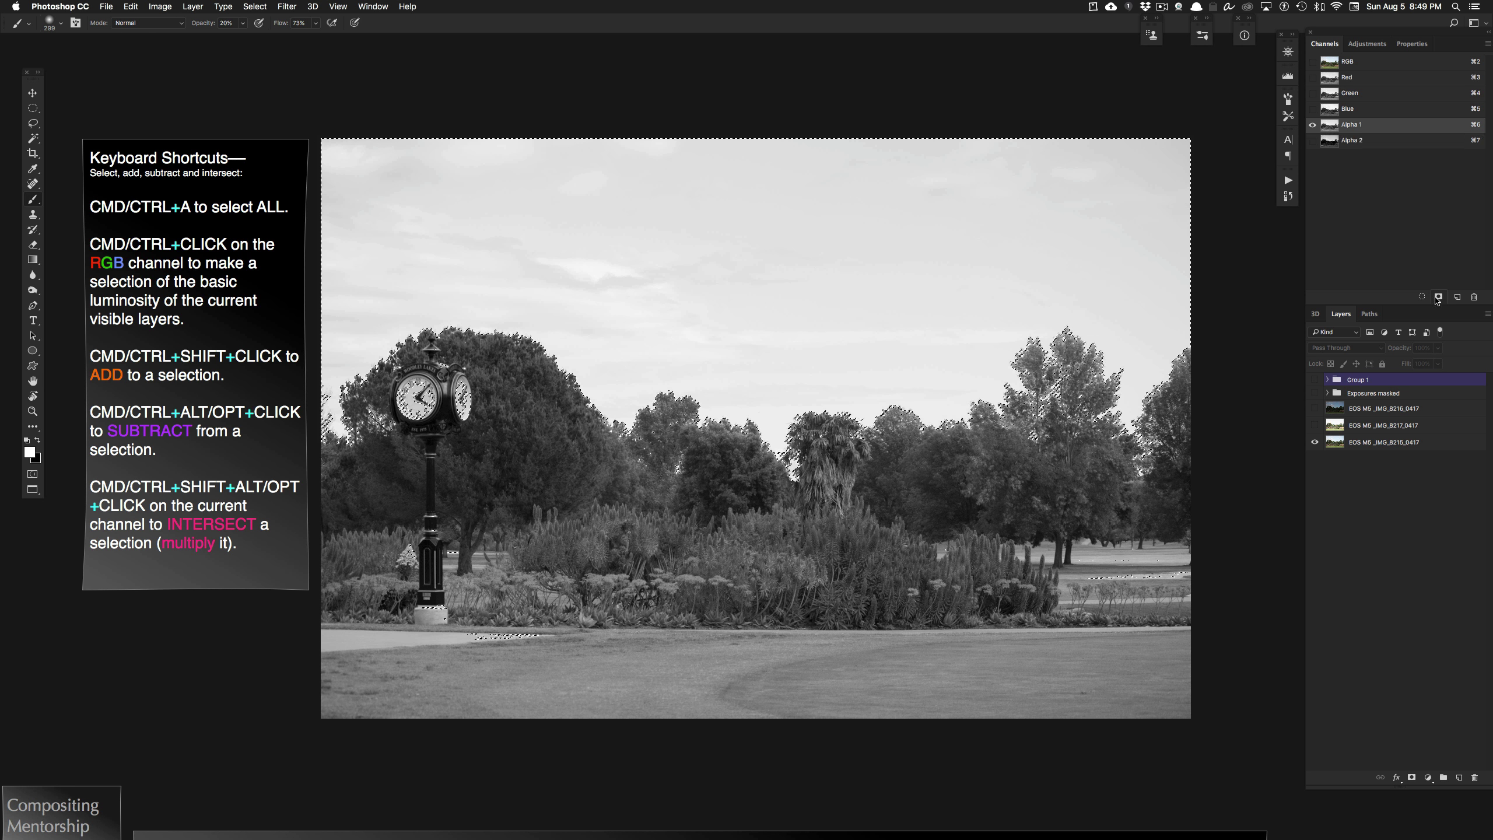
{"action": "left_click", "coordinate": [1334, 145]}
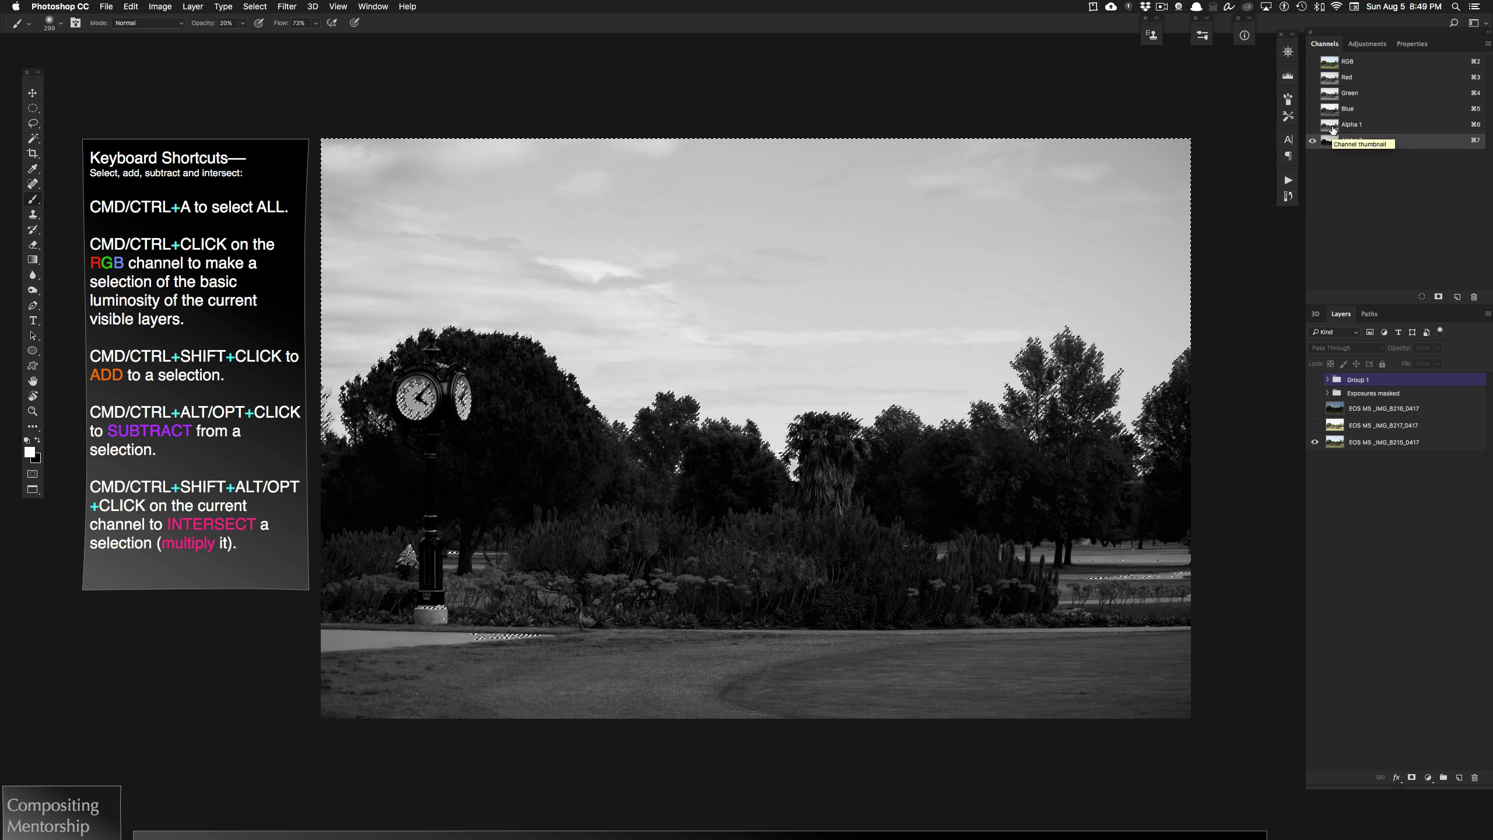
Deselect and use Apply Image on the Alpha 1 channel with itself as source, Multiply blending and 100% opacity
{"action": "left_click", "coordinate": [1333, 129]}
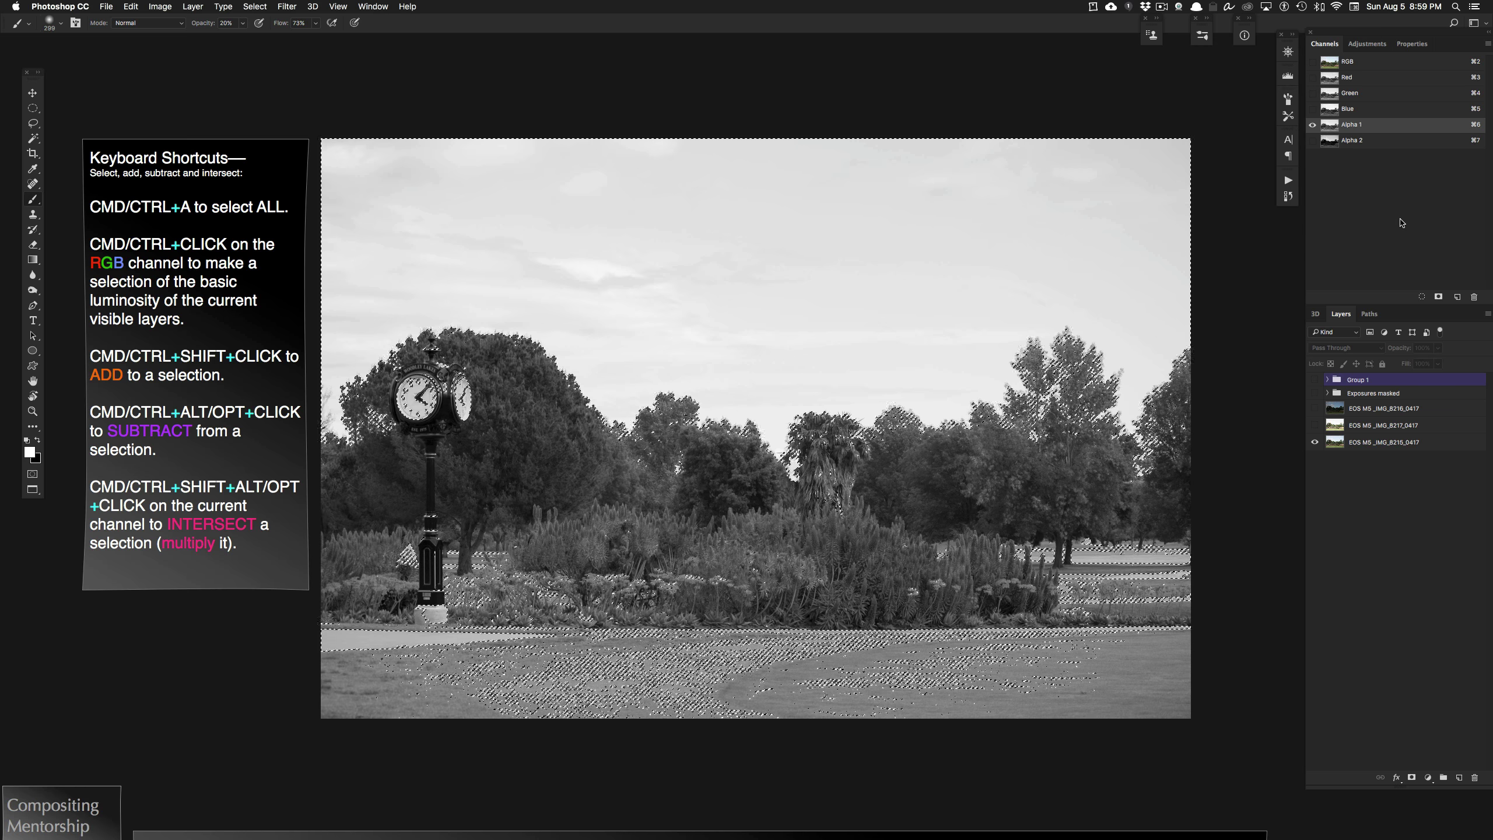
{"action": "key", "text": "super+d"}
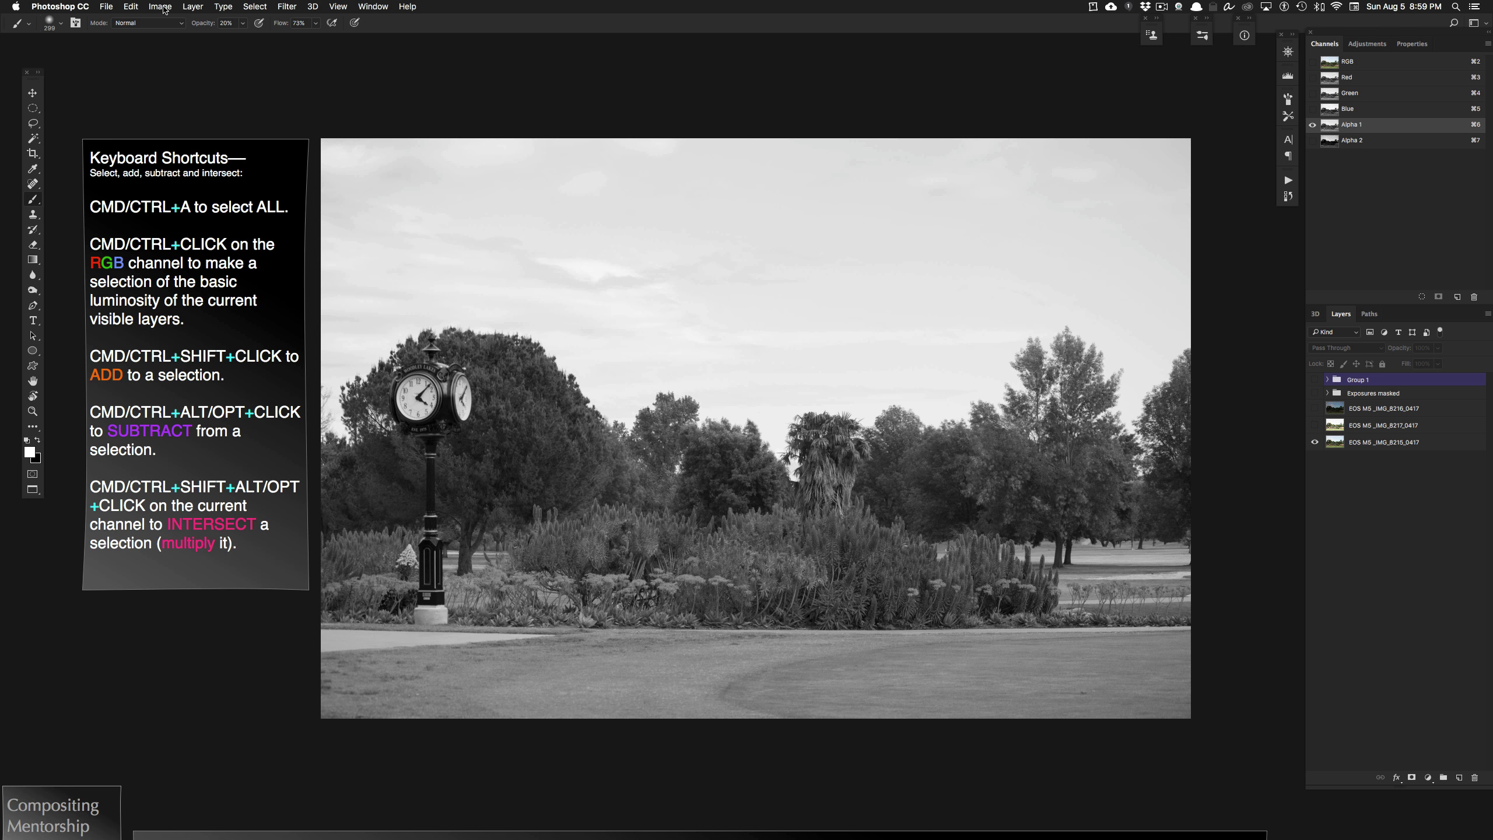
{"action": "left_click", "coordinate": [159, 7]}
{"action": "left_click", "coordinate": [182, 181]}
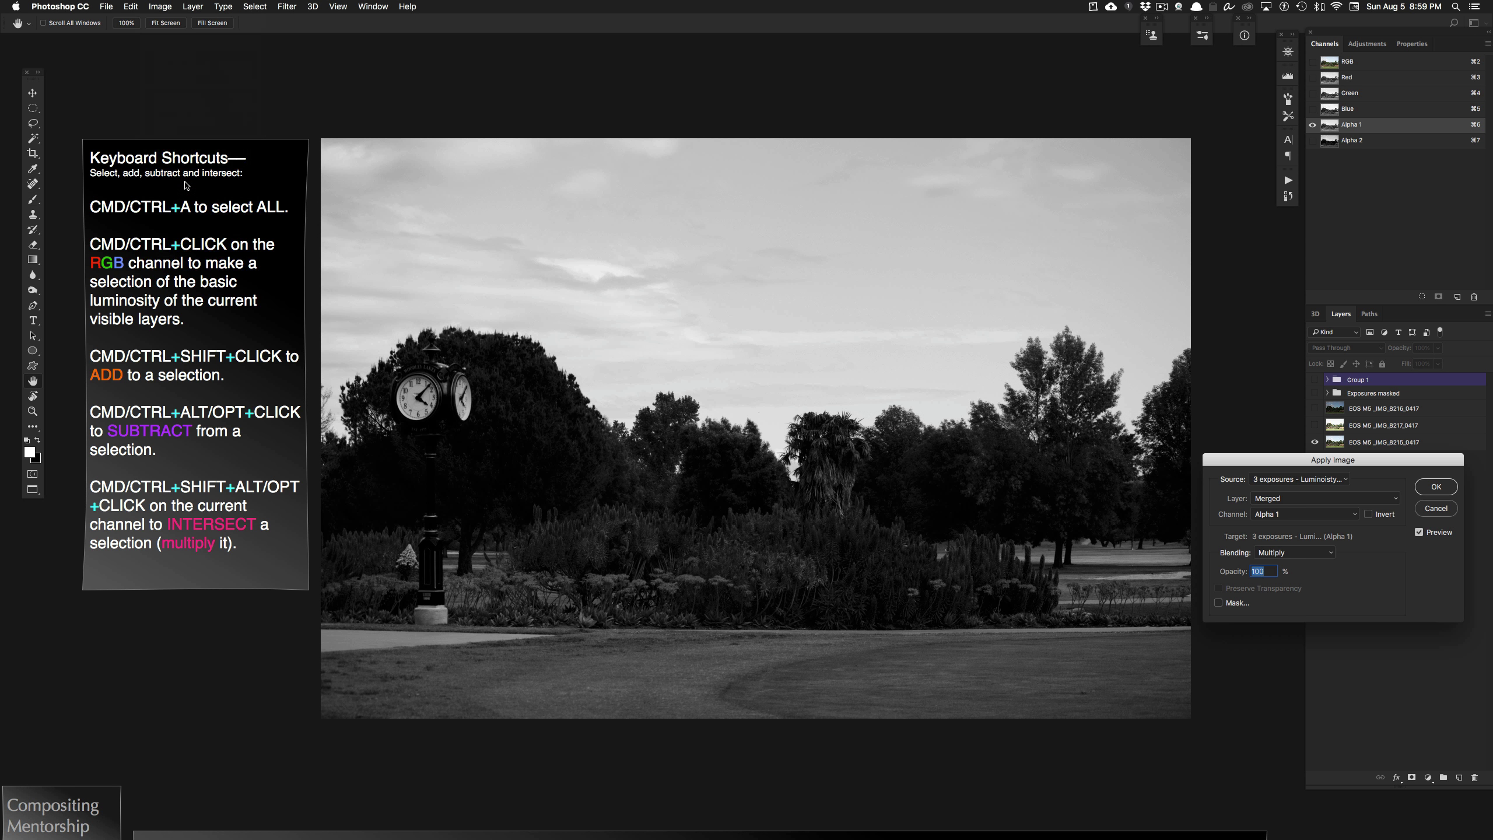
{"action": "left_click", "coordinate": [1436, 488]}
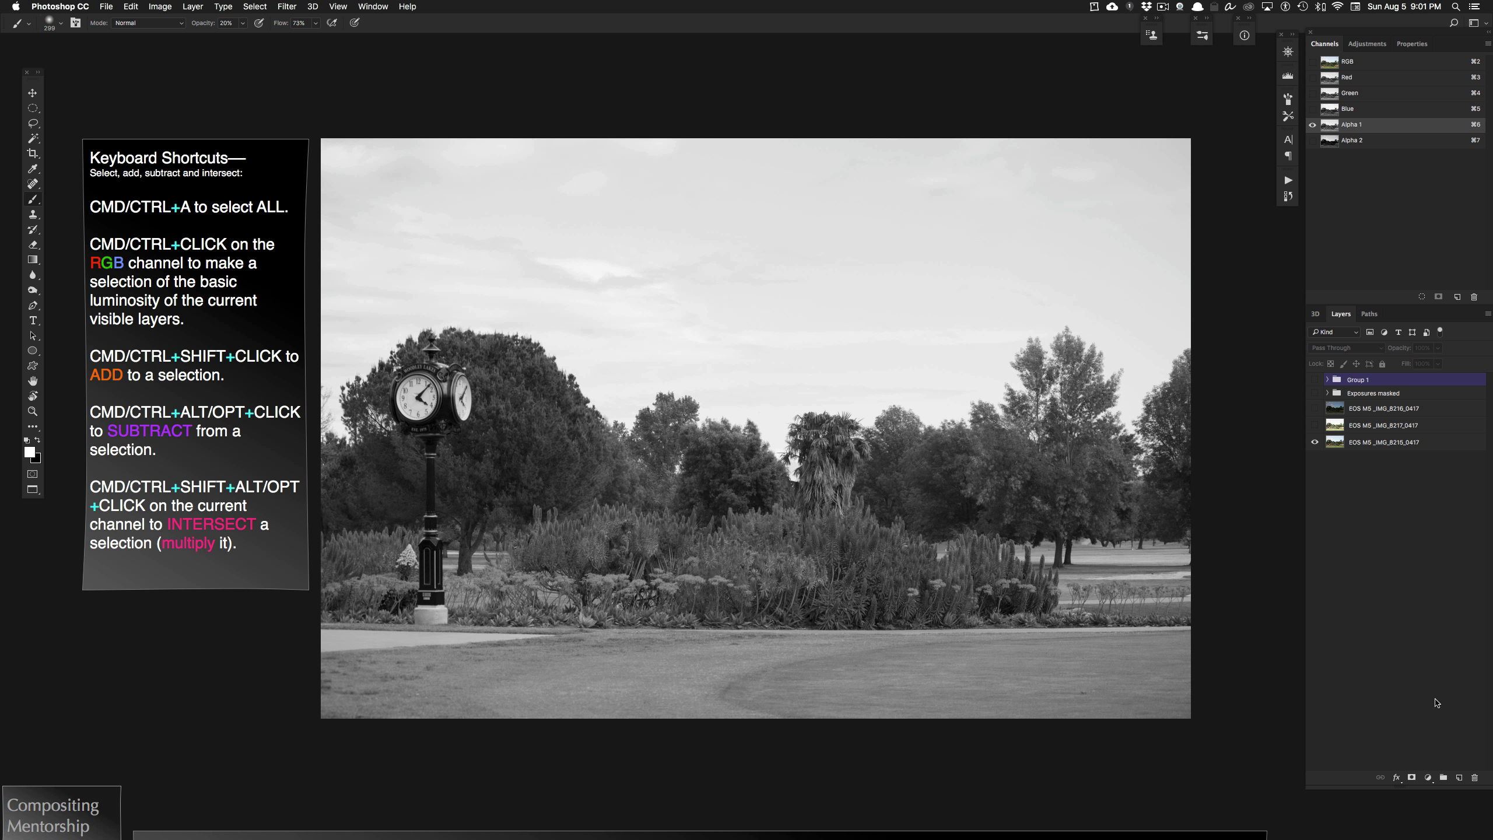
Load Alpha 2 as a selection, intersect it with itself, save the result as another alpha channel, and compare it with Alpha 1
{"action": "left_click", "coordinate": [1390, 144]}
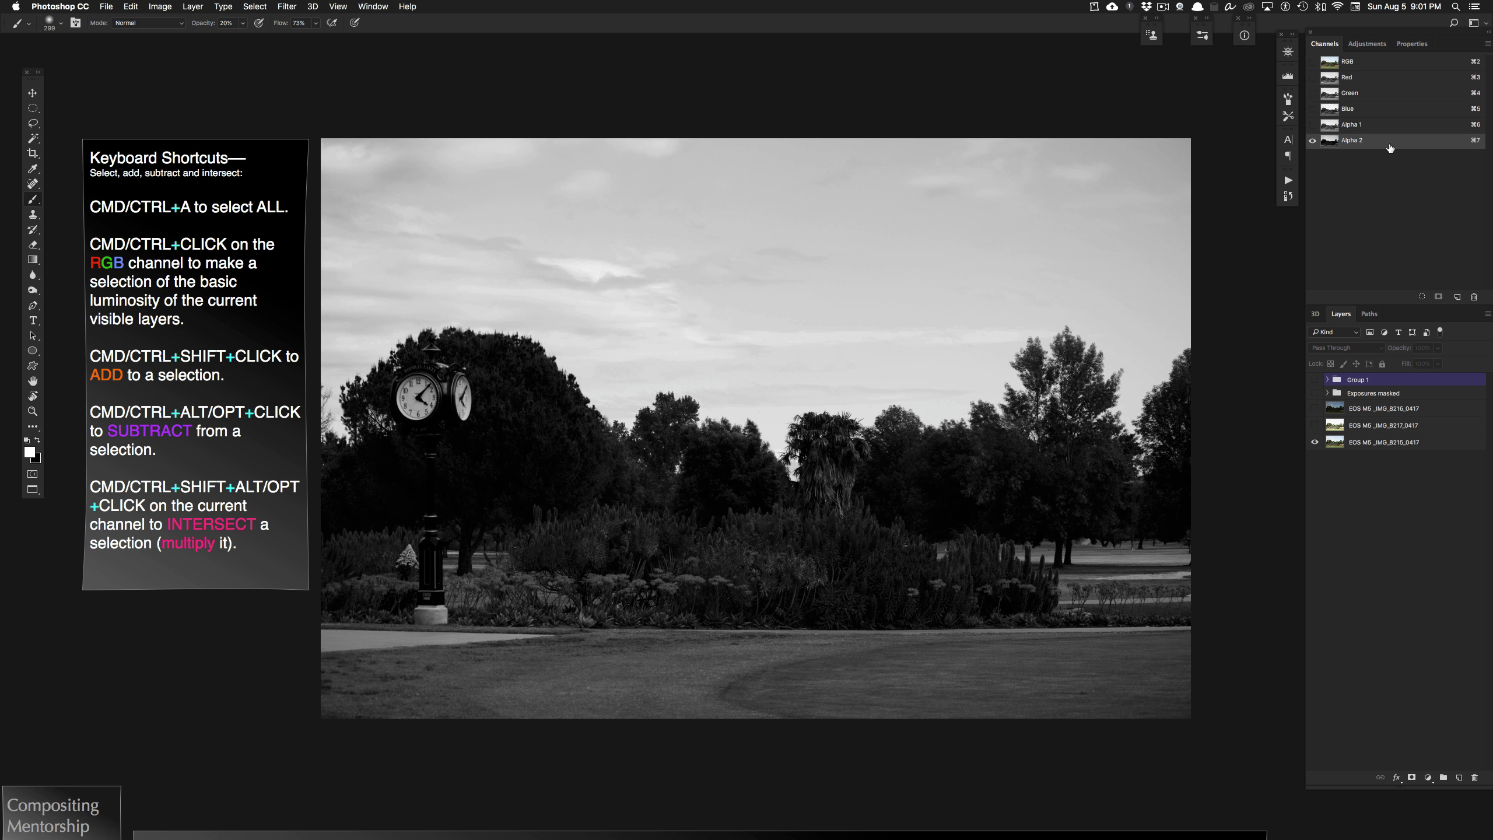
{"action": "left_click", "coordinate": [1332, 142], "text": "super"}
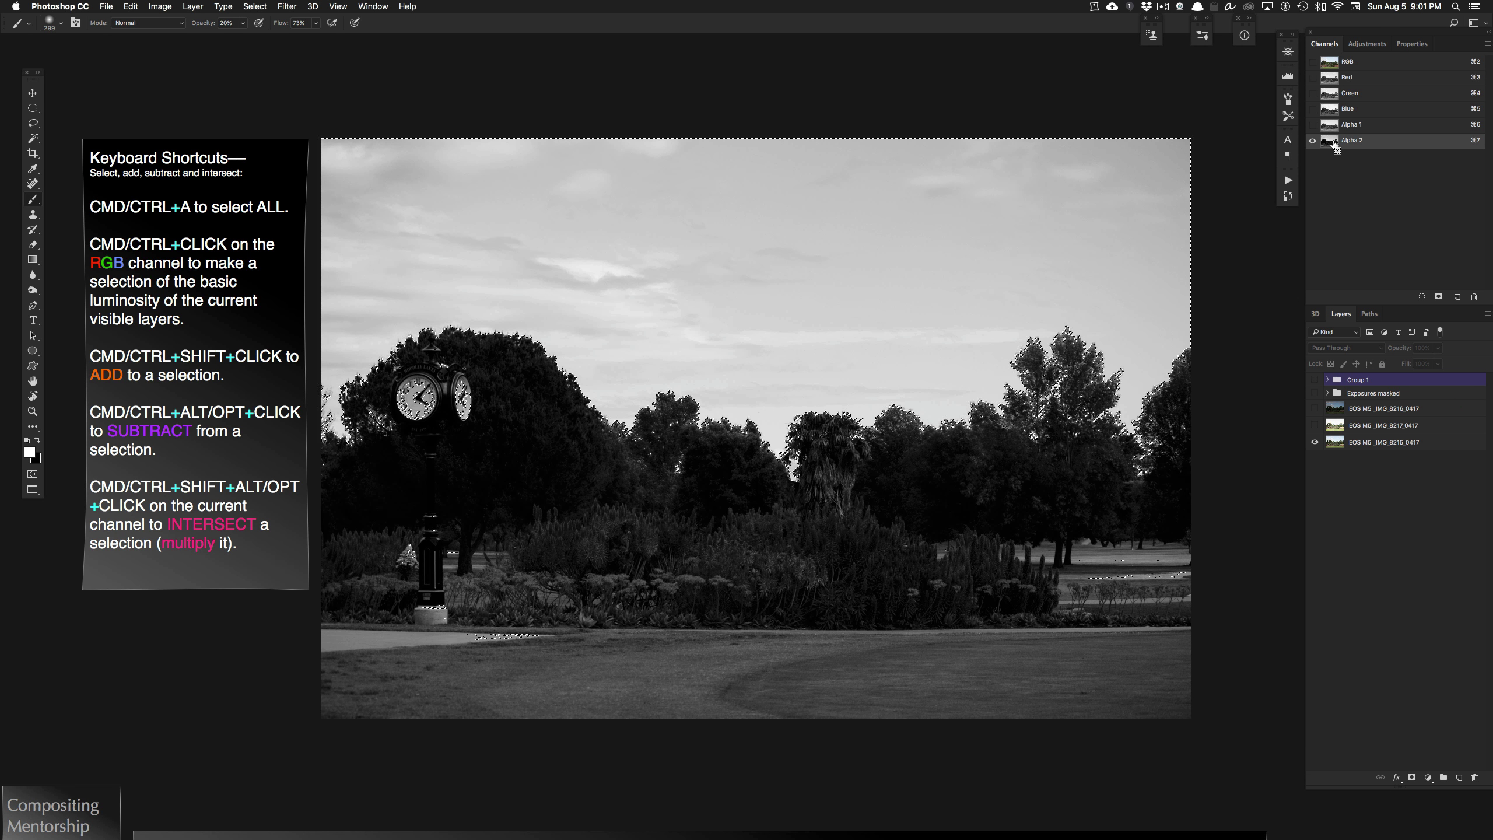
{"action": "left_click", "coordinate": [1332, 144], "text": "alt+shift+super"}
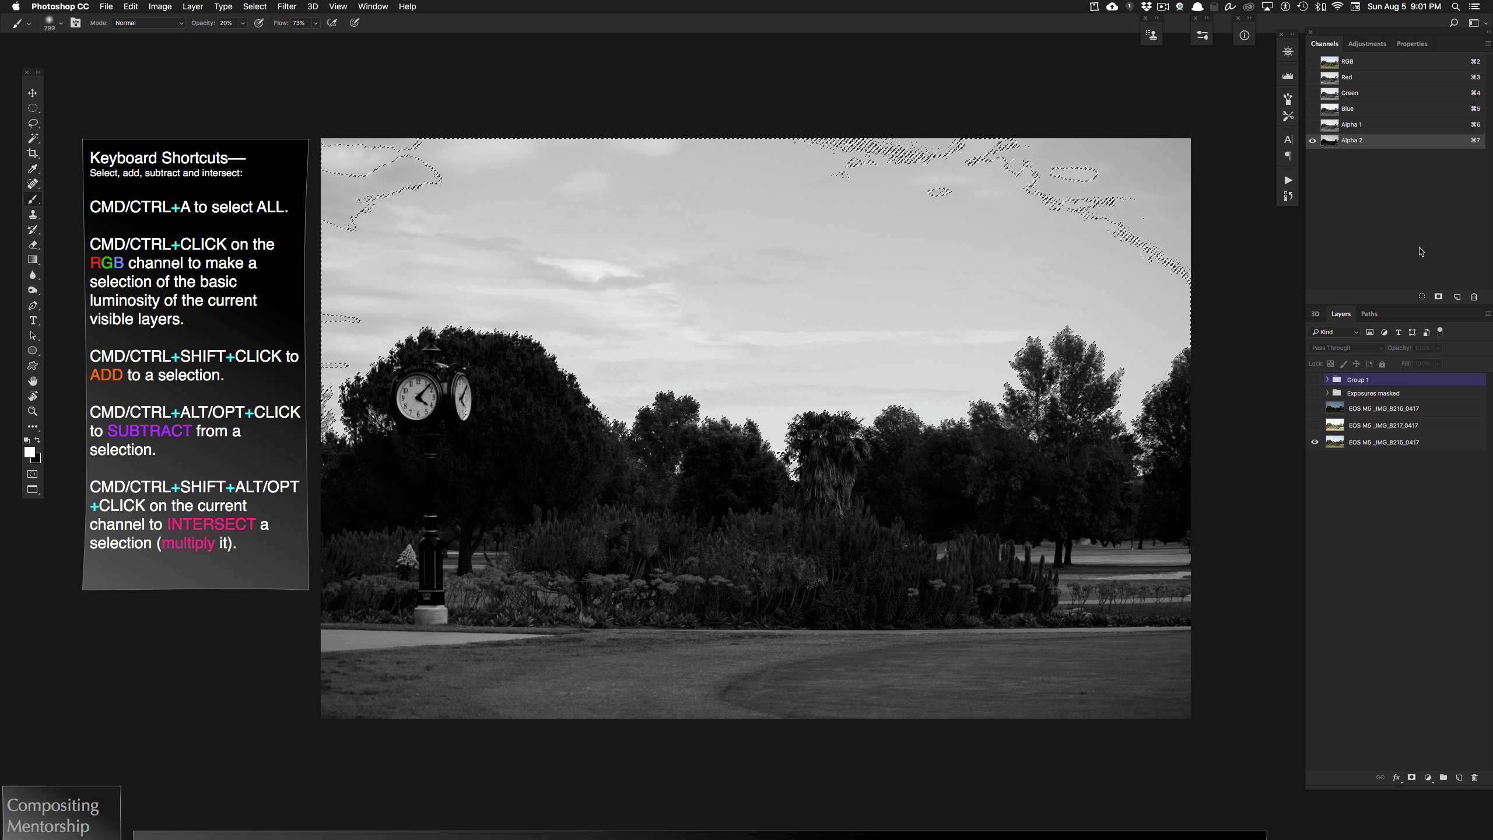
{"action": "left_click", "coordinate": [1439, 296]}
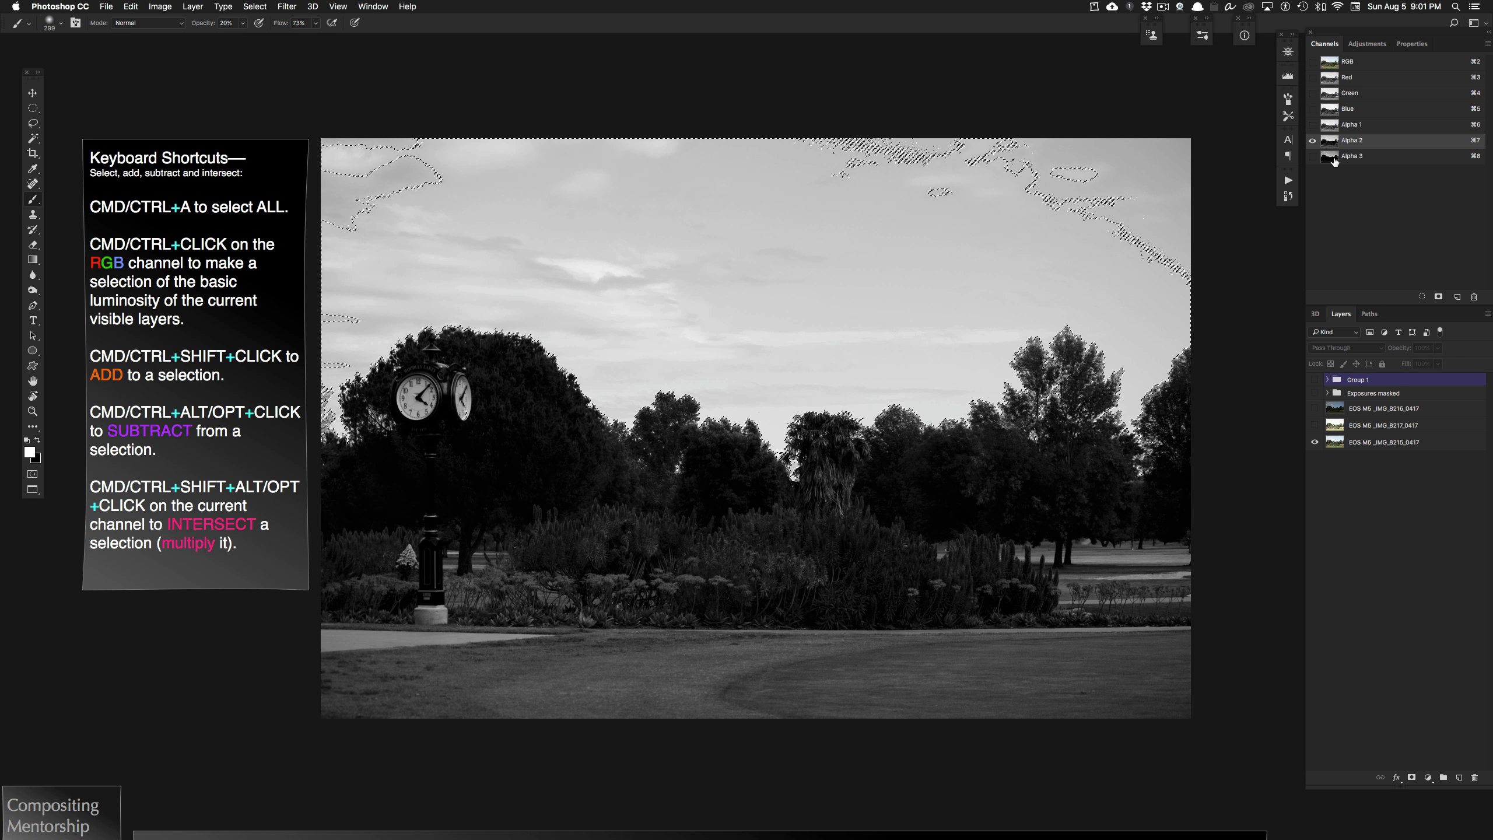
{"action": "left_click", "coordinate": [1334, 162]}
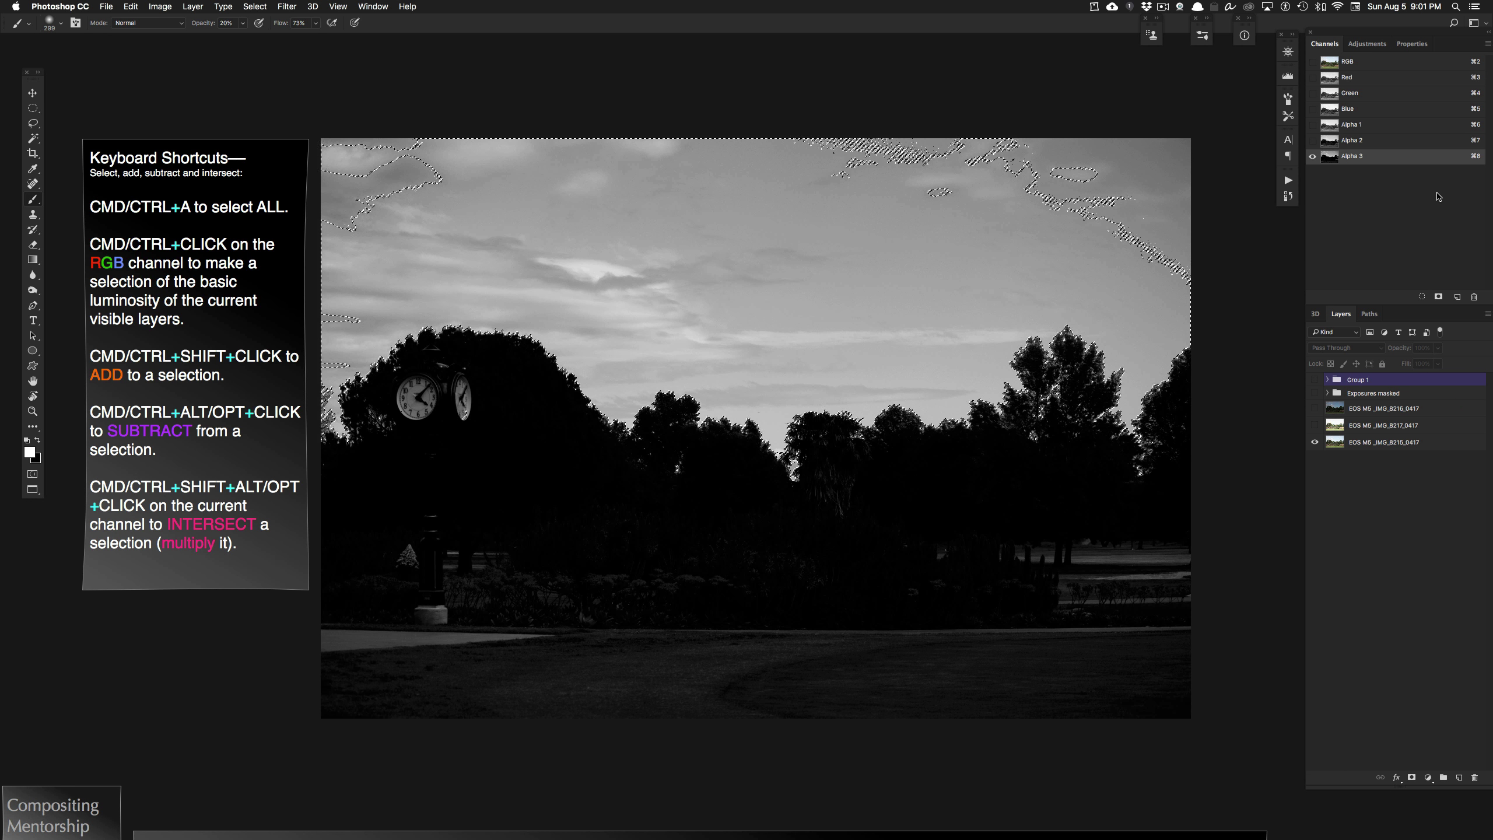
{"action": "left_click", "coordinate": [1385, 127]}
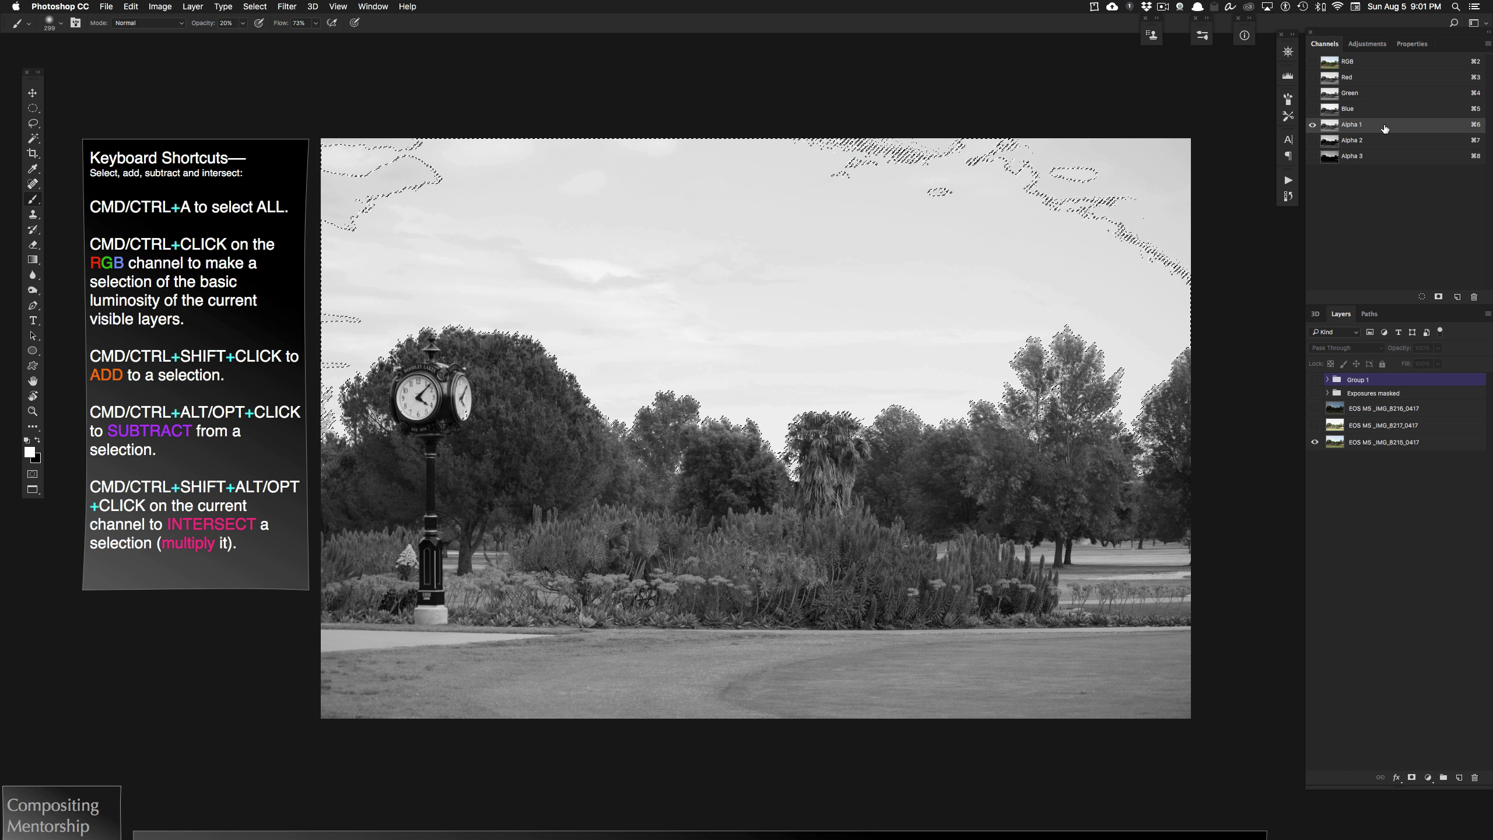
Compare Alpha 2 with Alpha 3, intersect the active selection with Alpha 3, save the result as another alpha channel, and deselect
{"action": "left_click", "coordinate": [1382, 144]}
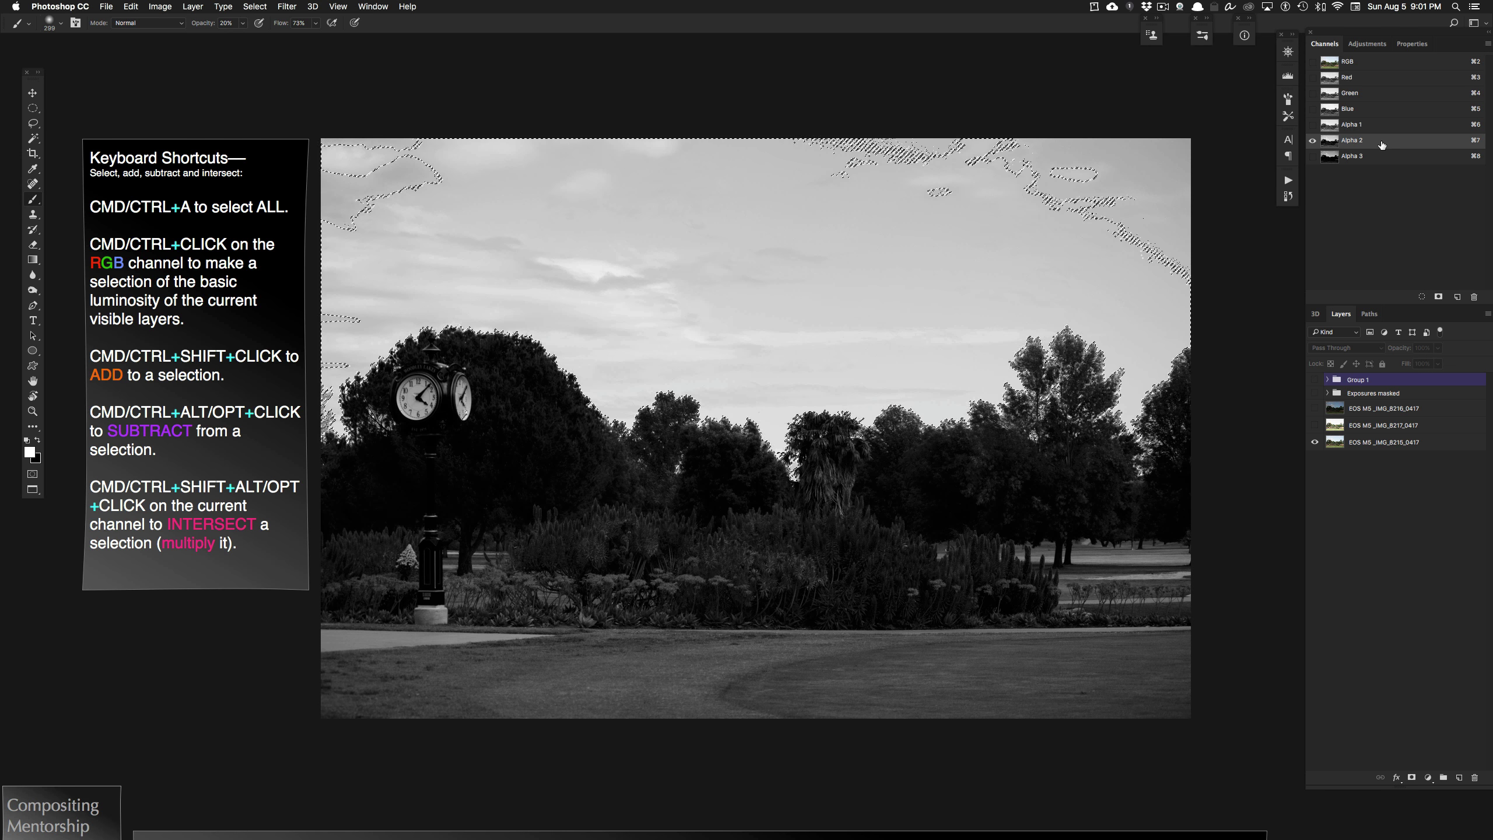
{"action": "left_click", "coordinate": [1382, 159]}
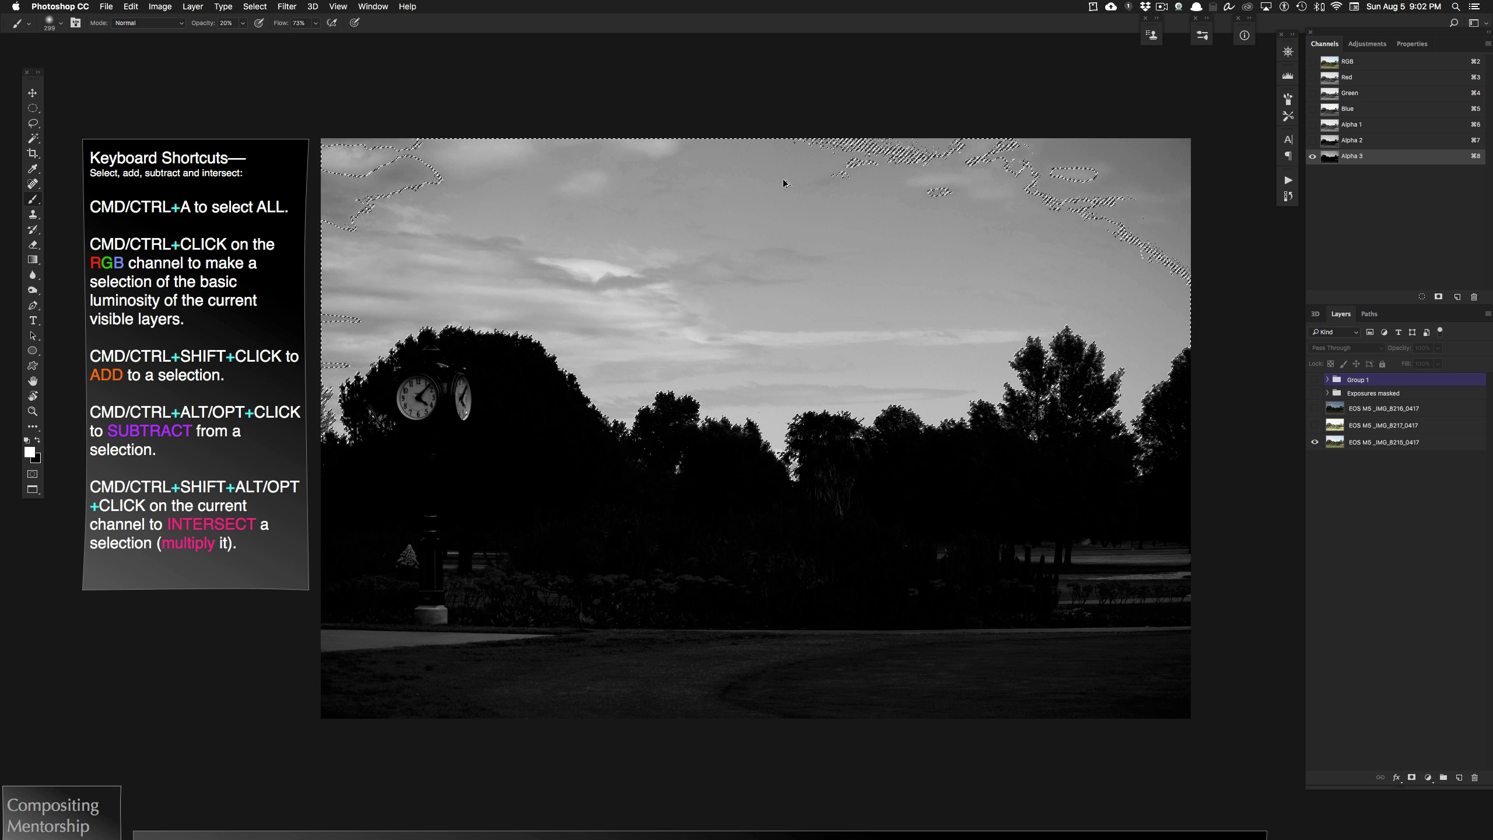
{"action": "left_click", "coordinate": [1332, 160], "text": "super"}
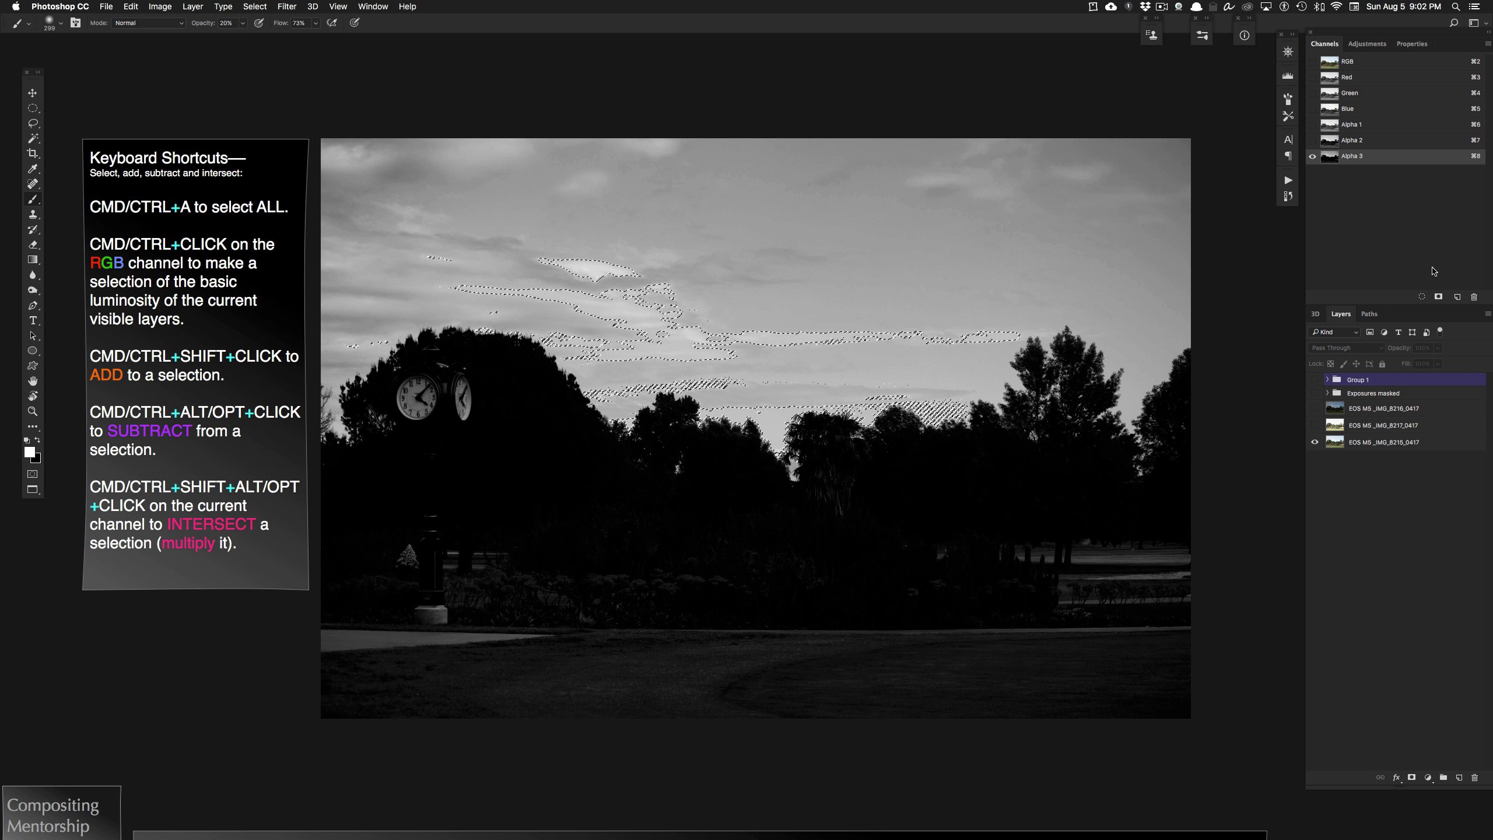
{"action": "left_click", "coordinate": [1439, 297]}
{"action": "left_click", "coordinate": [1329, 173]}
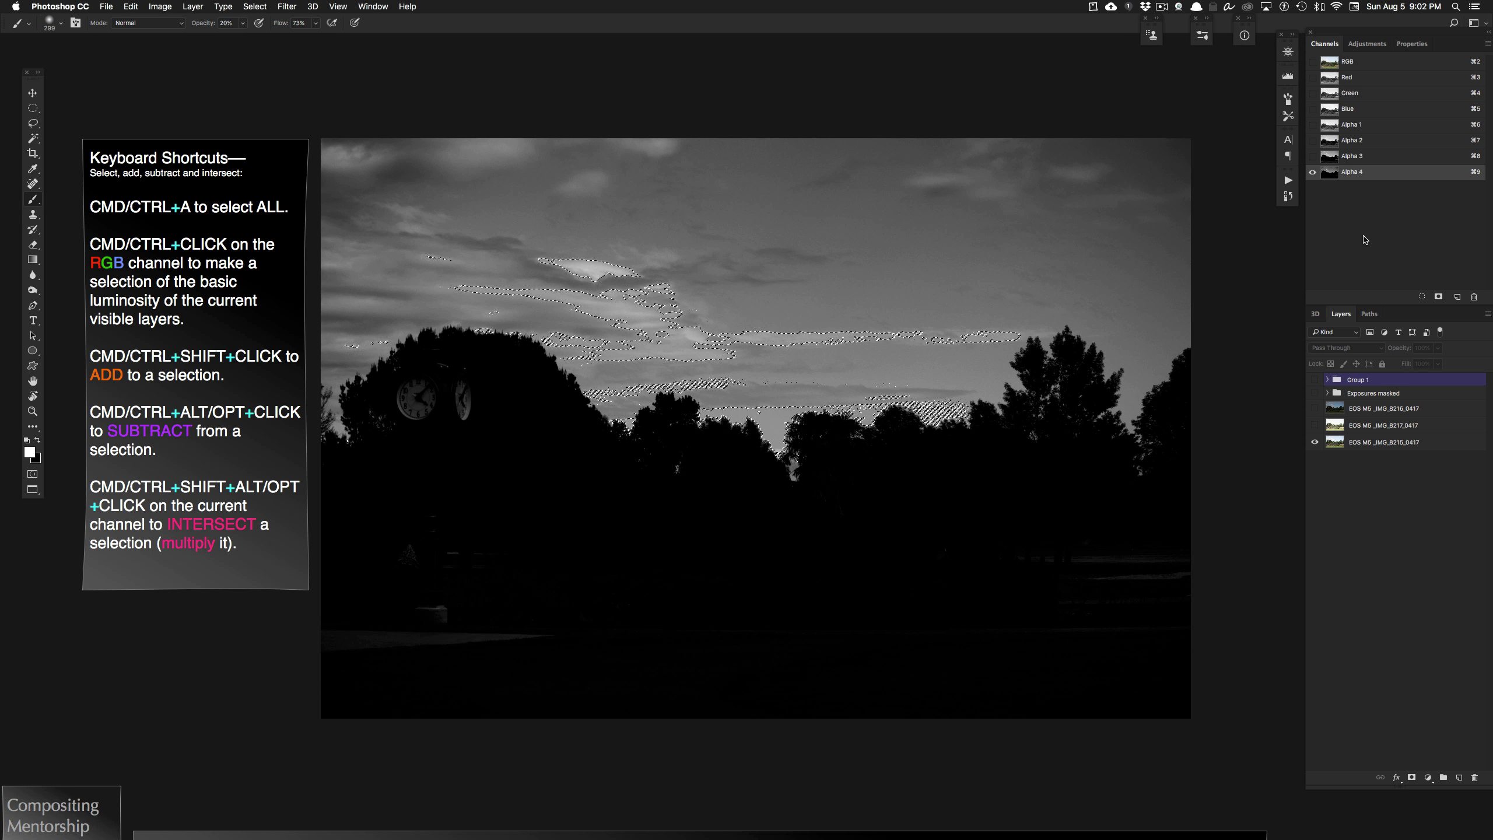
{"action": "key", "text": "super+d"}
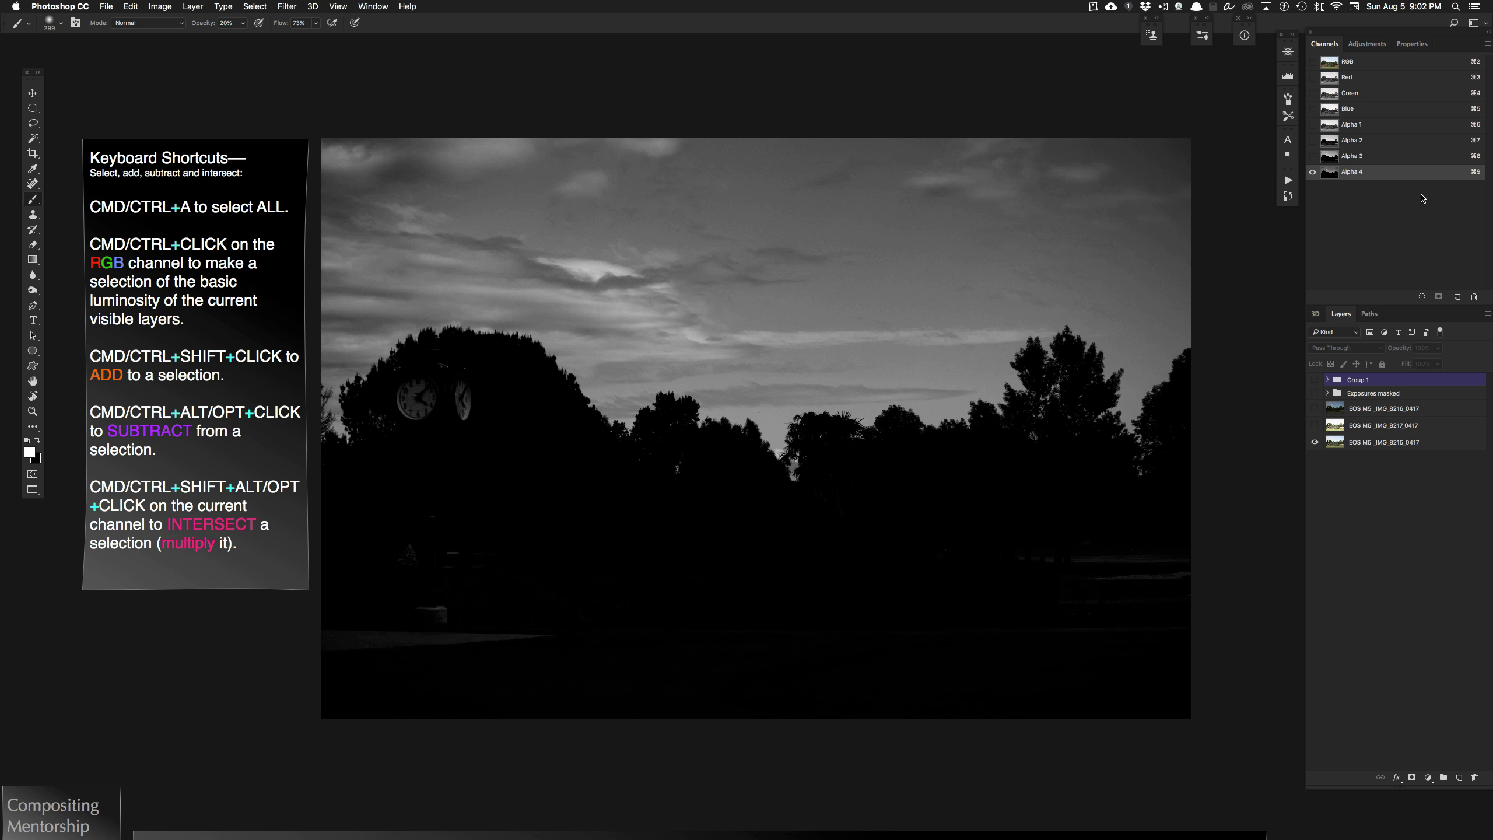
Rename the four alpha channels as light 1, light 2, light 3 and light 4
{"action": "double_click", "coordinate": [1352, 125]}
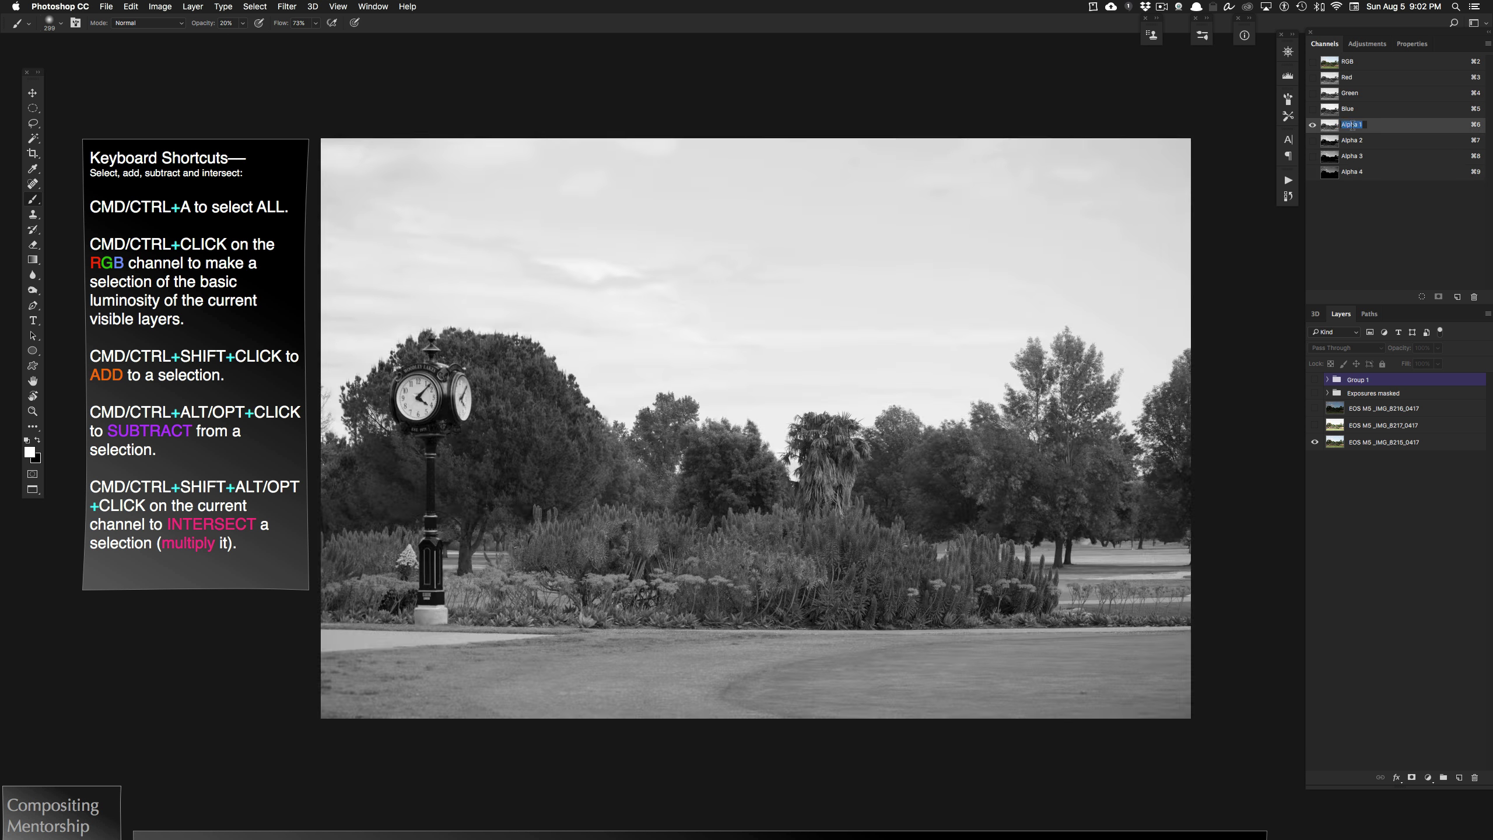
{"action": "type", "text": "light 1"}
{"action": "key", "text": "Tab"}
{"action": "type", "text": "l"}
{"action": "double_click", "coordinate": [1351, 157]}
{"action": "type", "text": "l"}
{"action": "double_click", "coordinate": [1351, 173]}
{"action": "type", "text": "light"}
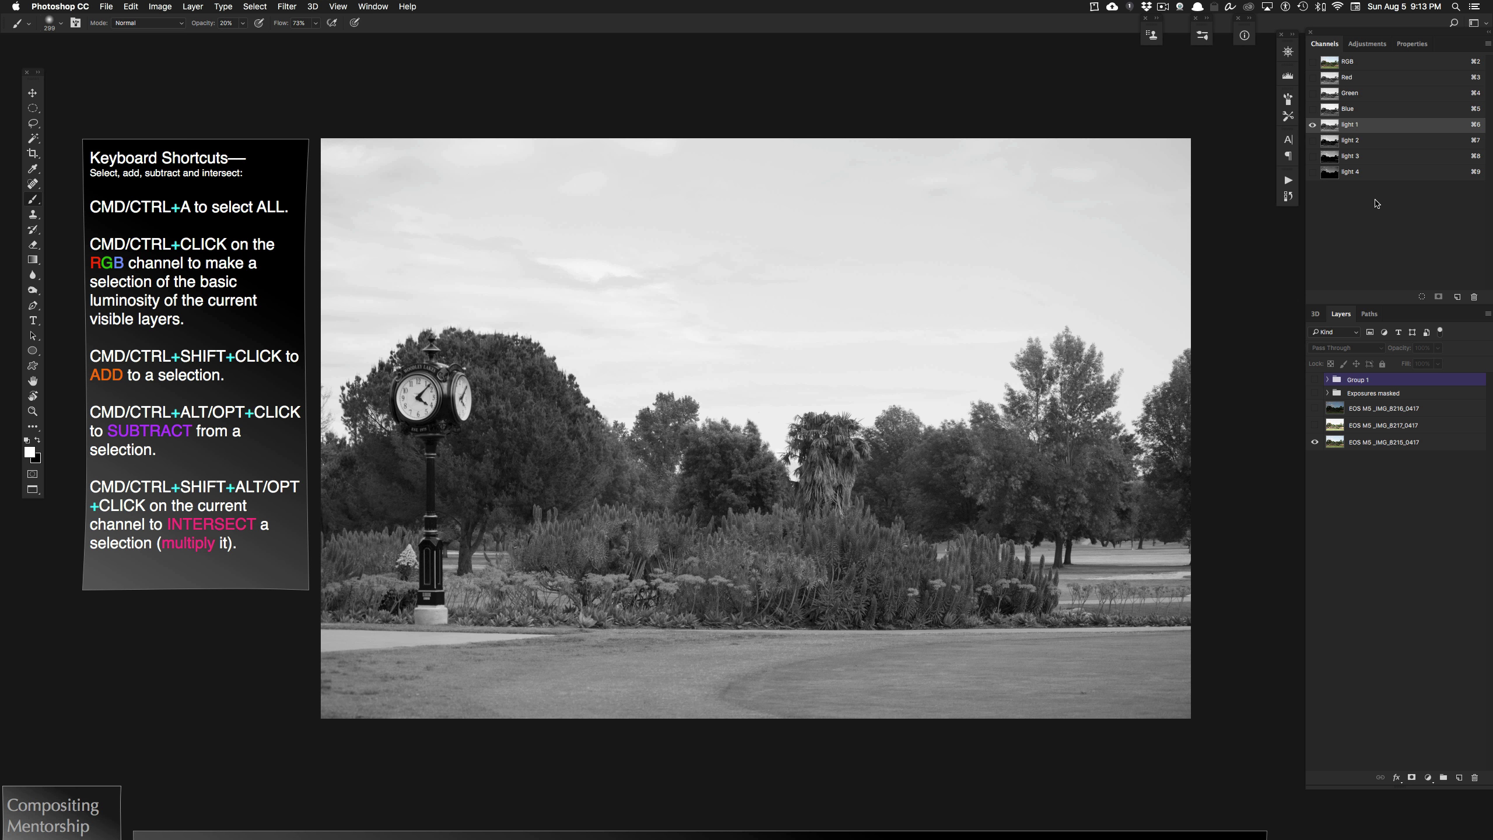
Save the RGB composite's luminosity selection as a new alpha channel, then deselect and invert that channel
{"action": "left_click", "coordinate": [1331, 63], "text": "super"}
{"action": "left_click", "coordinate": [1439, 296]}
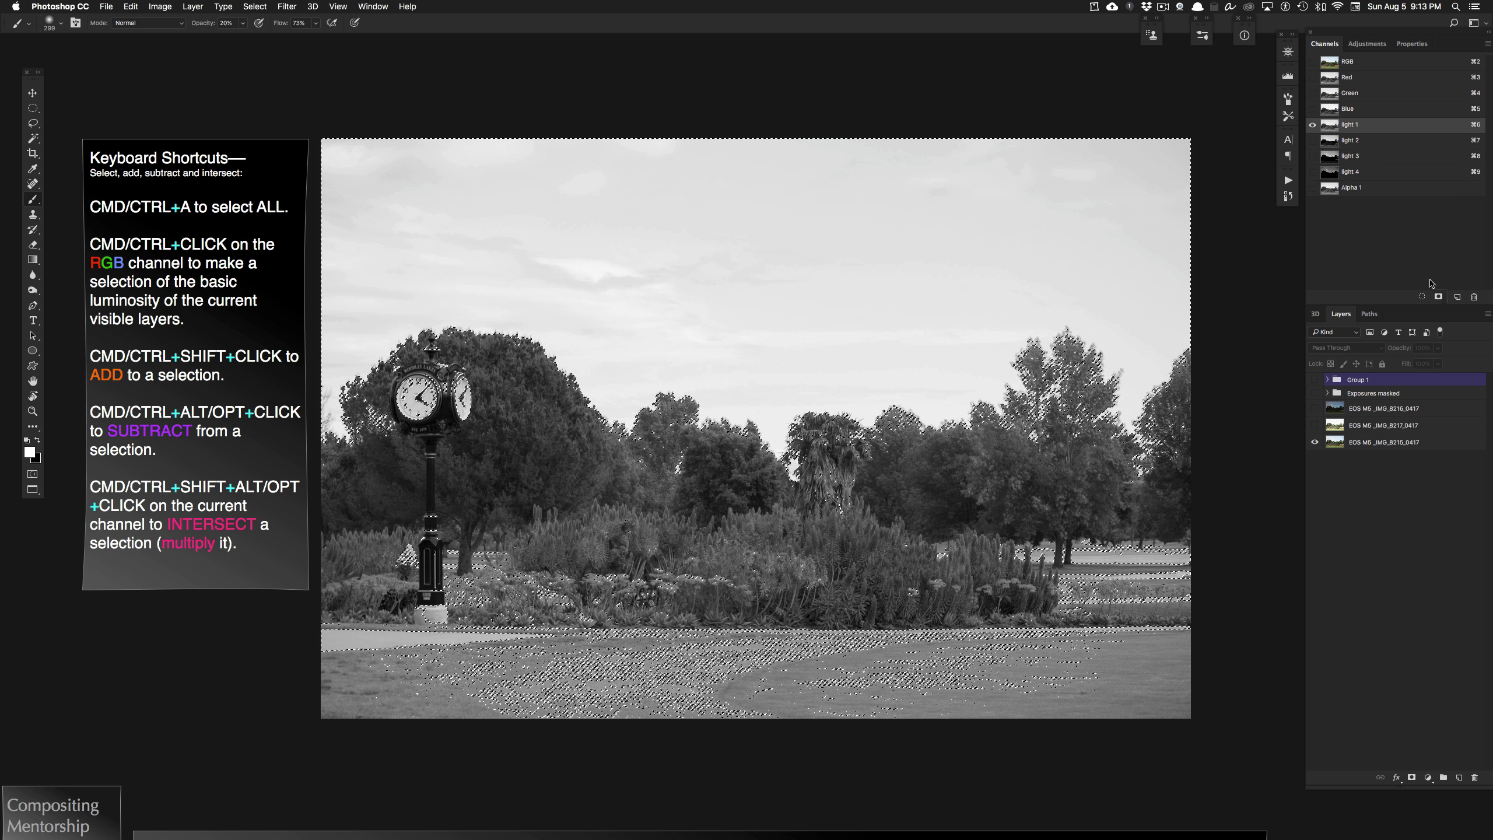
{"action": "left_click", "coordinate": [1394, 187]}
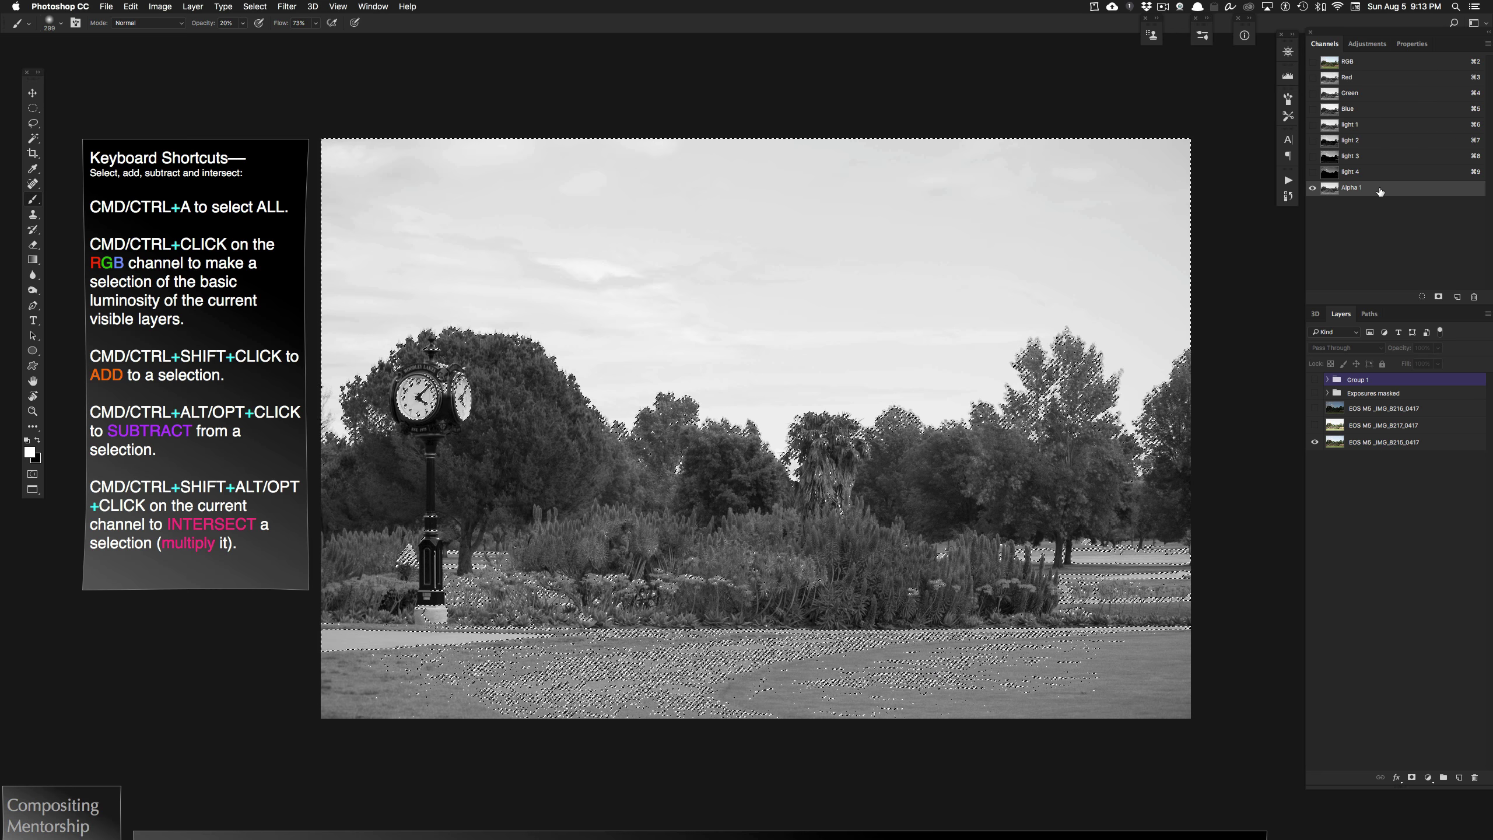
{"action": "key", "text": "super+d"}
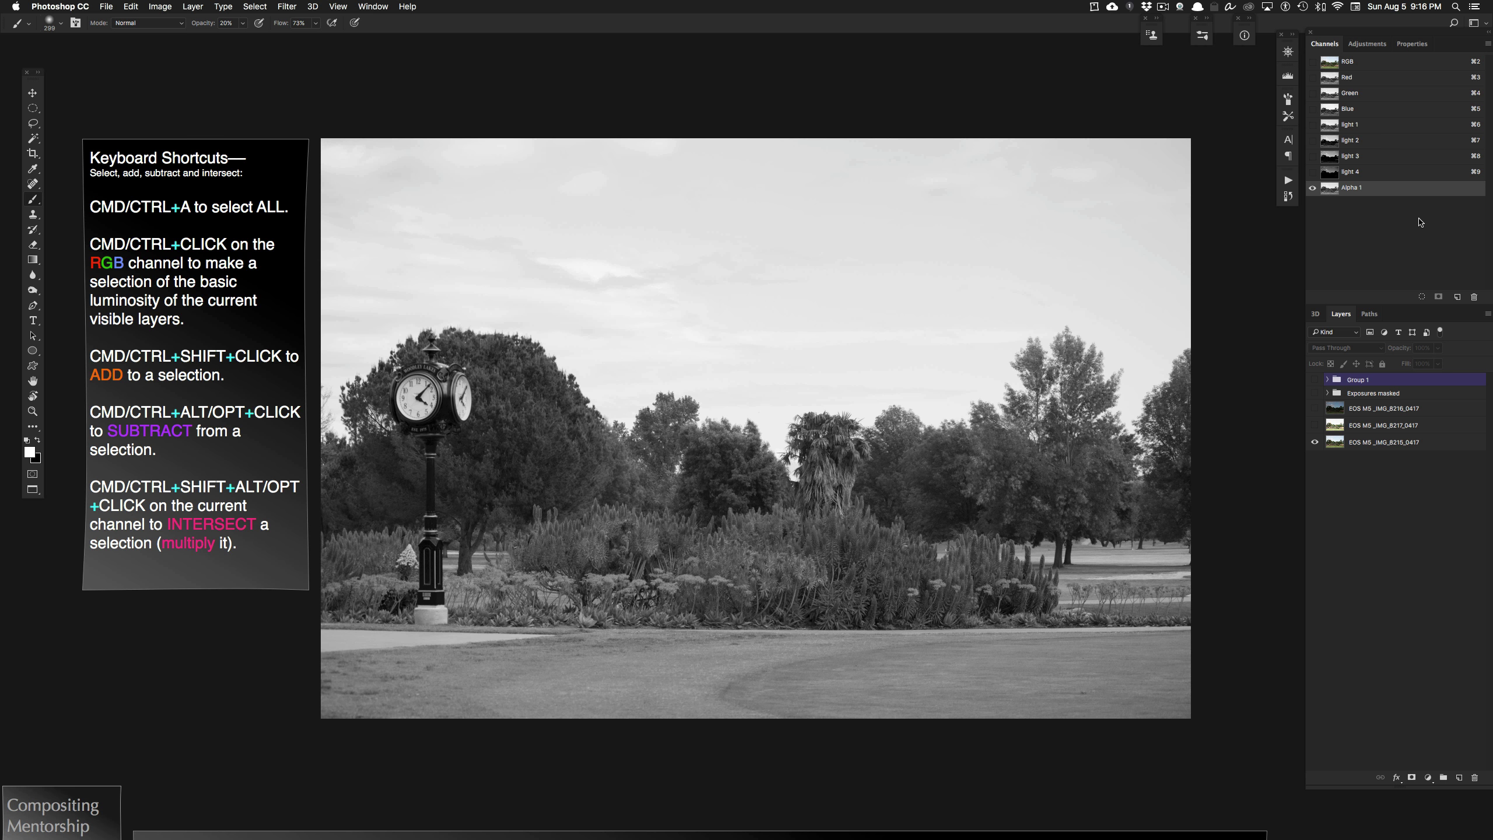
{"action": "key", "text": "super+i"}
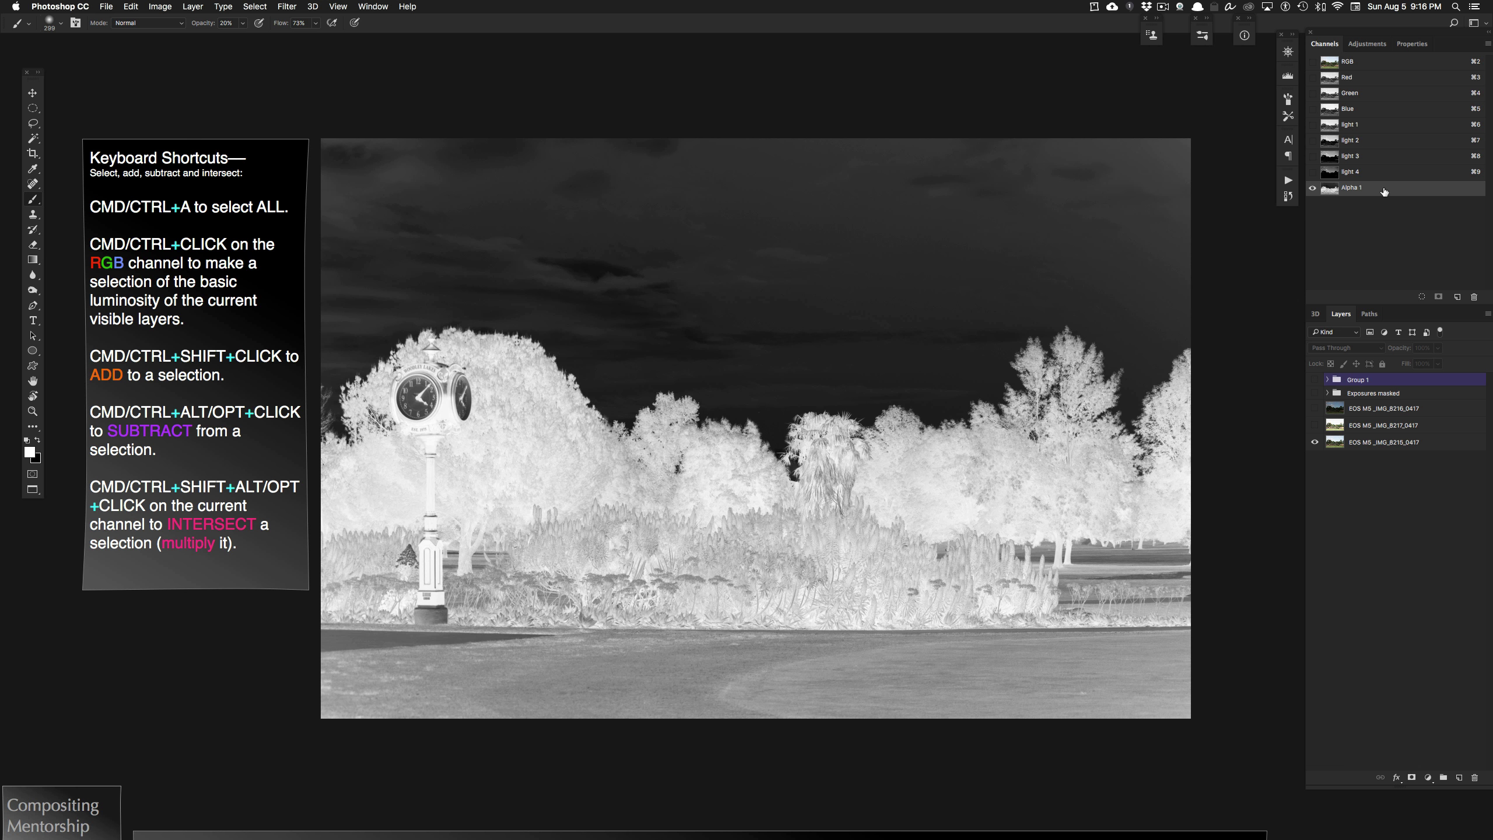
Load the inverted Alpha 1 as a selection, intersect it with itself, save the result as an alpha channel, and display it
{"action": "left_click", "coordinate": [1331, 189], "text": "super"}
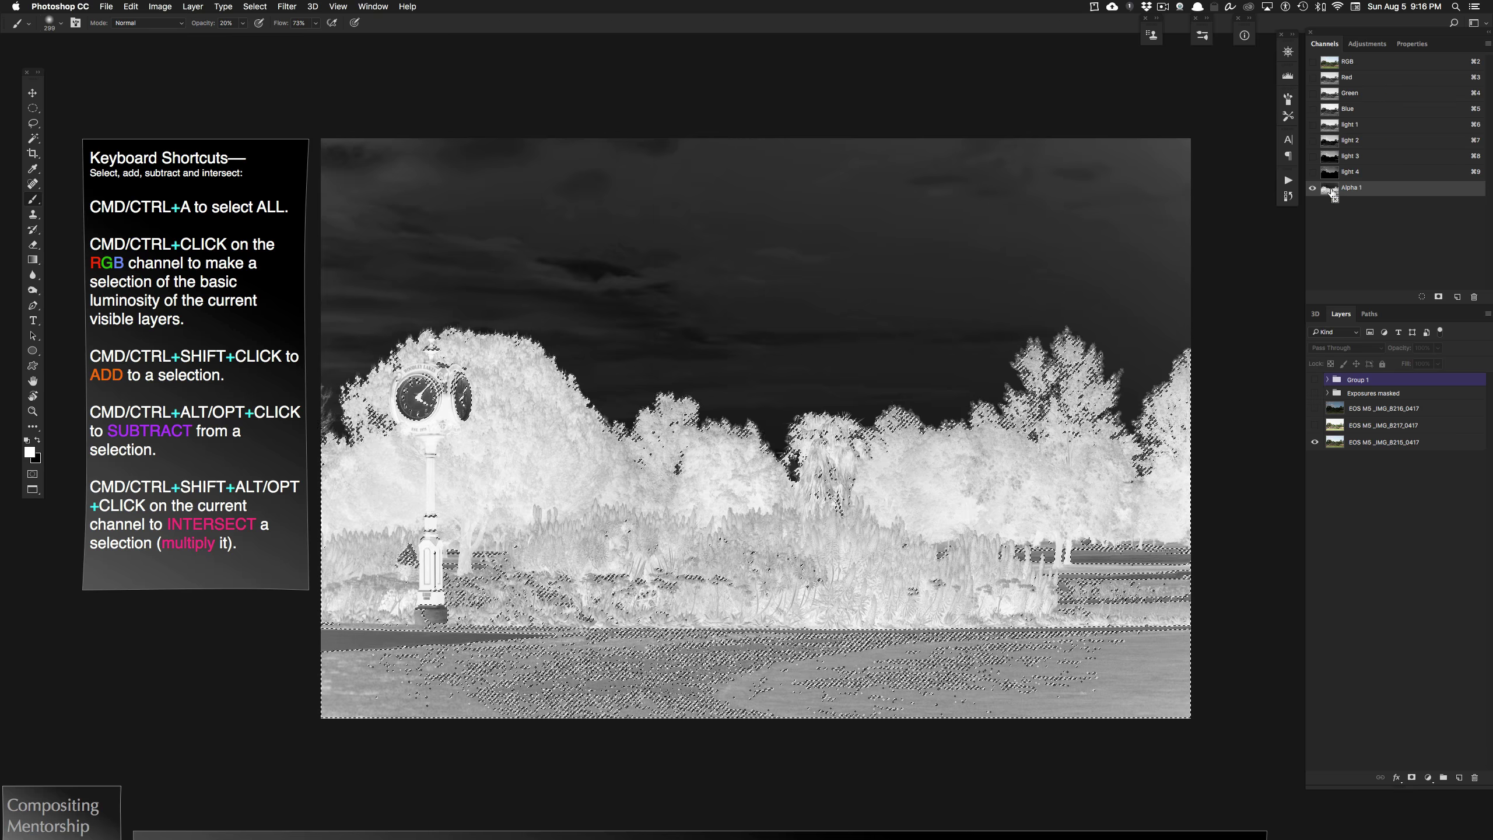
{"action": "left_click", "coordinate": [1333, 192], "text": "super"}
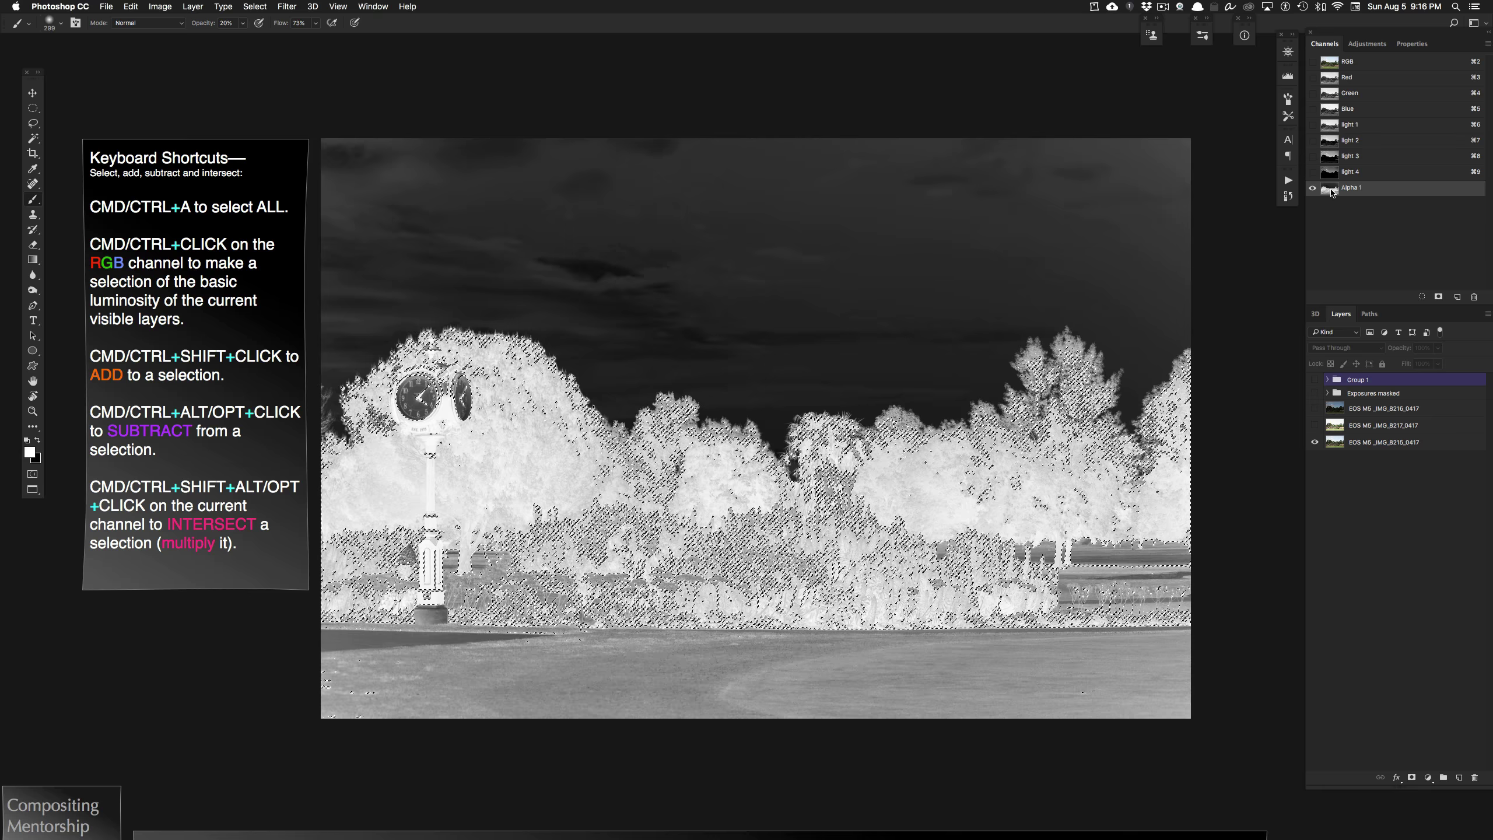
{"action": "left_click", "coordinate": [1438, 297]}
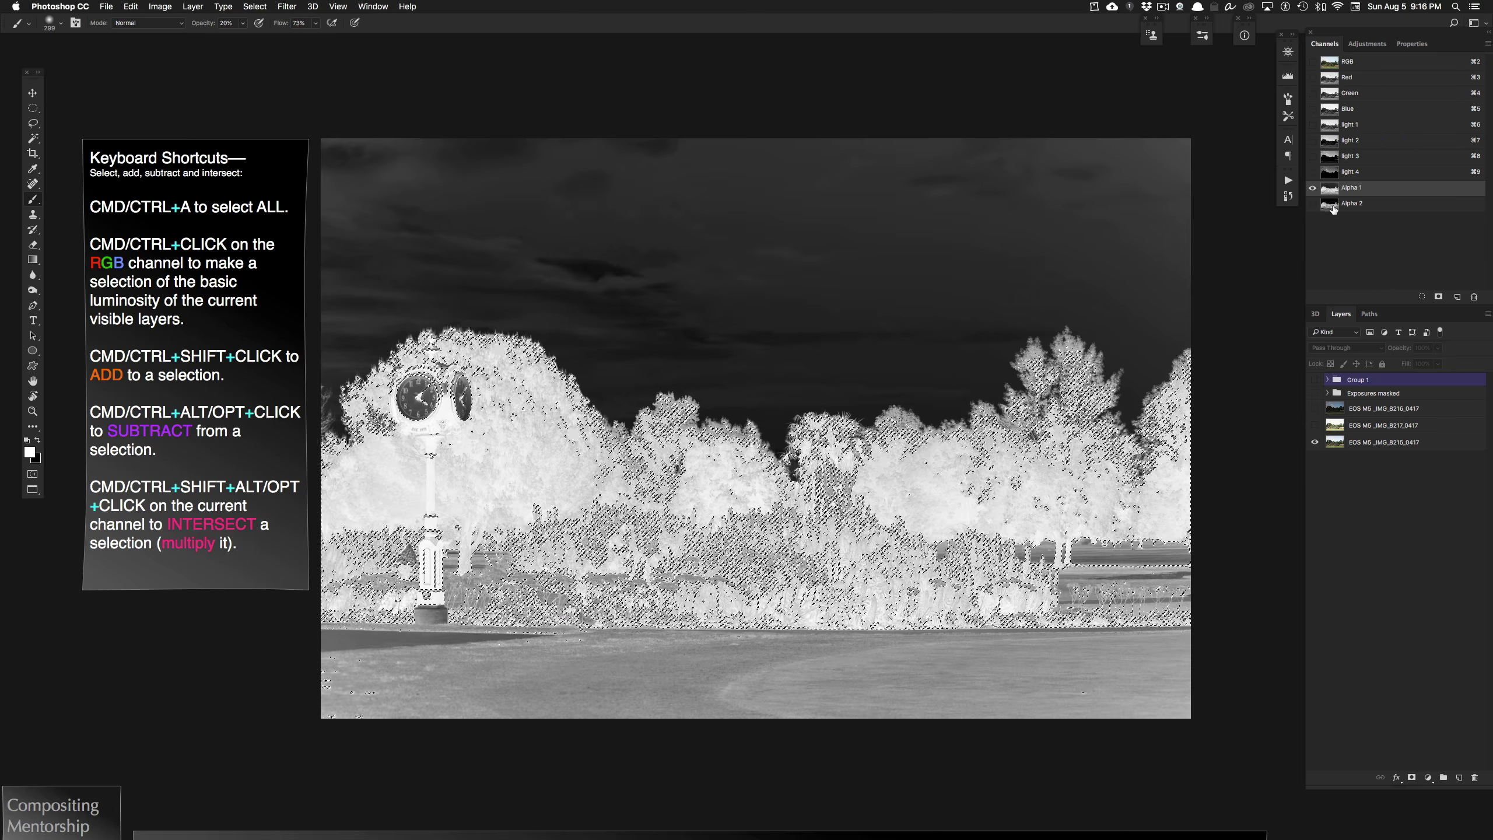
{"action": "left_click", "coordinate": [1334, 206]}
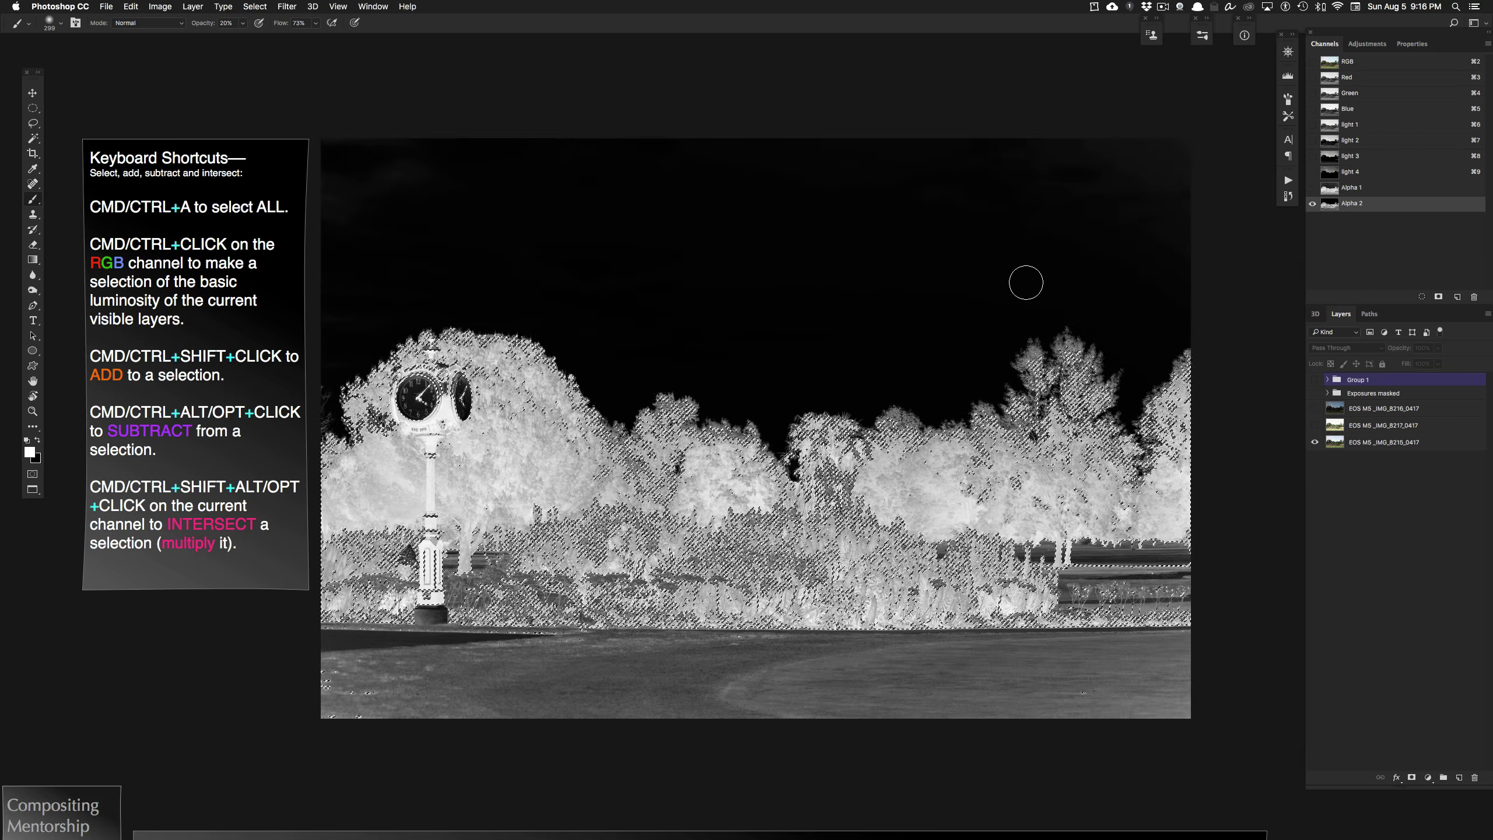
{"action": "scroll", "coordinate": [1026, 283], "scroll_direction": "down", "scroll_amount": 2}
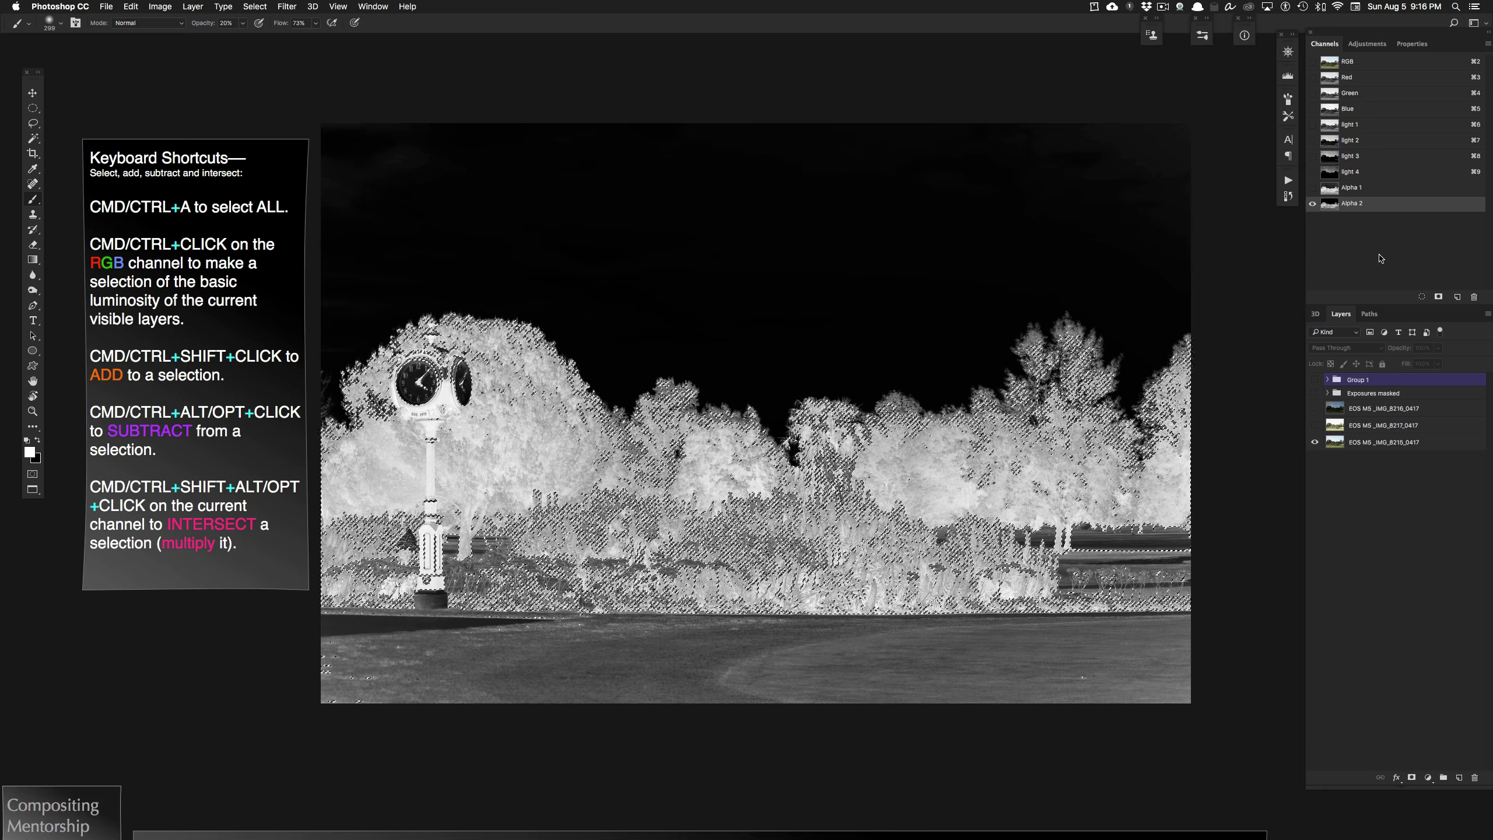
Intersect the selection with Alpha 2 and then Alpha 3, saving each result as an alpha channel, and display the last one
{"action": "left_click", "coordinate": [1330, 206], "text": "alt+shift+super"}
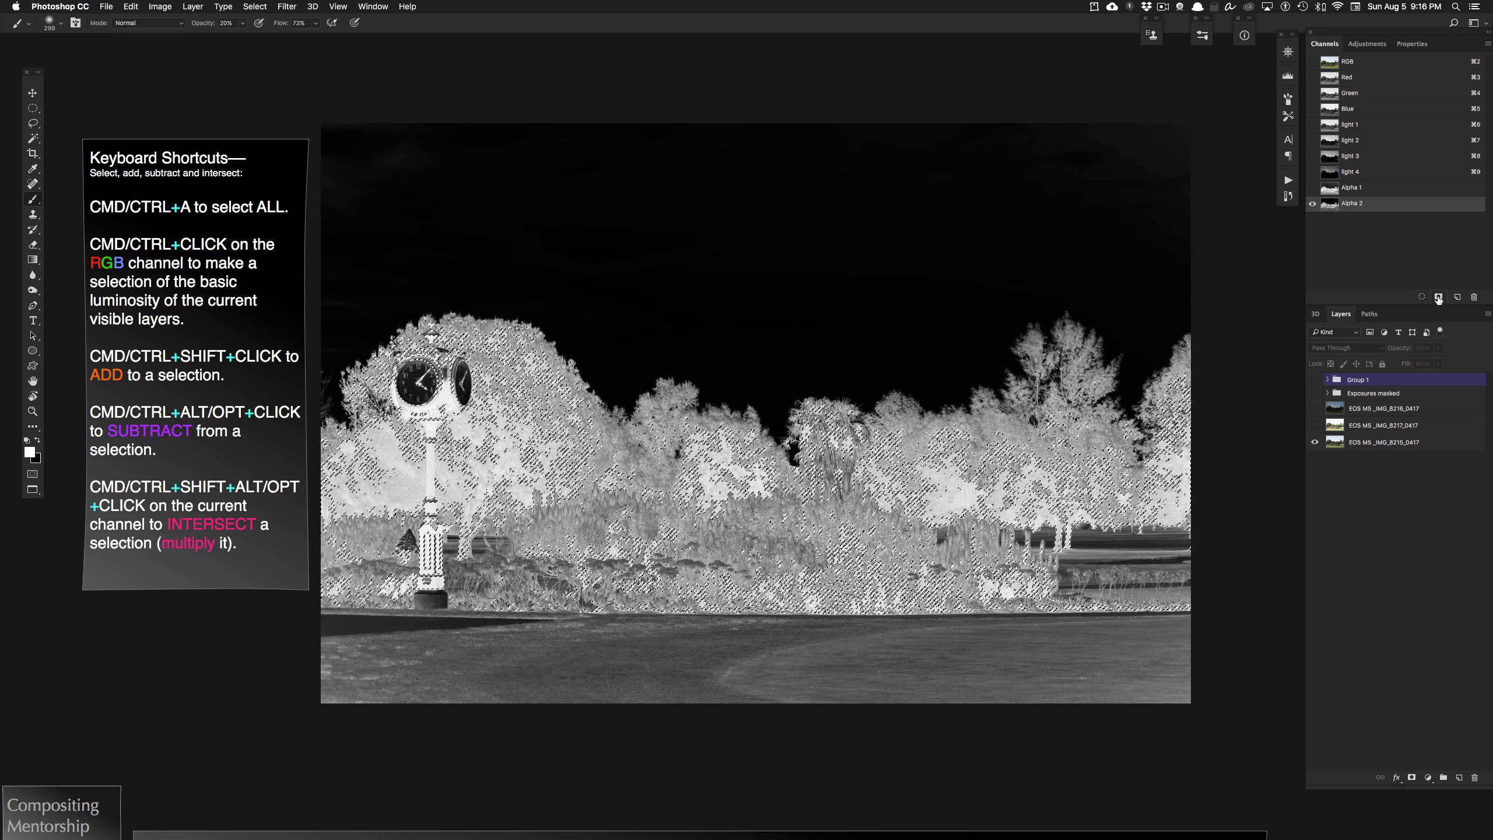
{"action": "left_click", "coordinate": [1438, 297]}
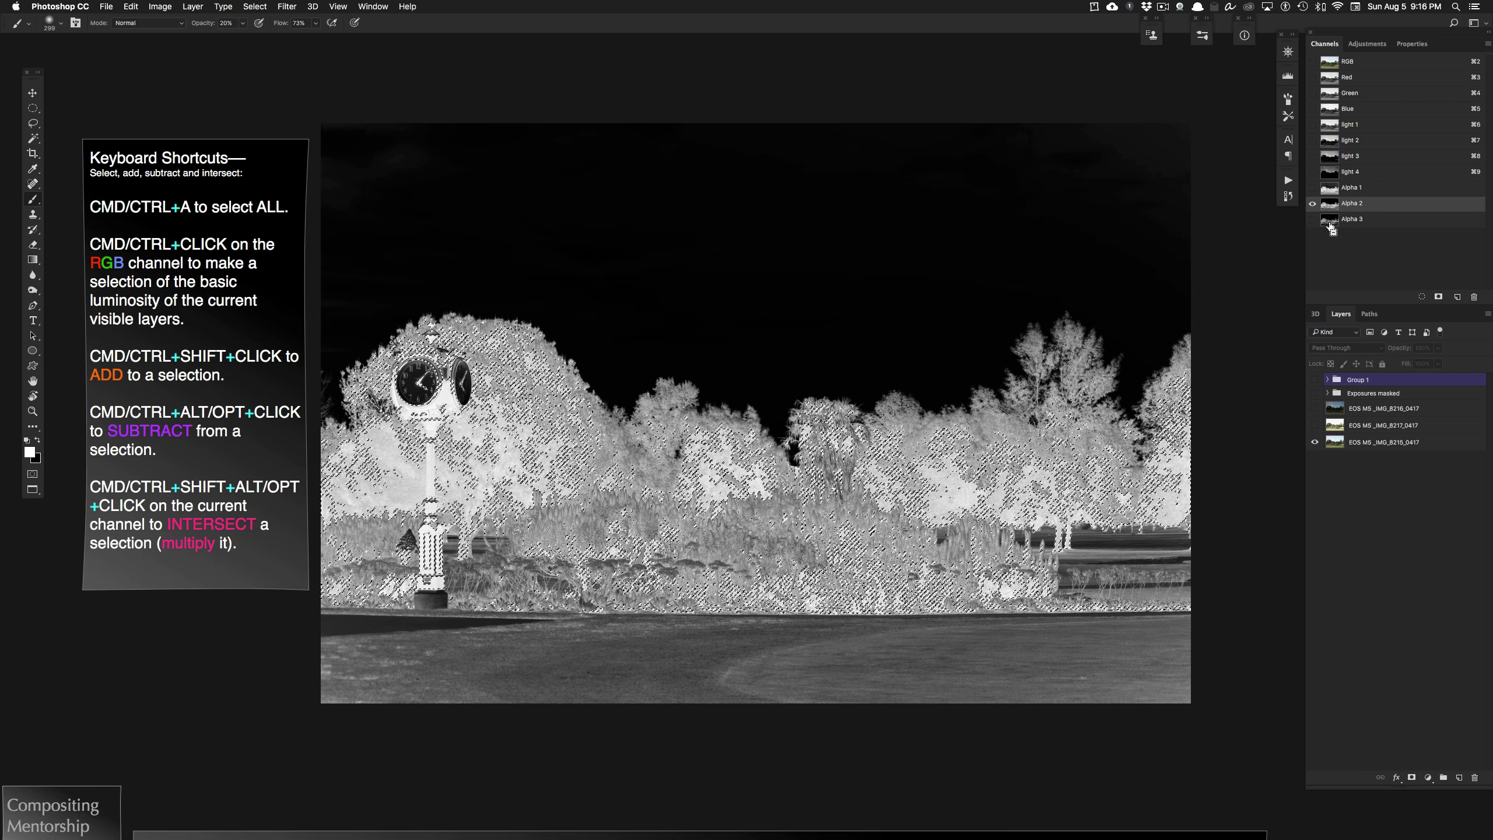
{"action": "left_click", "coordinate": [1331, 224], "text": "alt+shift+super"}
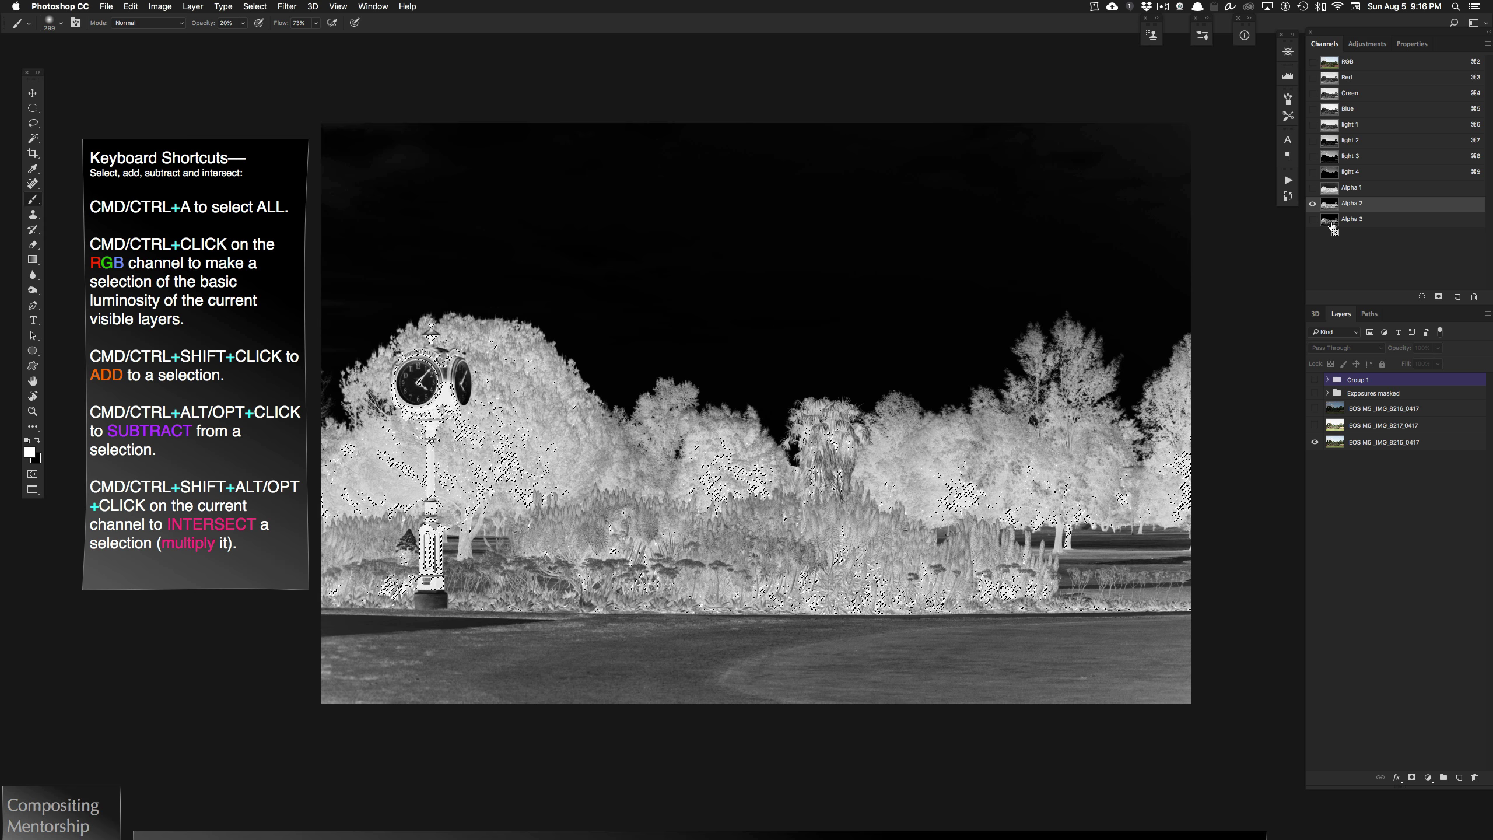
{"action": "left_click", "coordinate": [1438, 298]}
{"action": "key", "text": "super+d"}
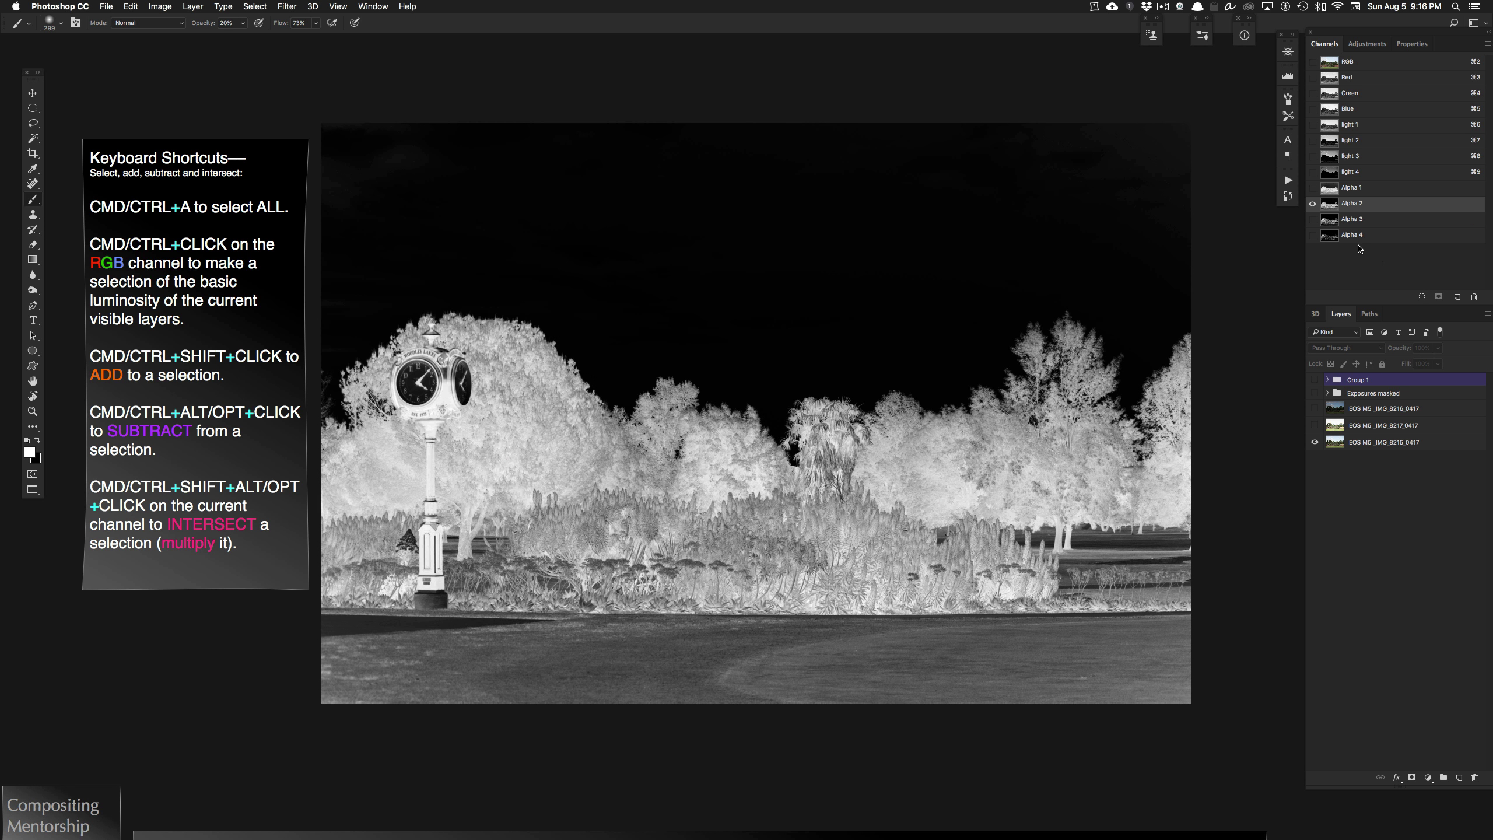
{"action": "left_click", "coordinate": [1328, 236]}
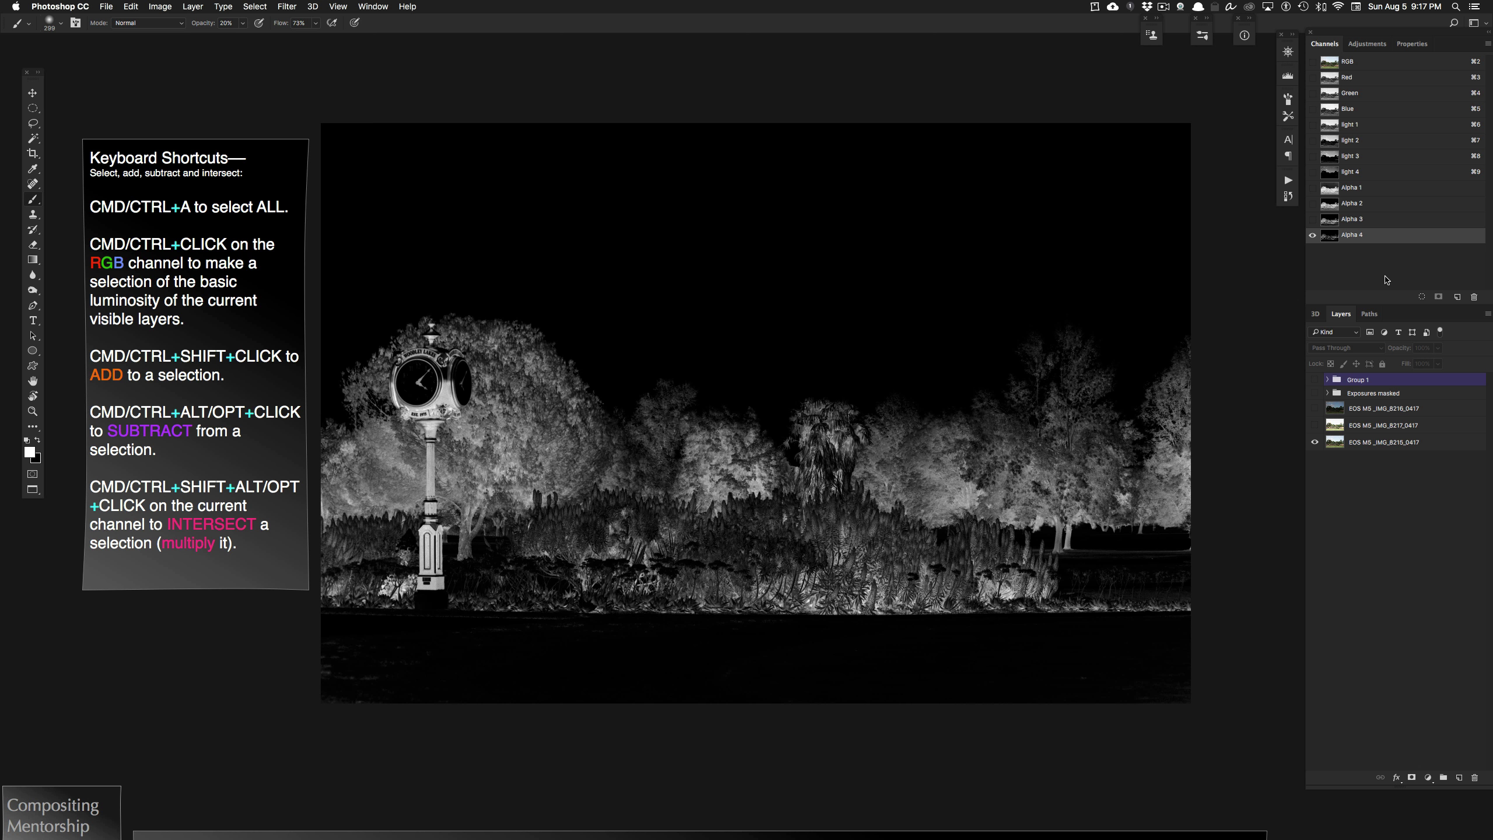
Rename the four inverted alpha channels as dark 1, dark 2, dark 3 and dark 4
{"action": "left_click", "coordinate": [1352, 188]}
{"action": "double_click", "coordinate": [1352, 188]}
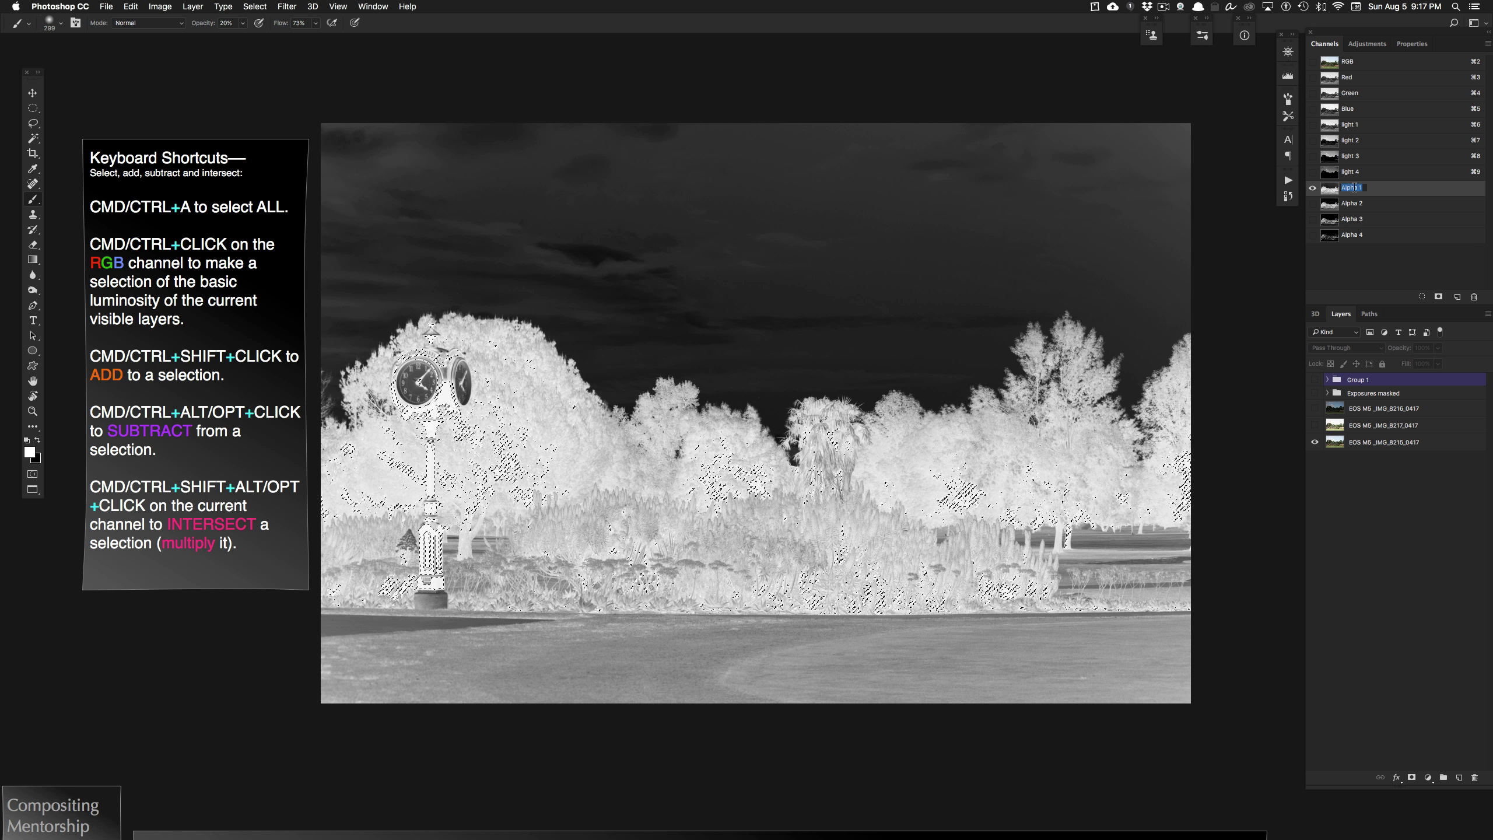
{"action": "type", "text": "dark"}
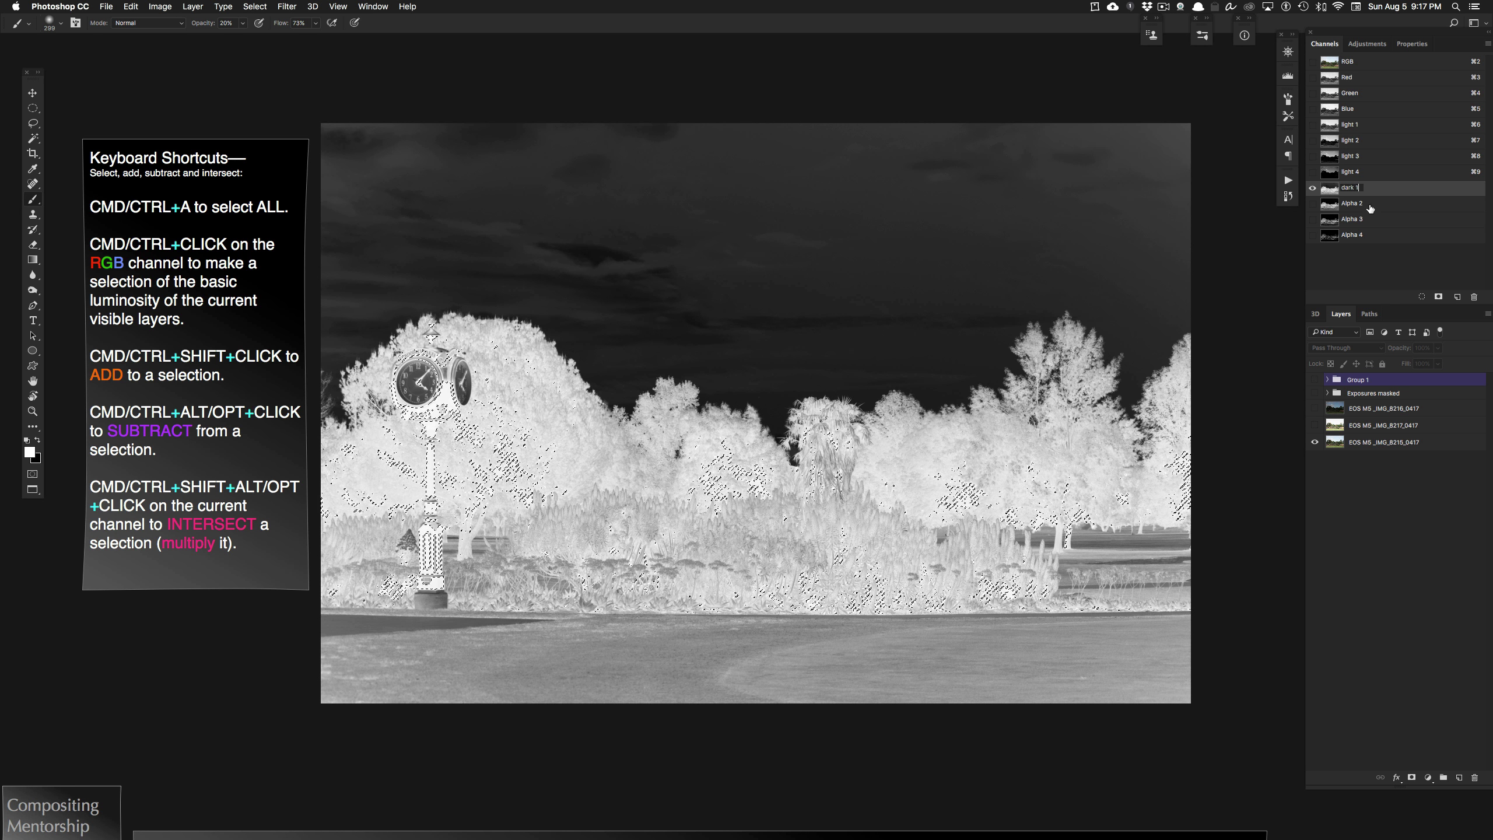
{"action": "double_click", "coordinate": [1352, 204]}
{"action": "type", "text": "dark"}
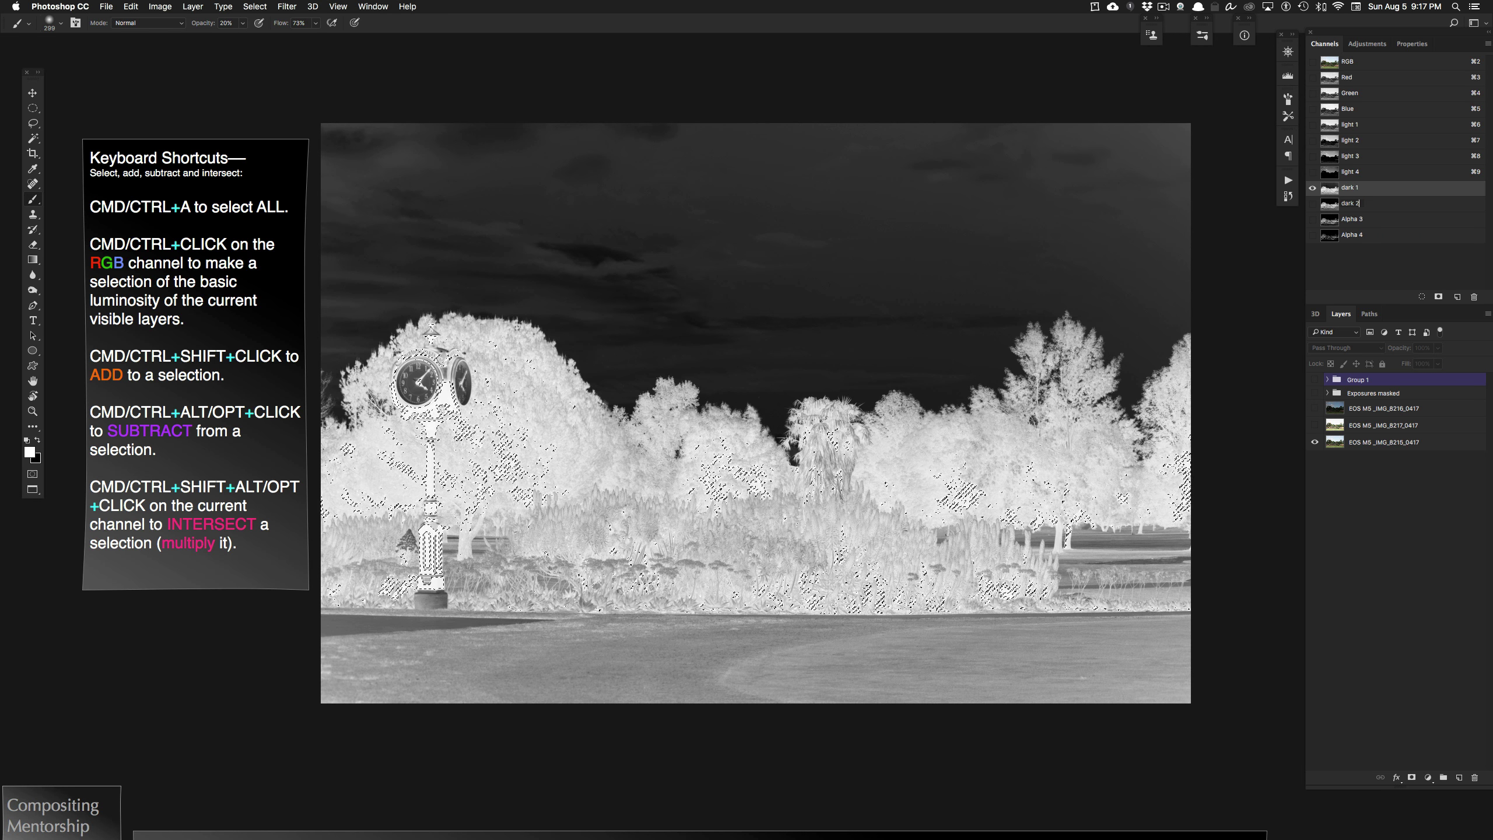
{"action": "double_click", "coordinate": [1352, 219]}
{"action": "type", "text": "dark"}
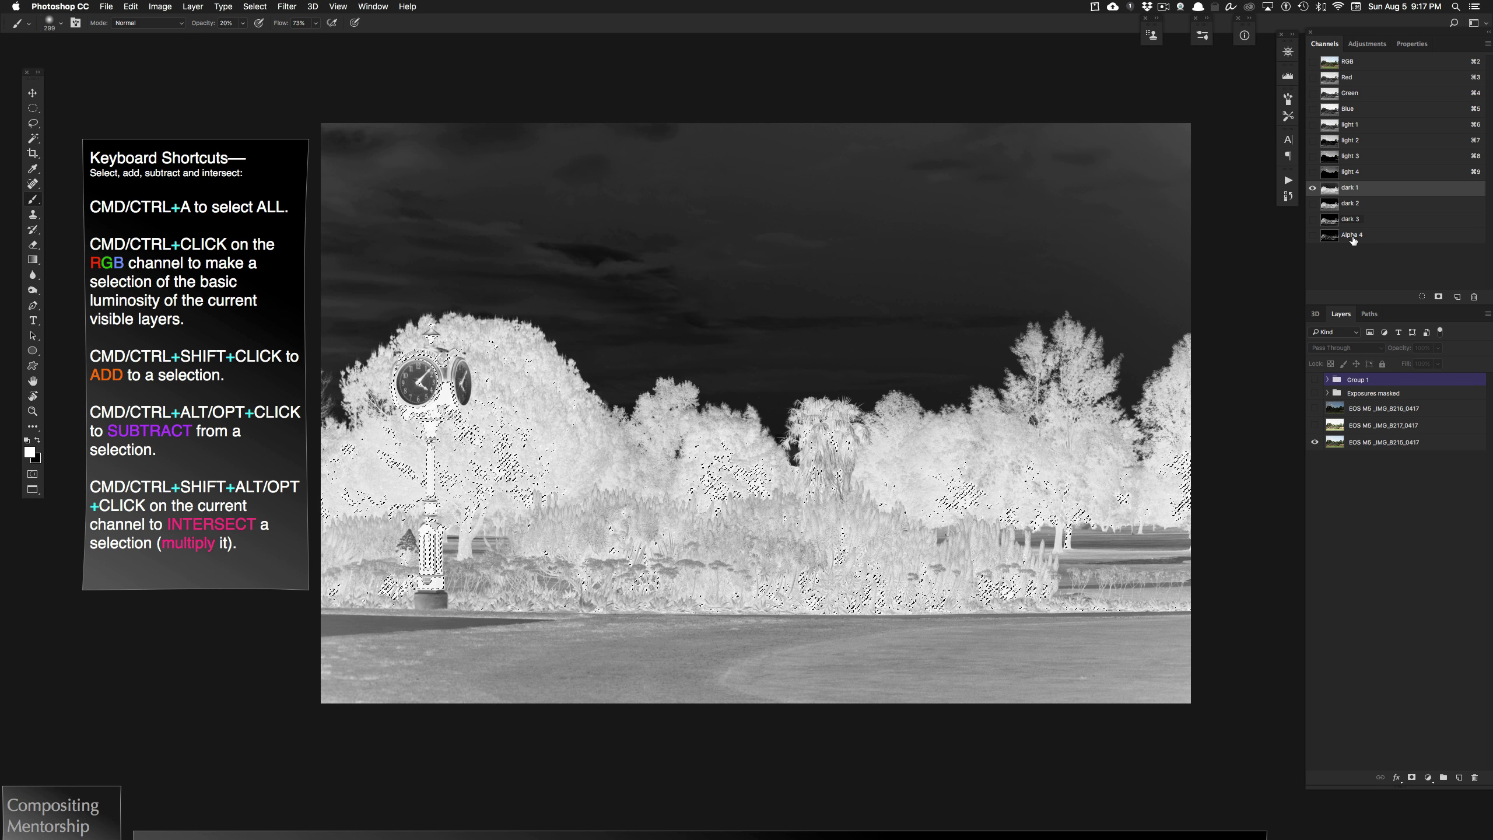
{"action": "double_click", "coordinate": [1352, 234]}
{"action": "type", "text": "dark"}
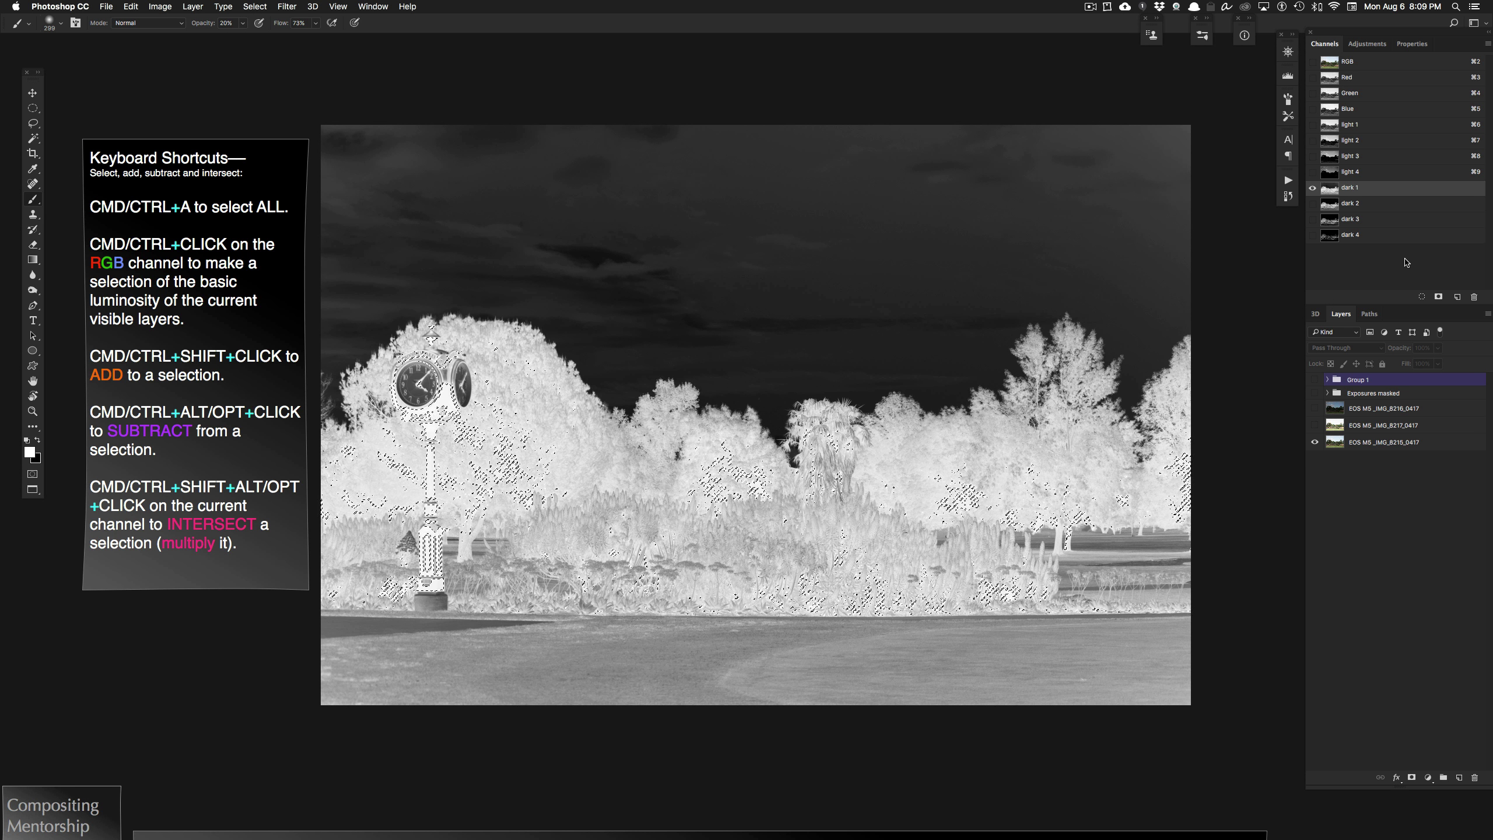
Select the whole canvas, subtract light 1 and dark 1 from it, save the result as an alpha channel, and display it
{"action": "key", "text": "super+d"}
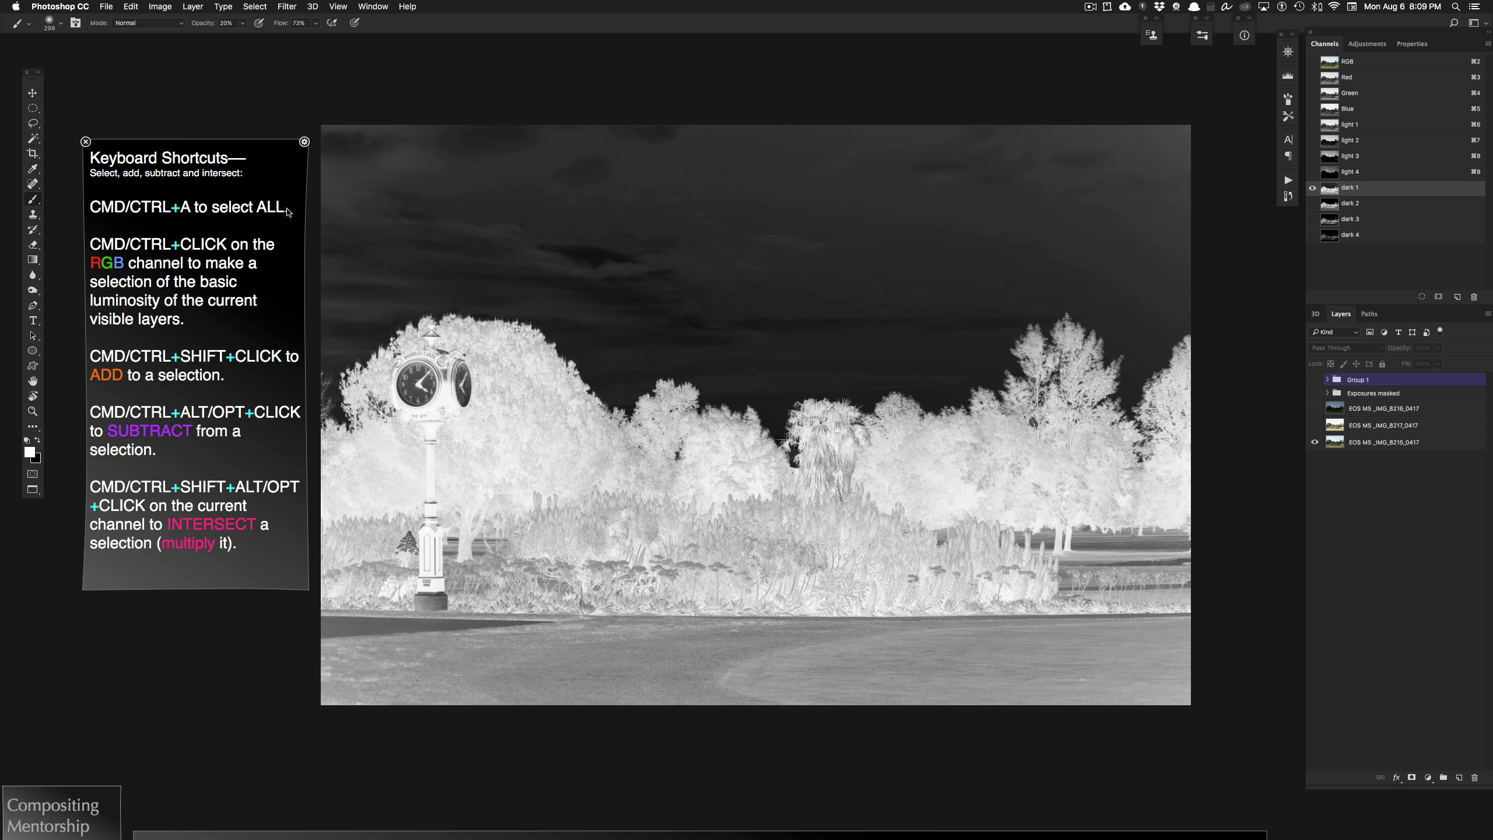
{"action": "key", "text": "super+a"}
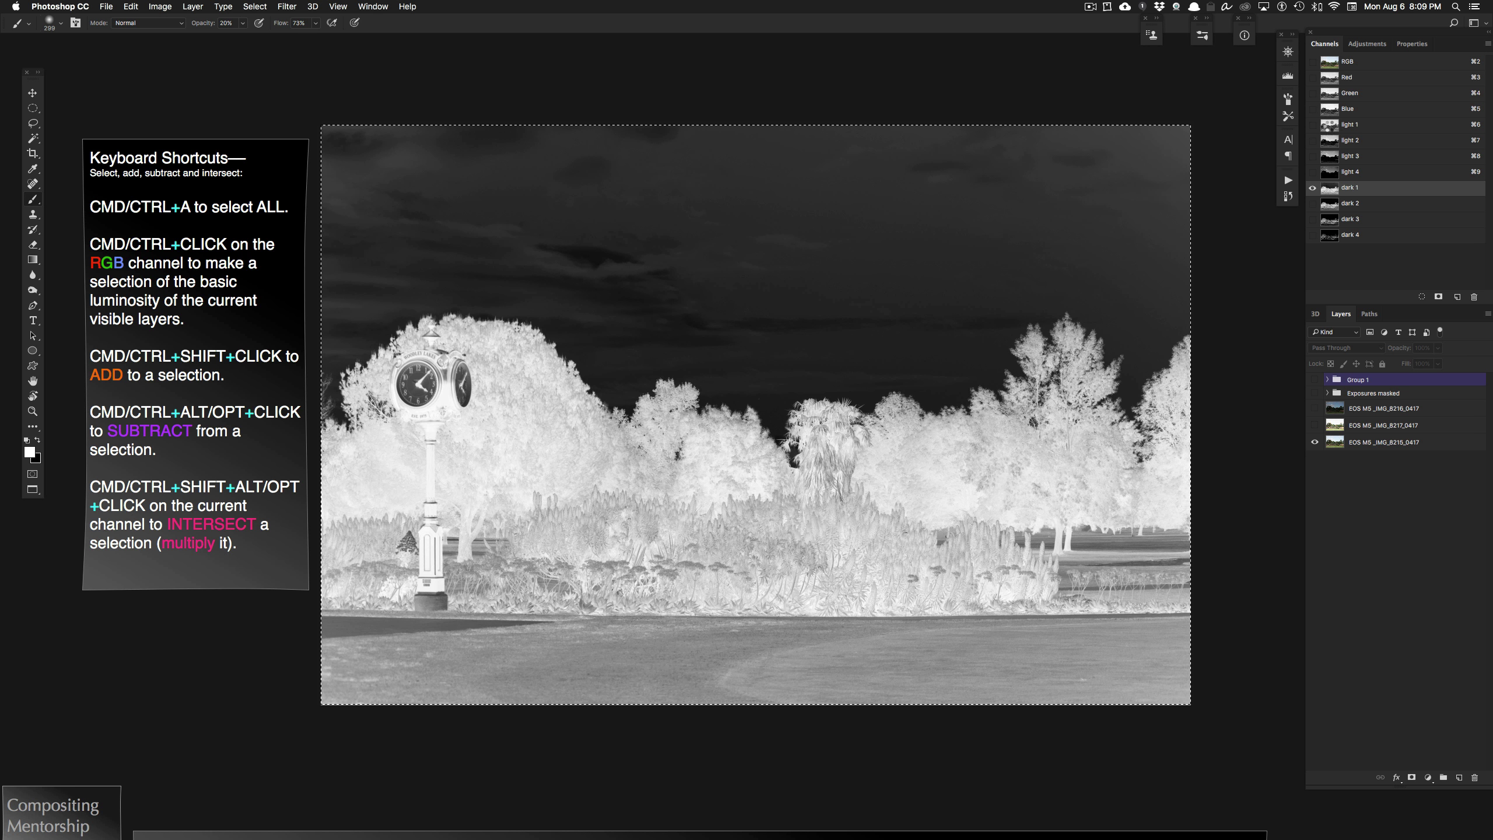
{"action": "left_click", "coordinate": [1332, 131], "text": "ctrl"}
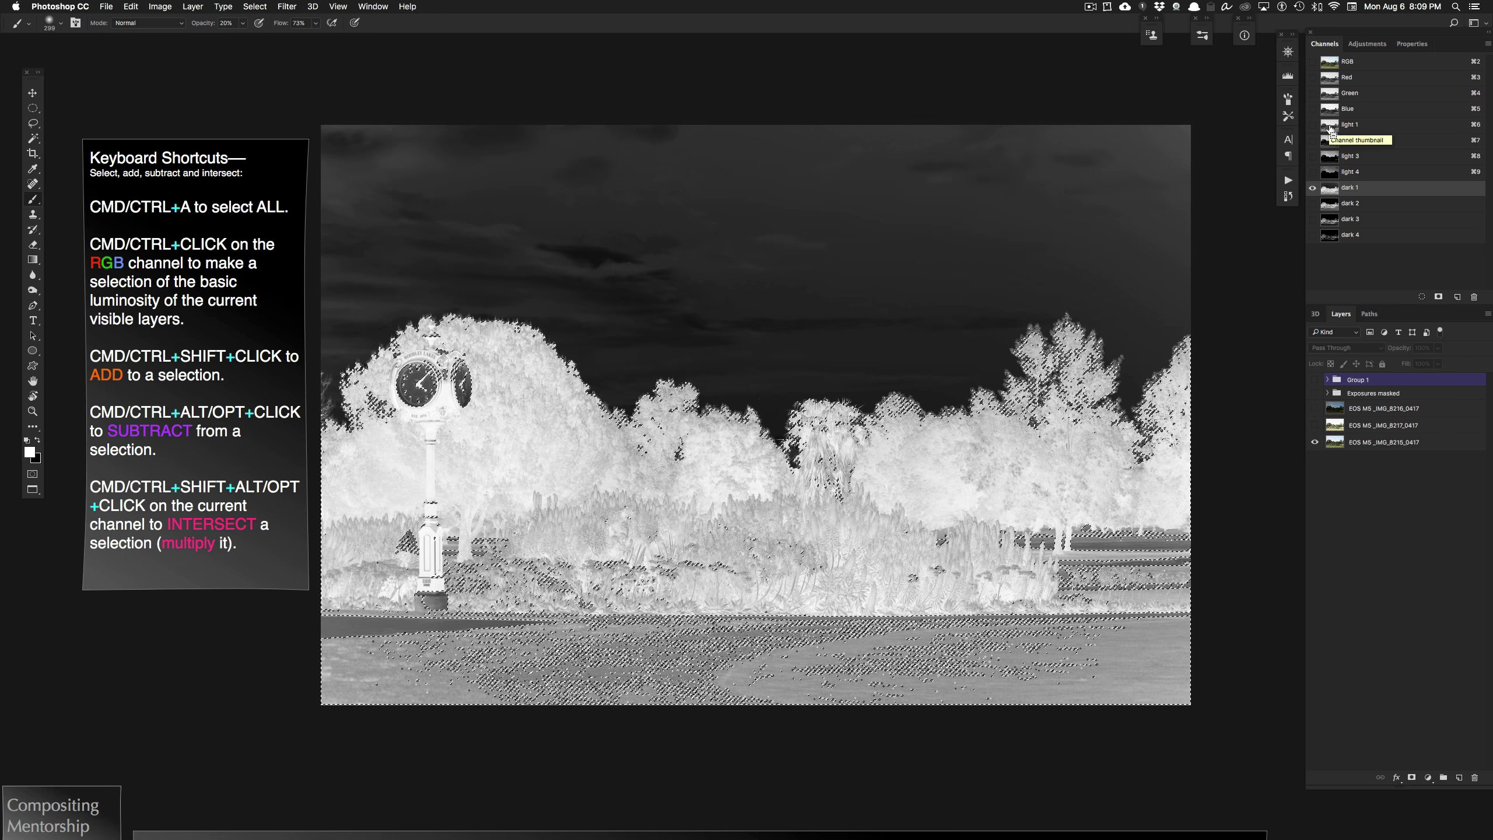
{"action": "left_click", "coordinate": [1332, 193], "text": "ctrl+alt+shift"}
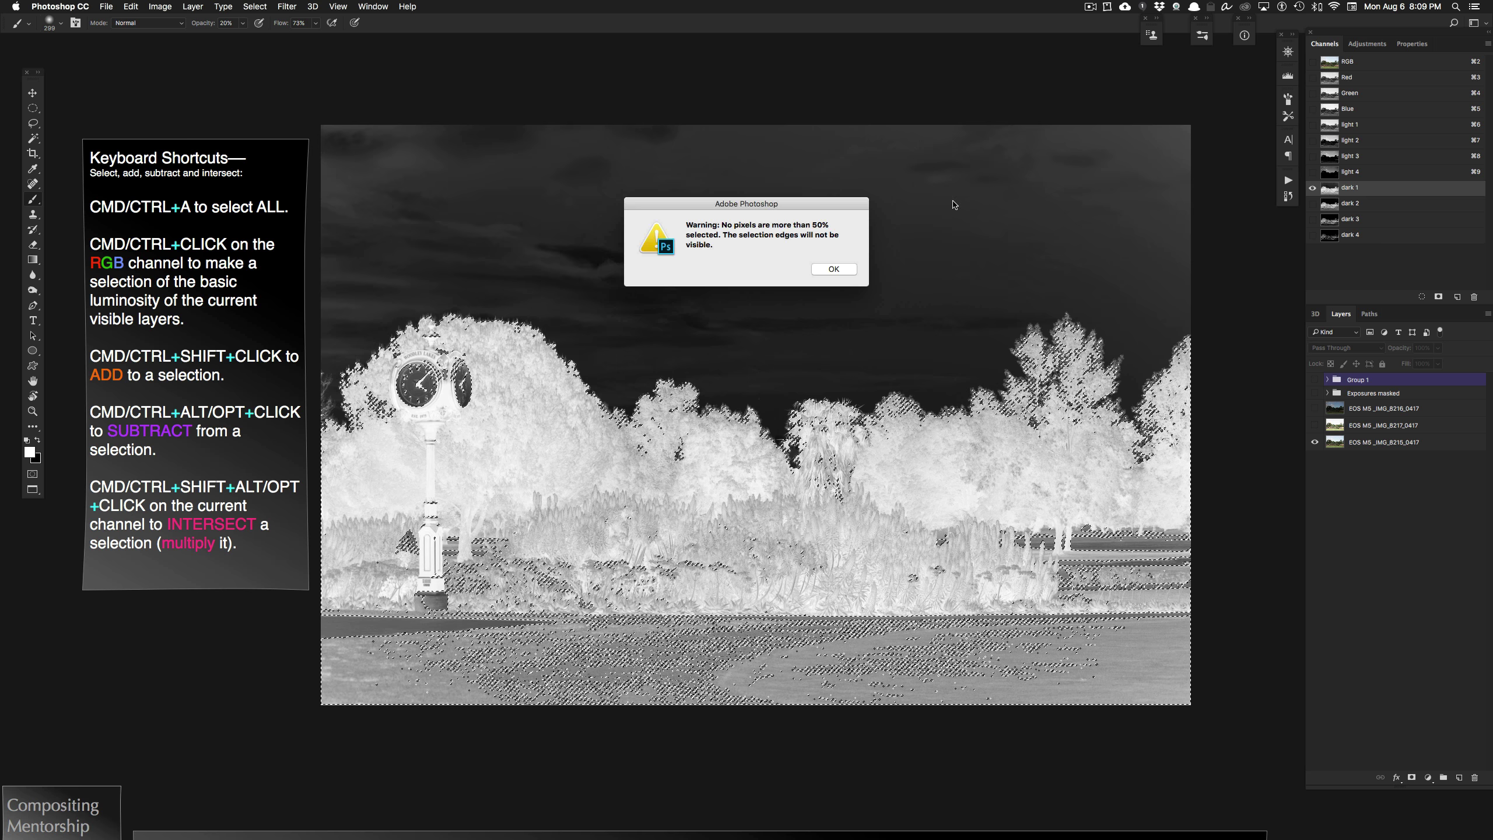
{"action": "left_click", "coordinate": [833, 269]}
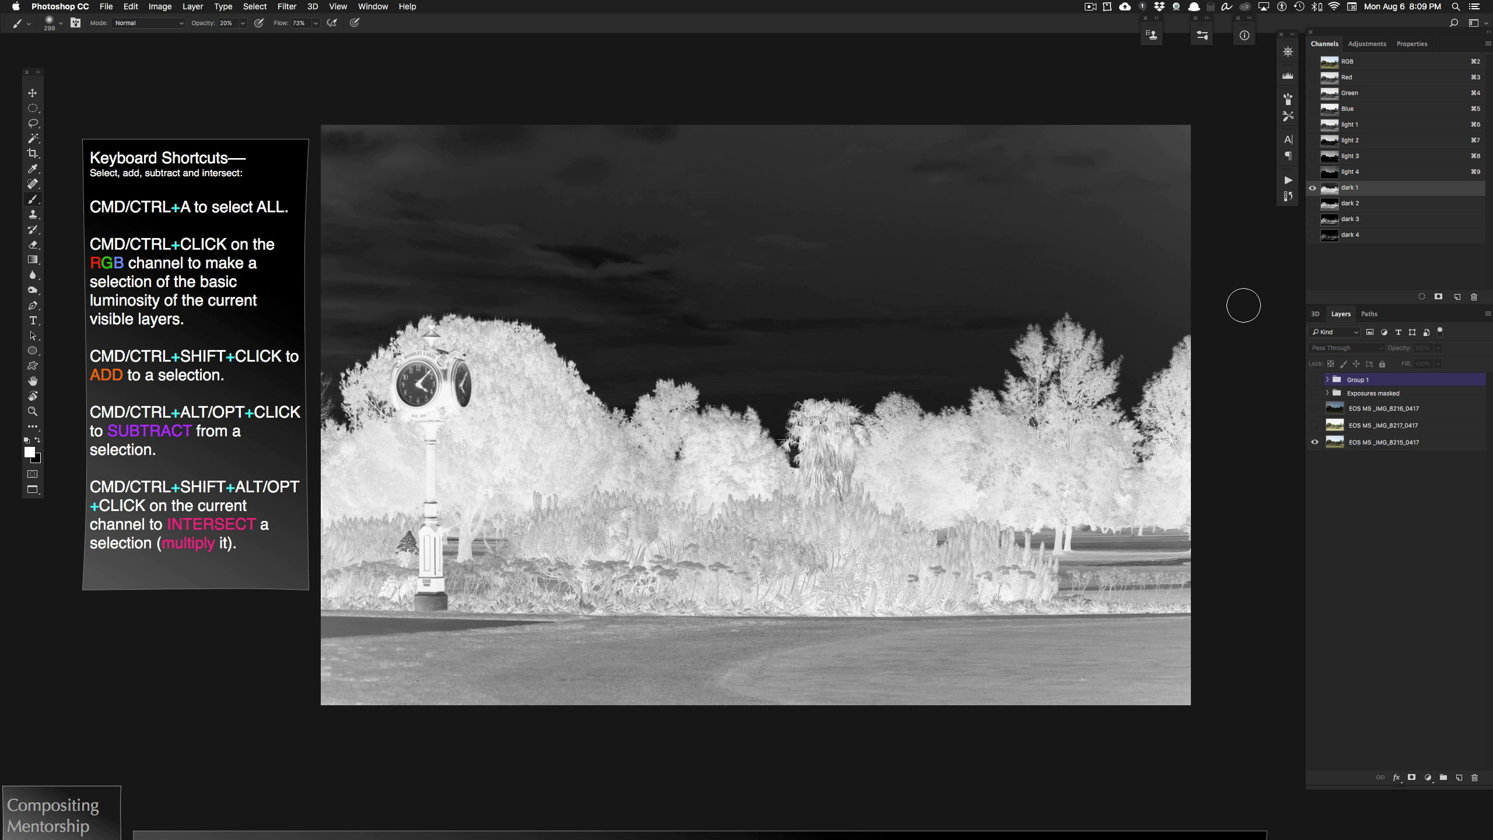
{"action": "left_click", "coordinate": [1438, 298]}
{"action": "left_click", "coordinate": [1380, 253]}
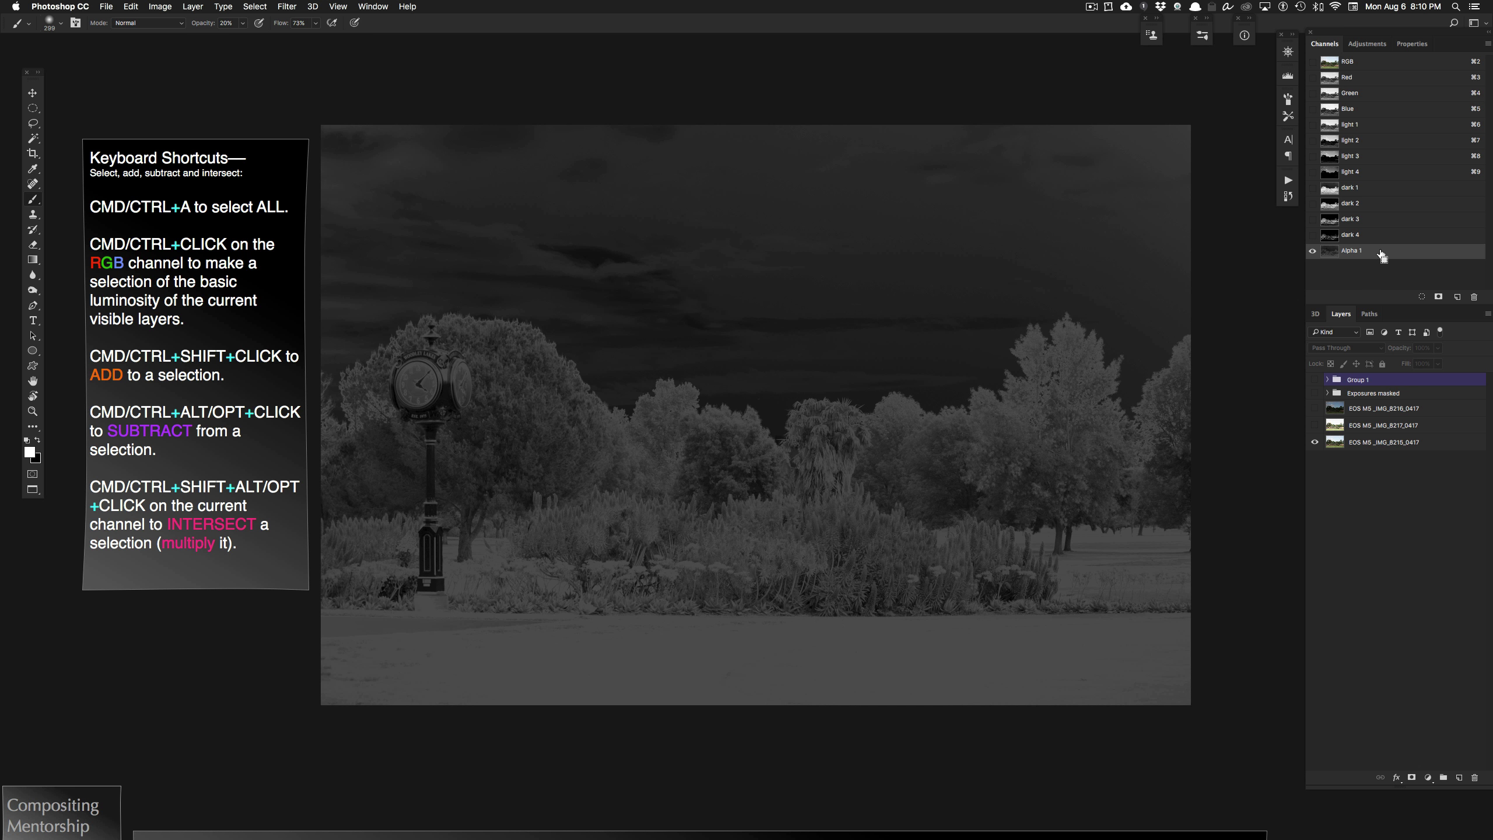
Select the whole canvas, subtract light 2 and dark 2 from it, save the result as an alpha channel, and display it
{"action": "key", "text": "super+a"}
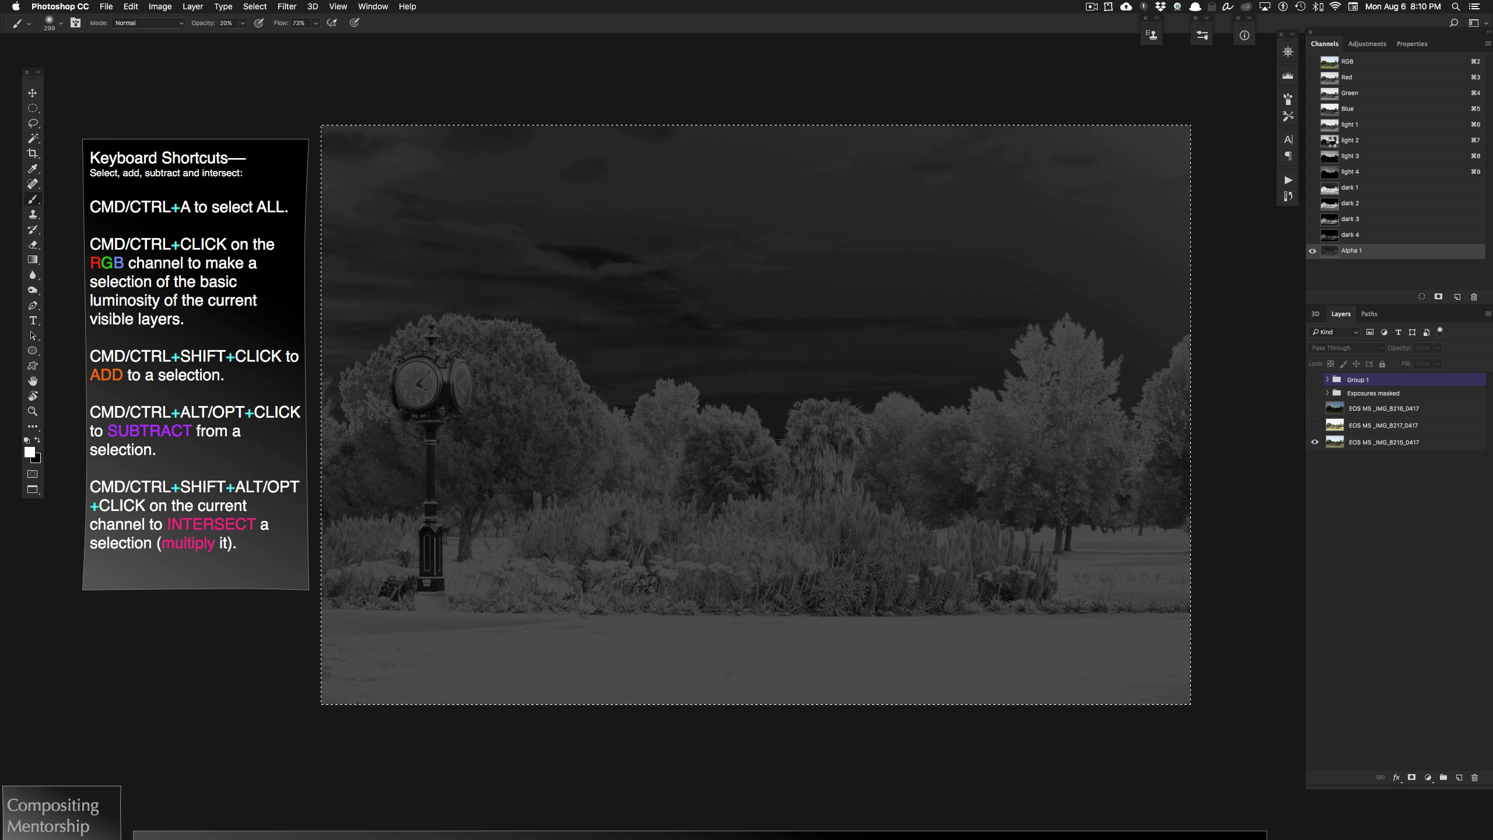
{"action": "left_click", "coordinate": [1334, 147], "text": "super"}
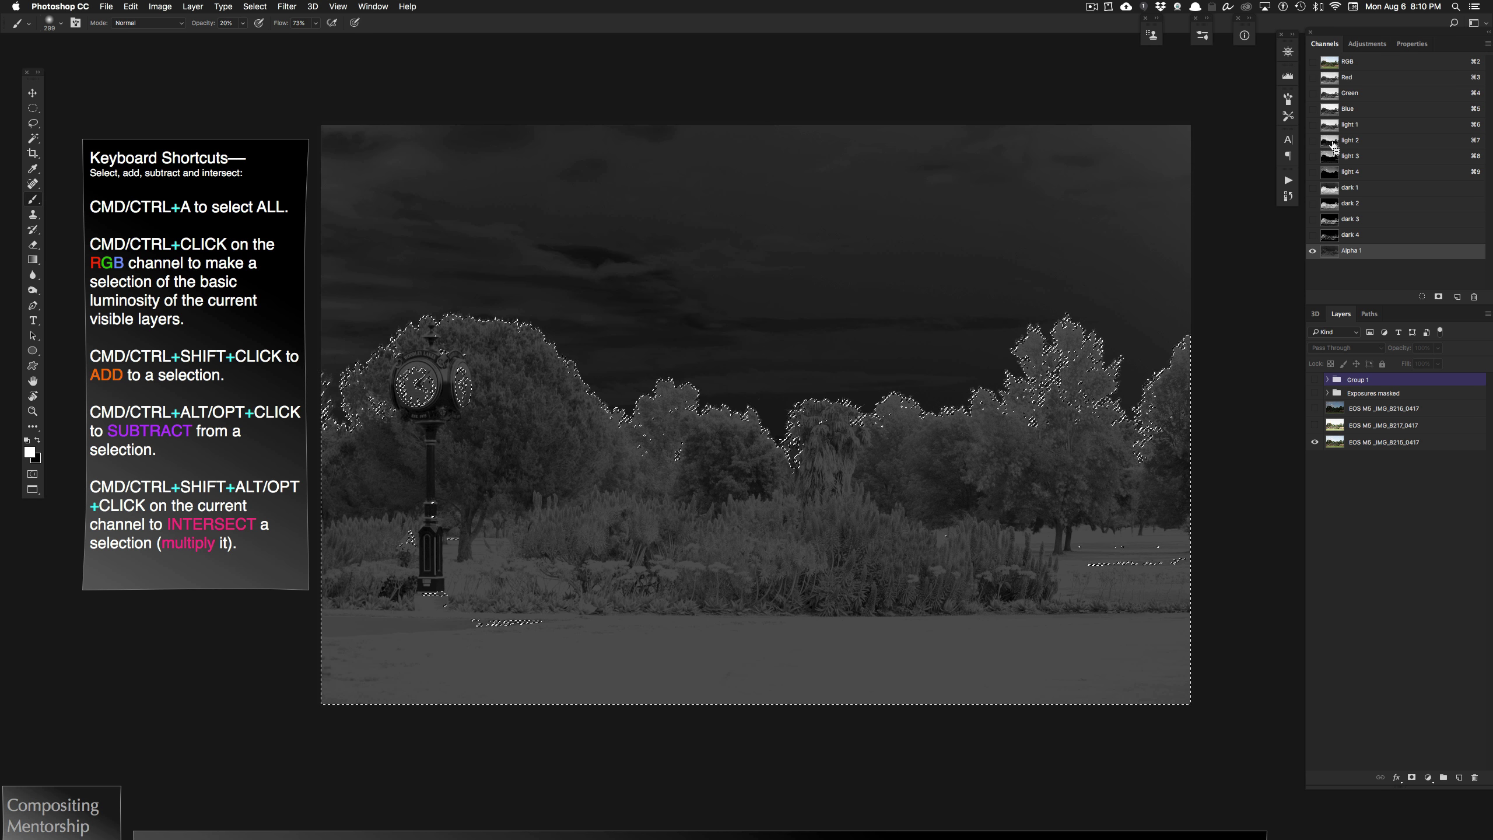
{"action": "left_click", "coordinate": [1330, 207], "text": "super"}
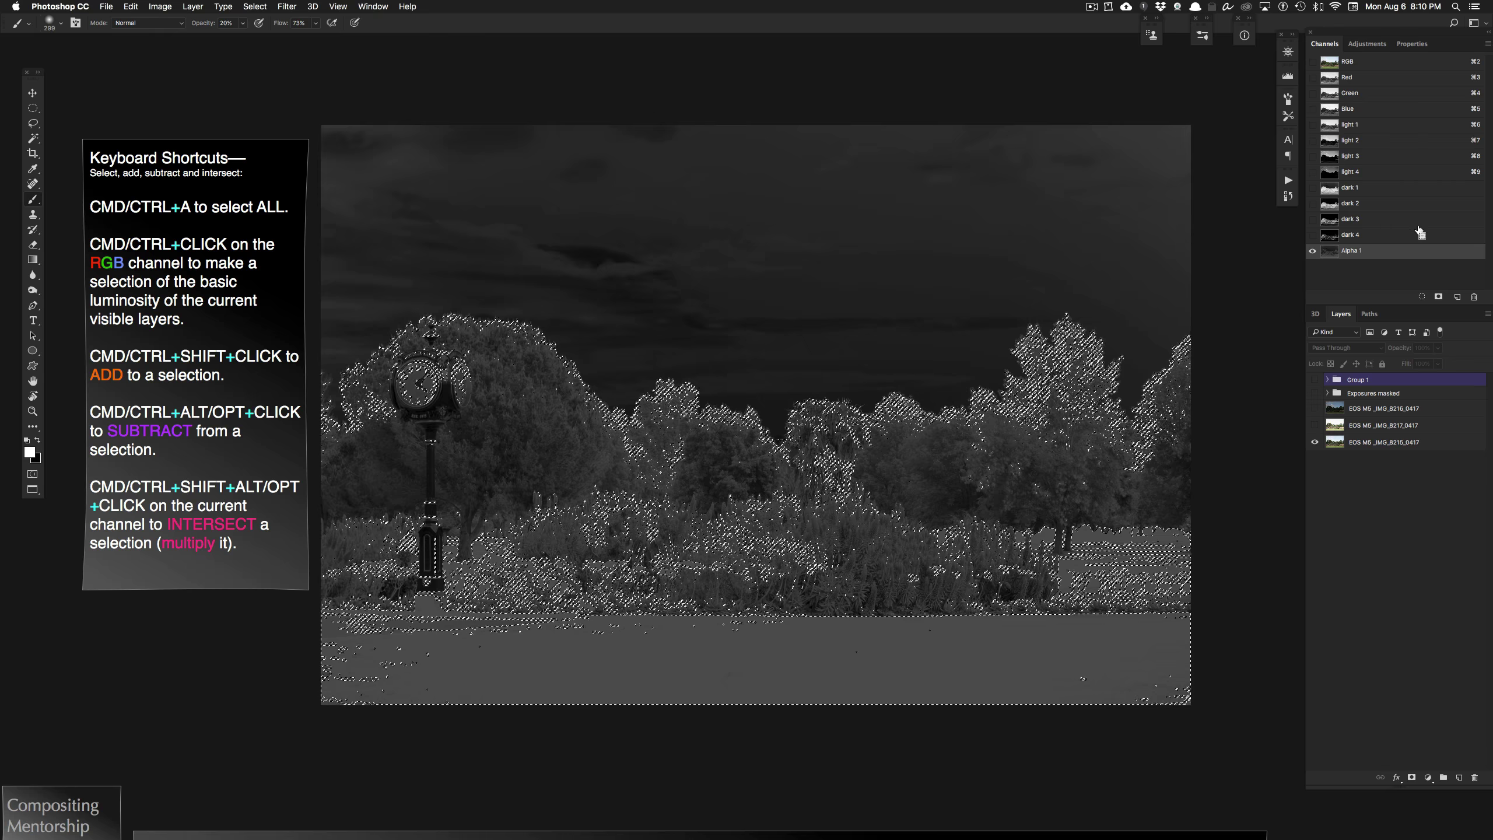
{"action": "left_click", "coordinate": [1439, 295]}
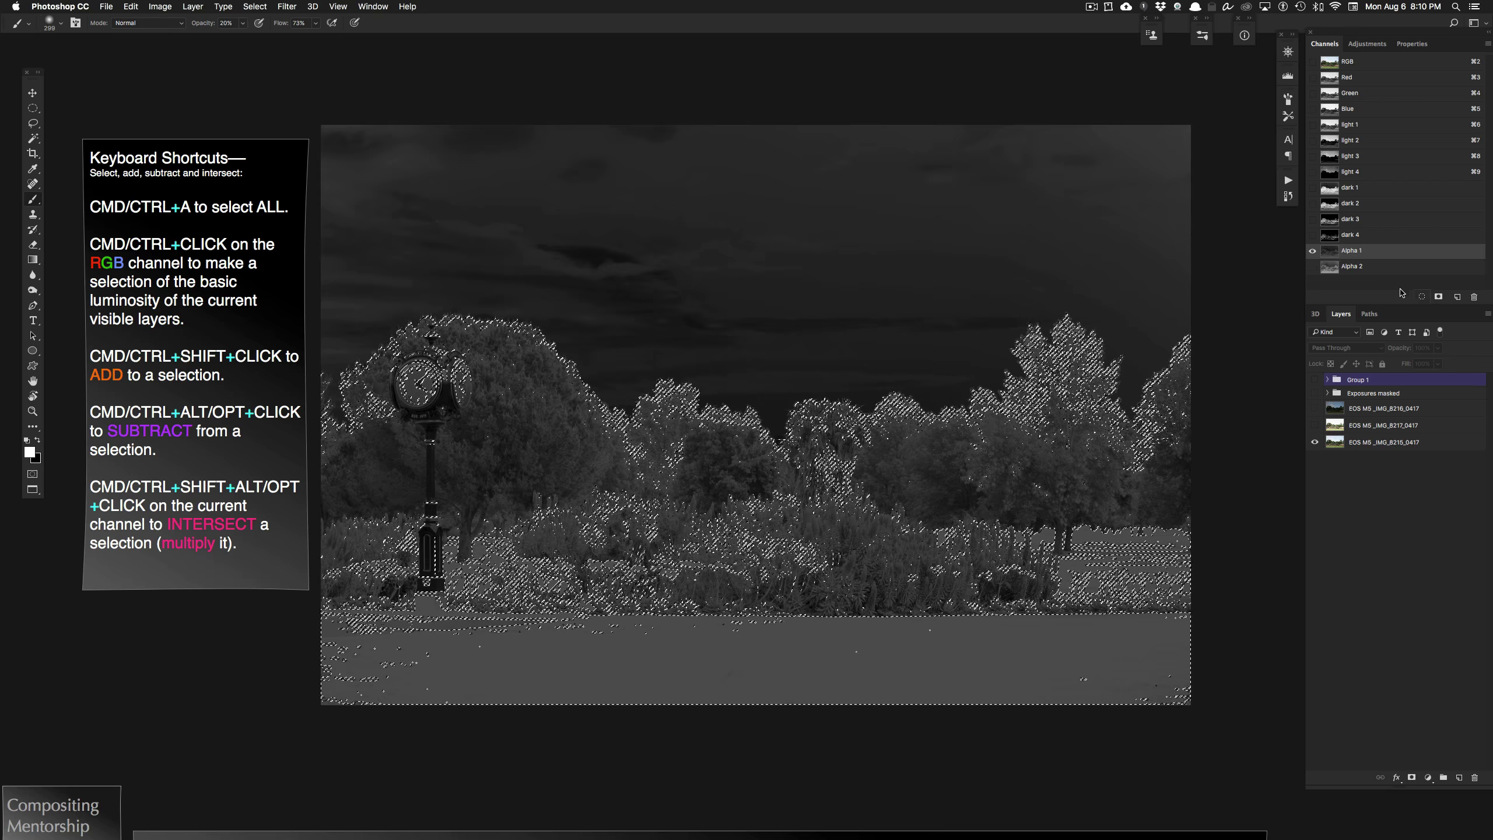
{"action": "left_click", "coordinate": [1338, 271]}
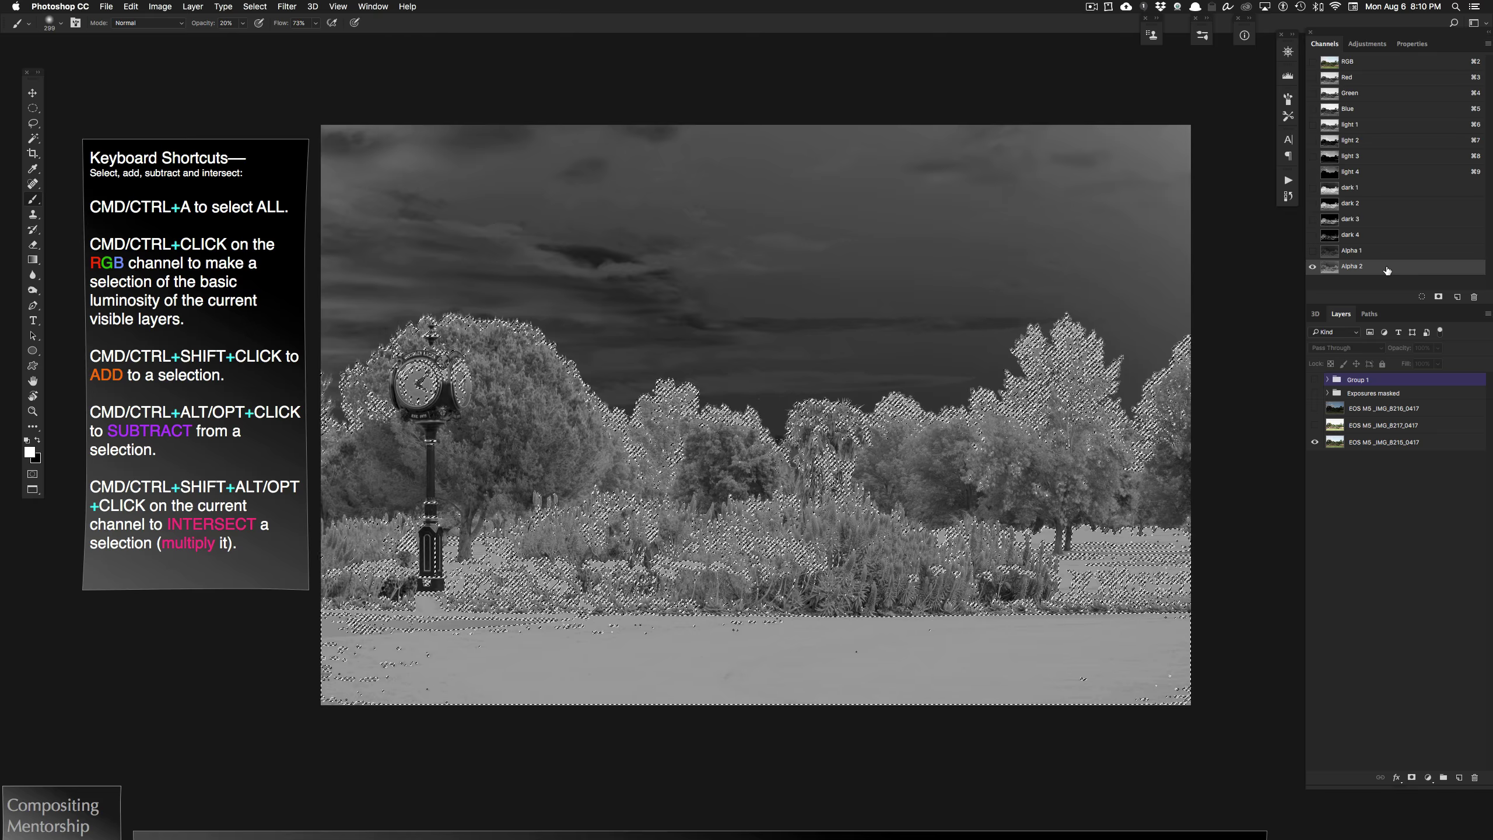
Subtract light 3 and dark 3 from a whole-canvas selection and save the result as an alpha channel
{"action": "left_click", "coordinate": [1330, 156], "text": "super"}
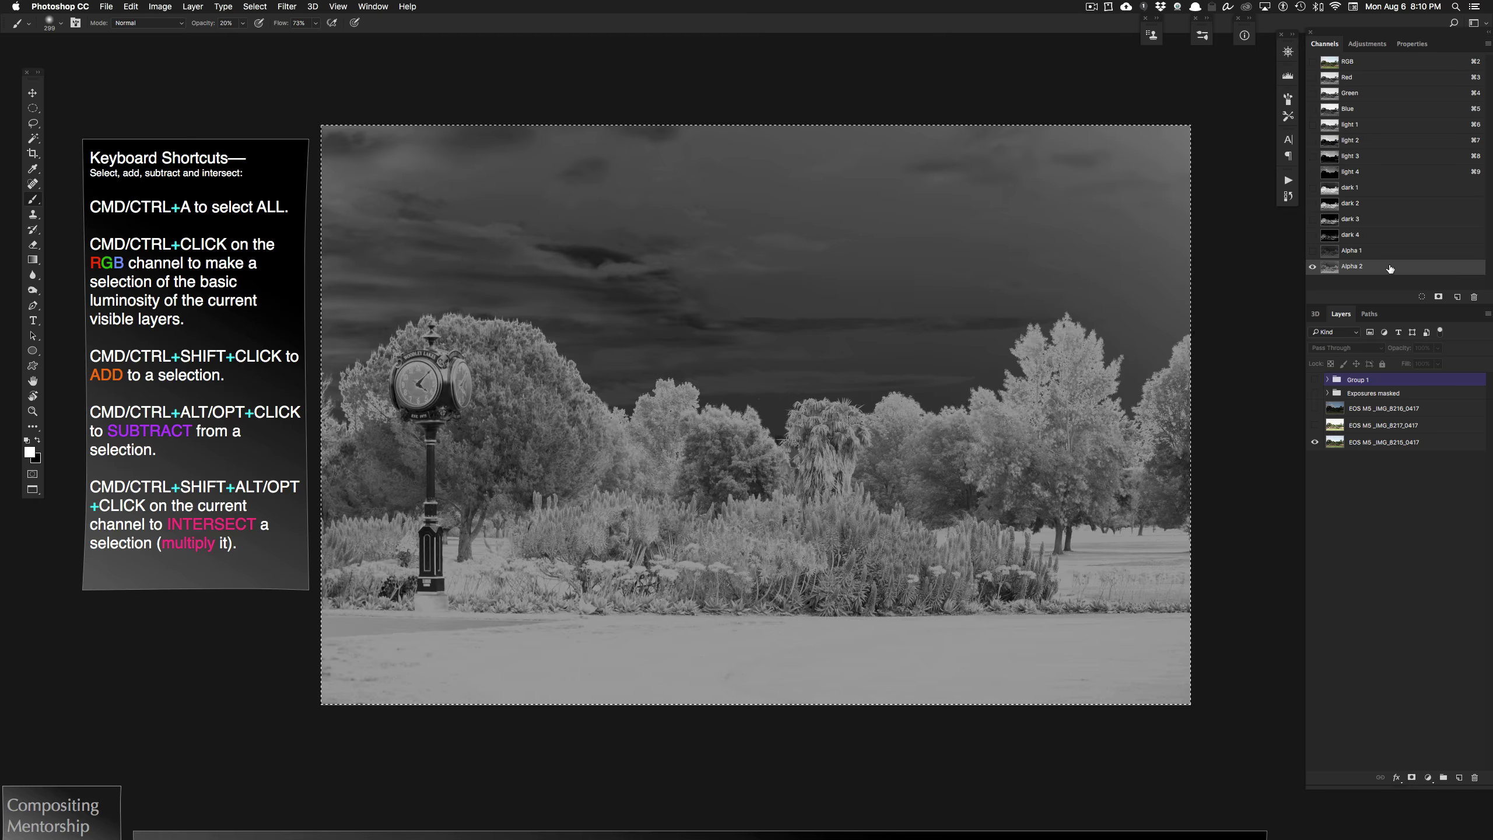
{"action": "left_click", "coordinate": [1330, 220], "text": "alt+super"}
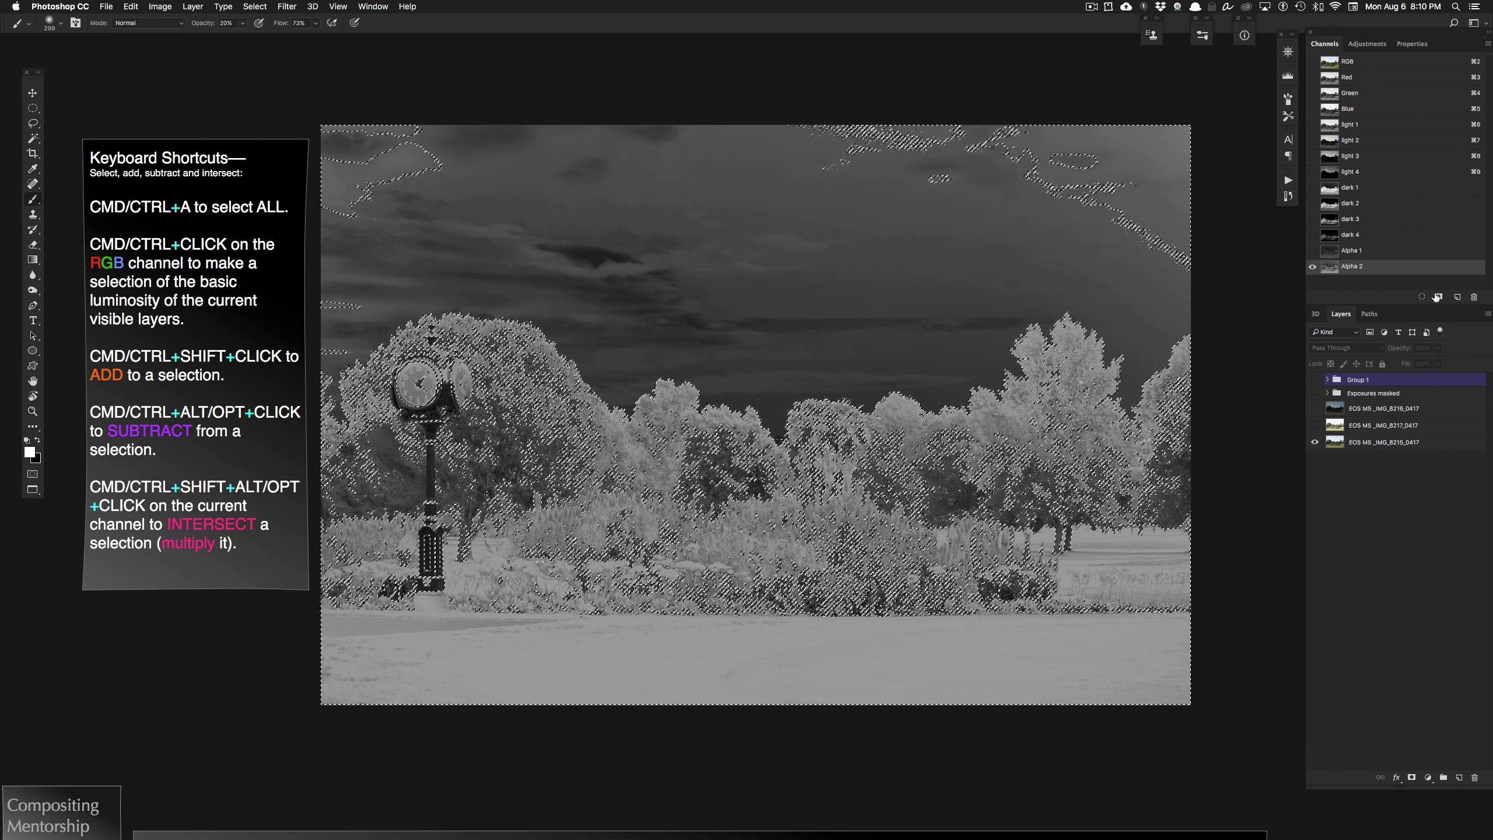
{"action": "left_click", "coordinate": [1438, 297]}
Subtract light 4 and dark 4 from a whole-canvas selection, save it as an alpha channel, then deselect and display that channel
{"action": "left_click", "coordinate": [1330, 235], "text": "super"}
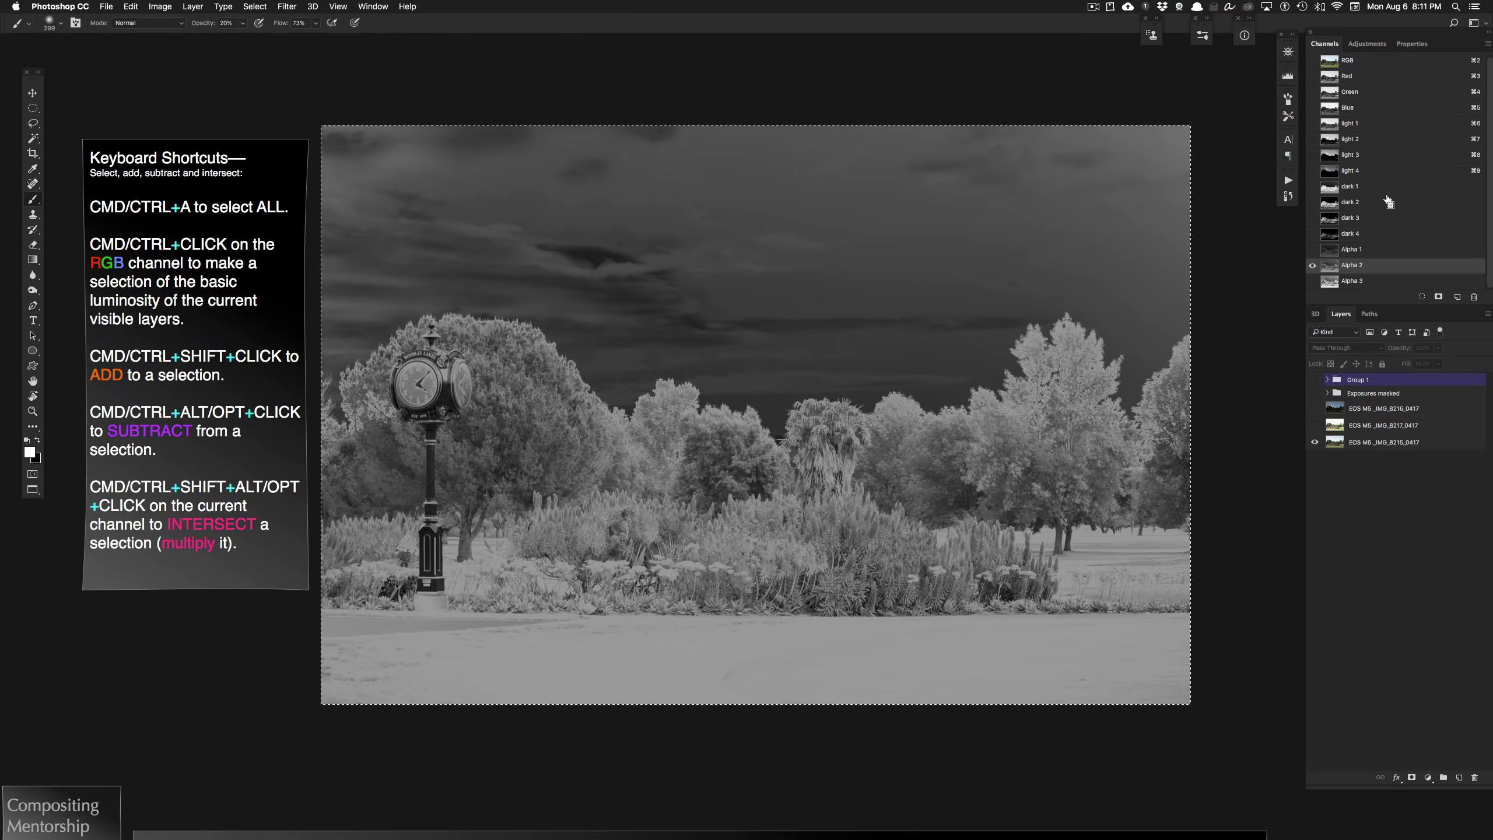
{"action": "left_click", "coordinate": [1439, 297]}
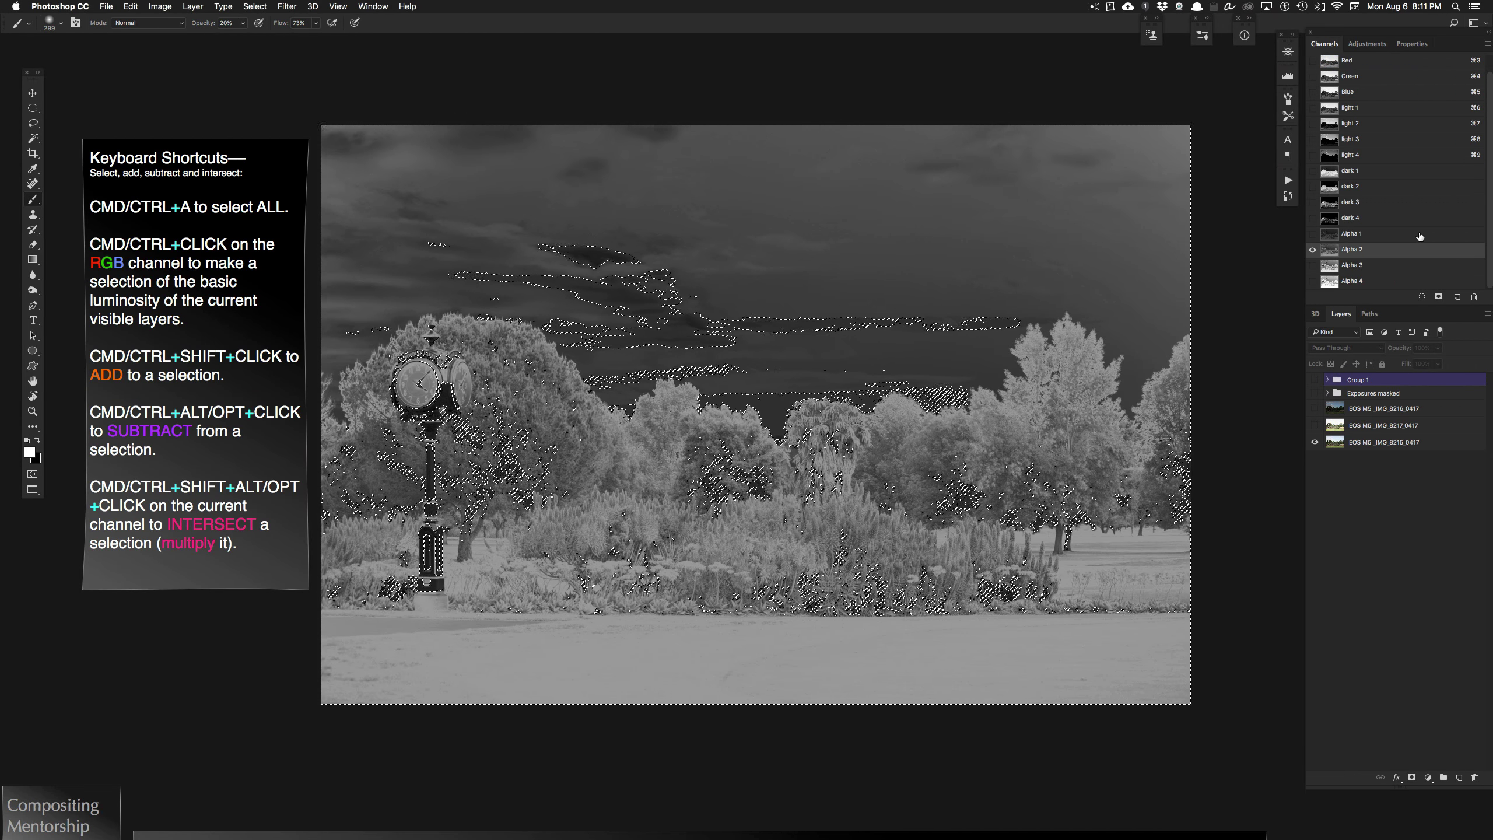
{"action": "key", "text": "super+d"}
{"action": "left_click", "coordinate": [1381, 282]}
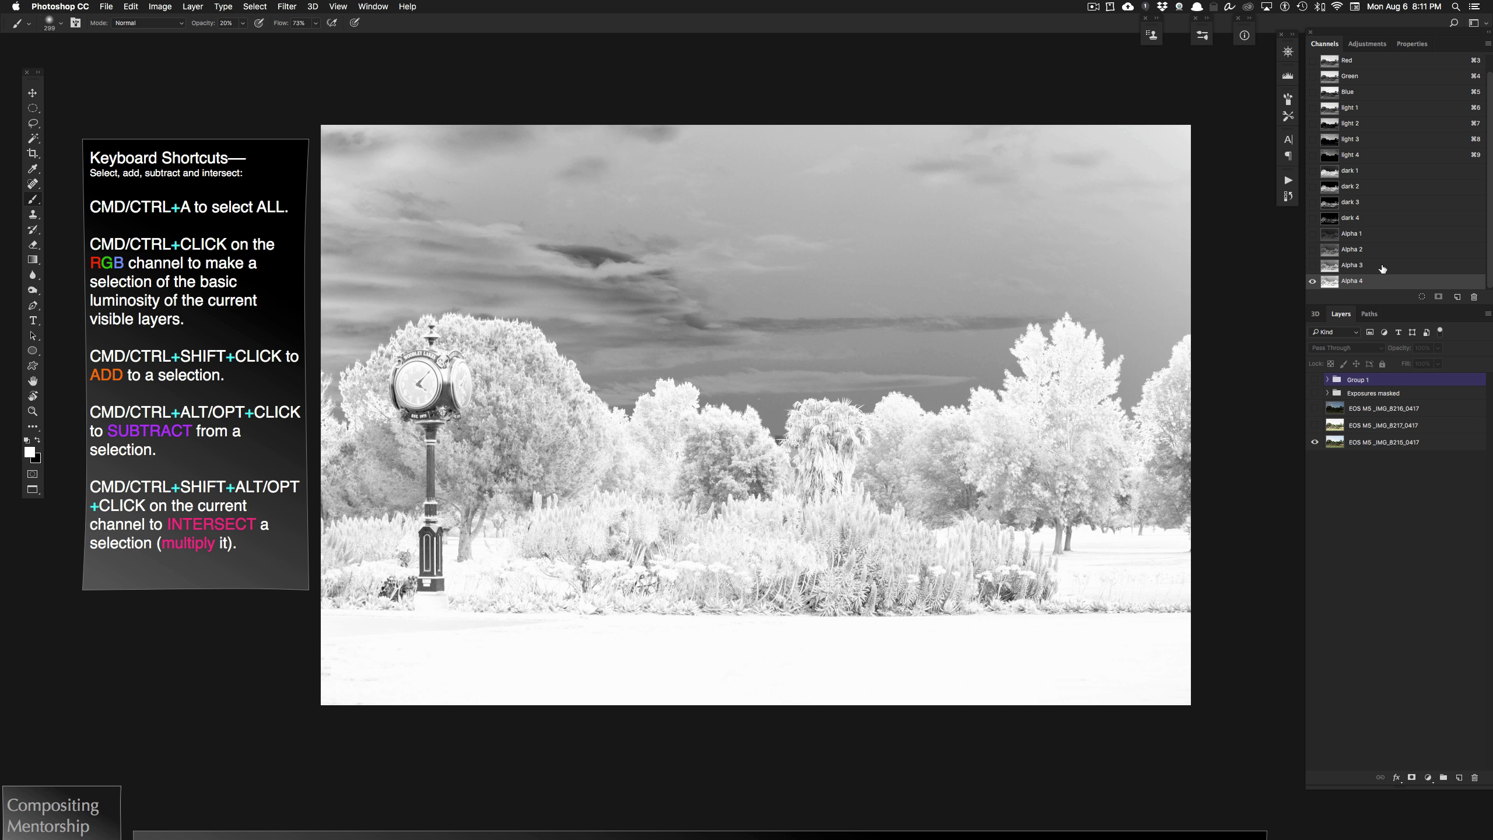
Compare the four midtone alpha channels by displaying each one, ending on Alpha 4
{"action": "left_click", "coordinate": [1382, 266]}
{"action": "left_click", "coordinate": [1381, 250]}
{"action": "left_click", "coordinate": [1379, 235]}
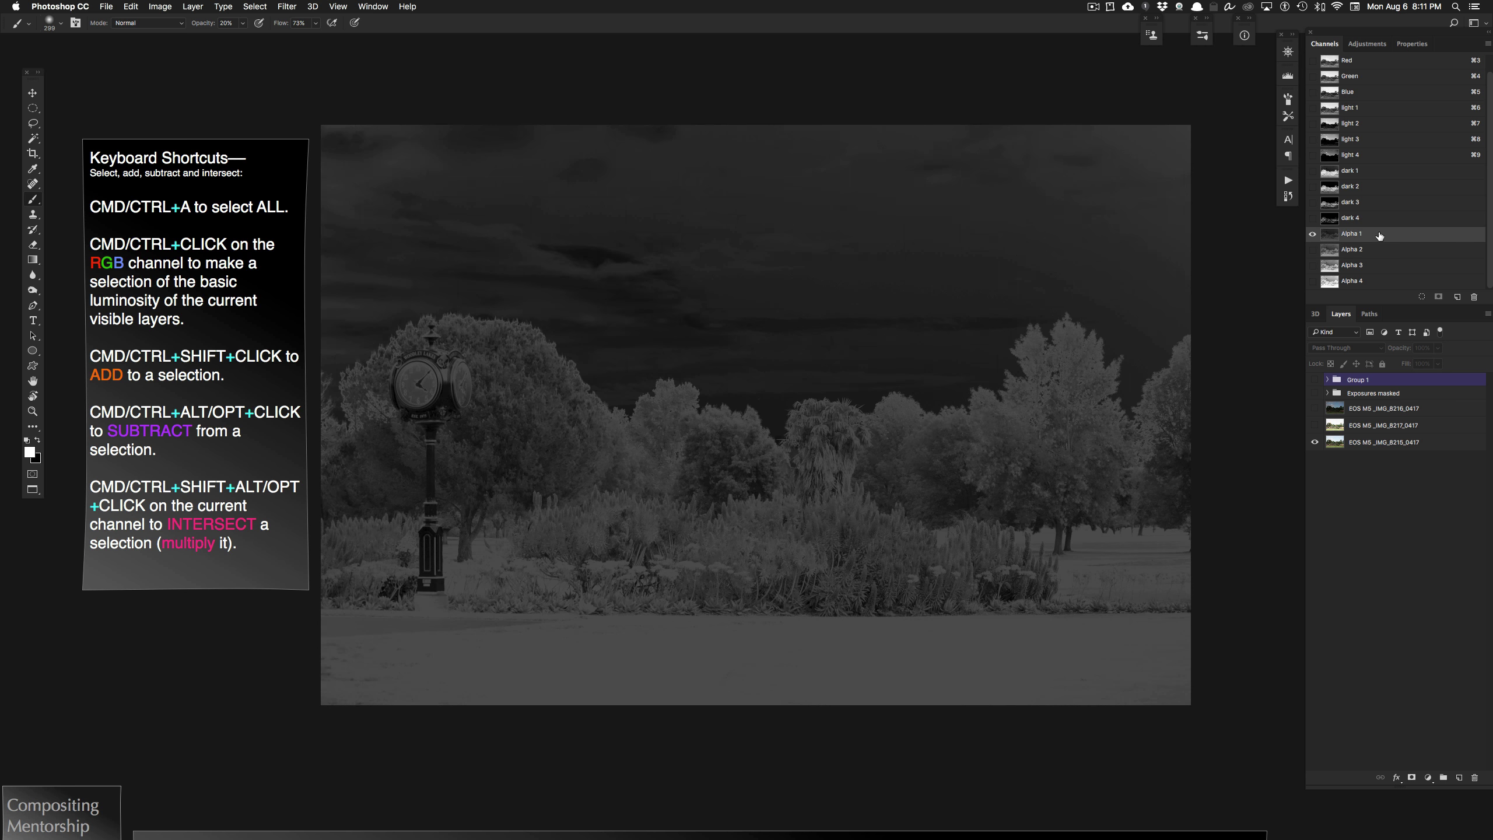
{"action": "left_click", "coordinate": [1377, 281]}
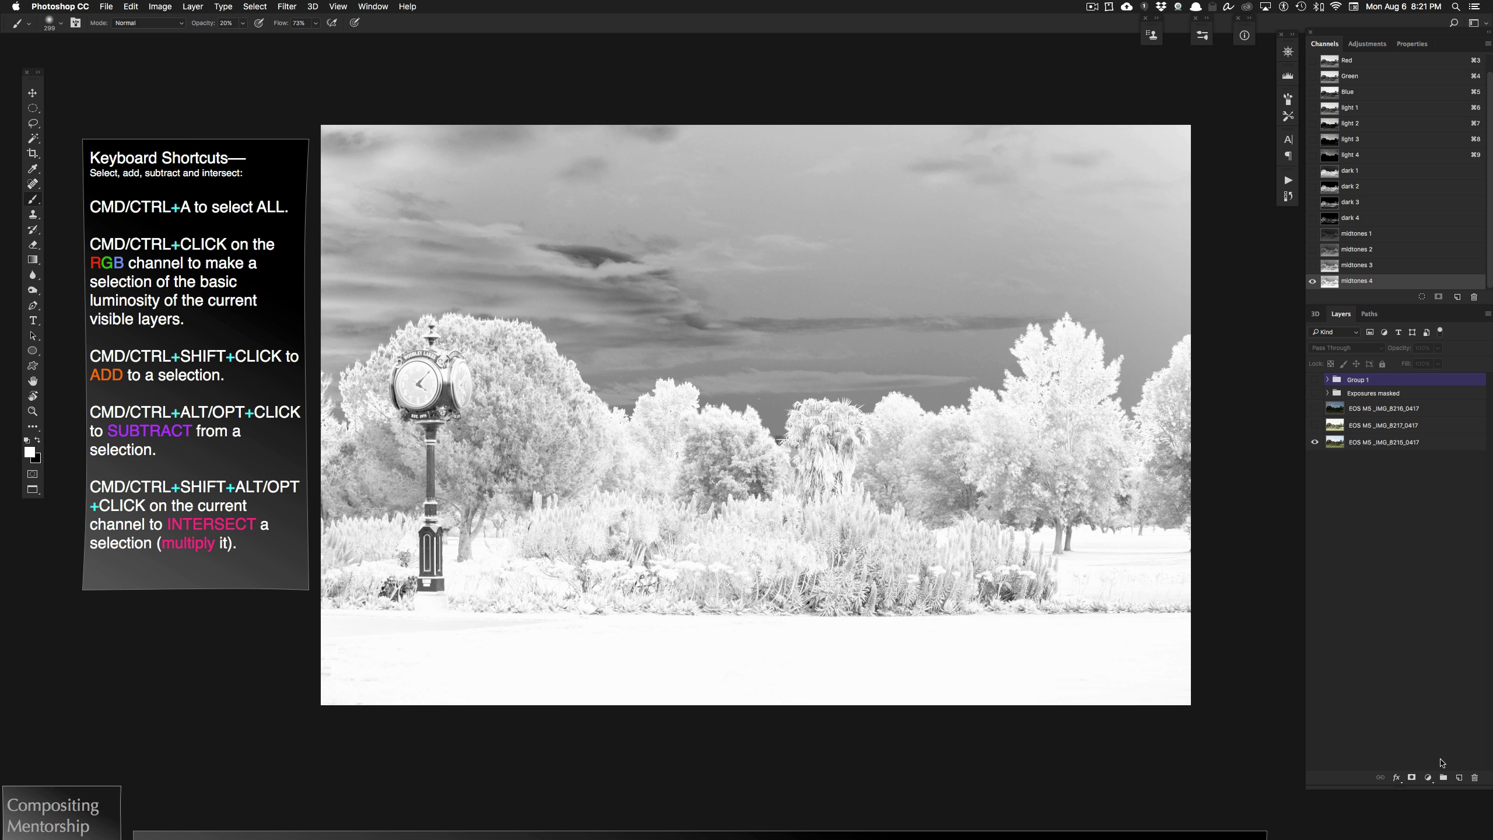
Add a gradient fill layer above Group 1 using the Black, White preset, linear style at 90°
{"action": "left_click", "coordinate": [1428, 778]}
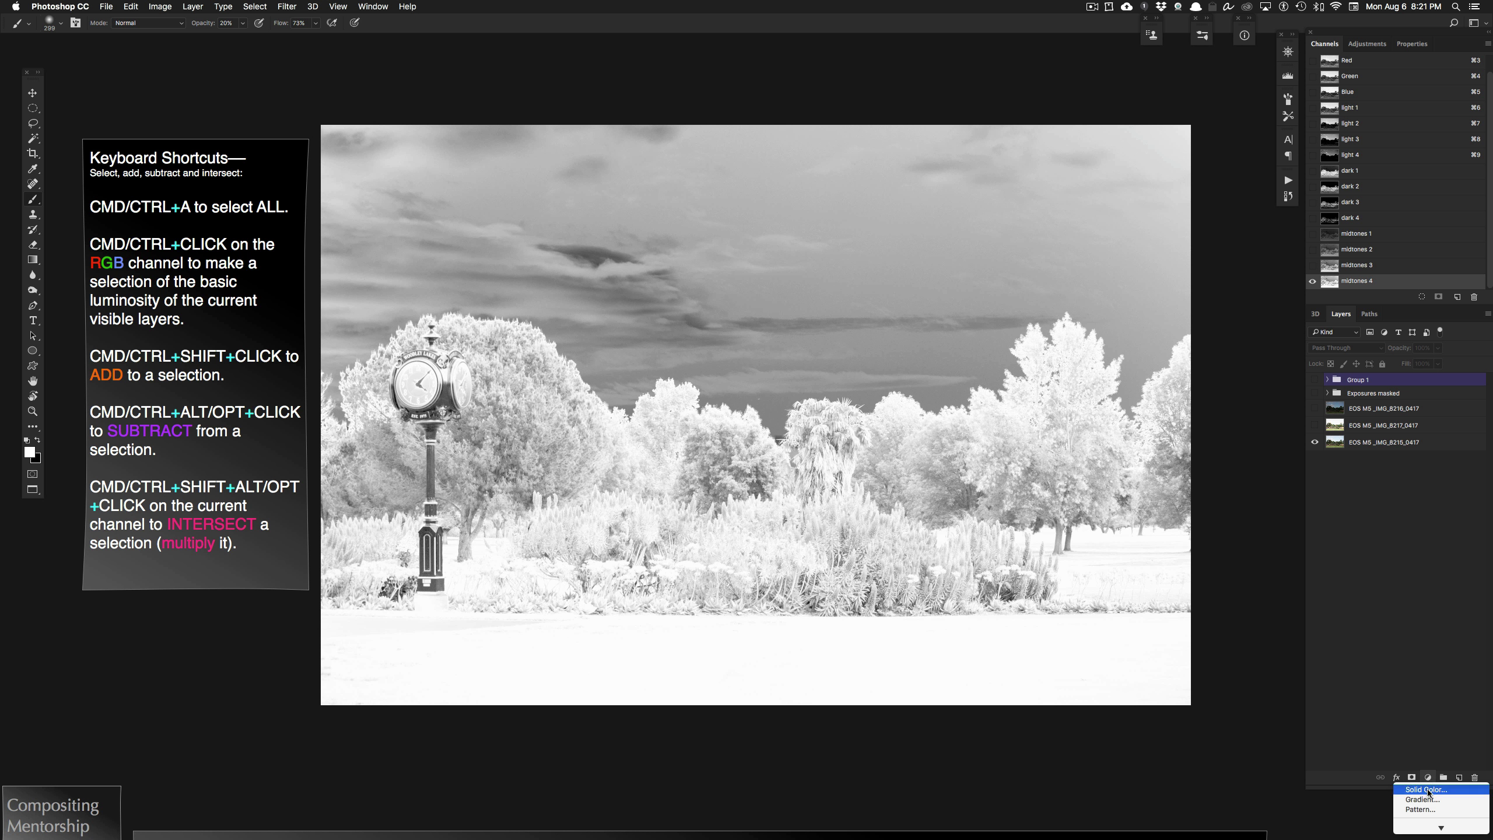
{"action": "left_click", "coordinate": [1429, 800]}
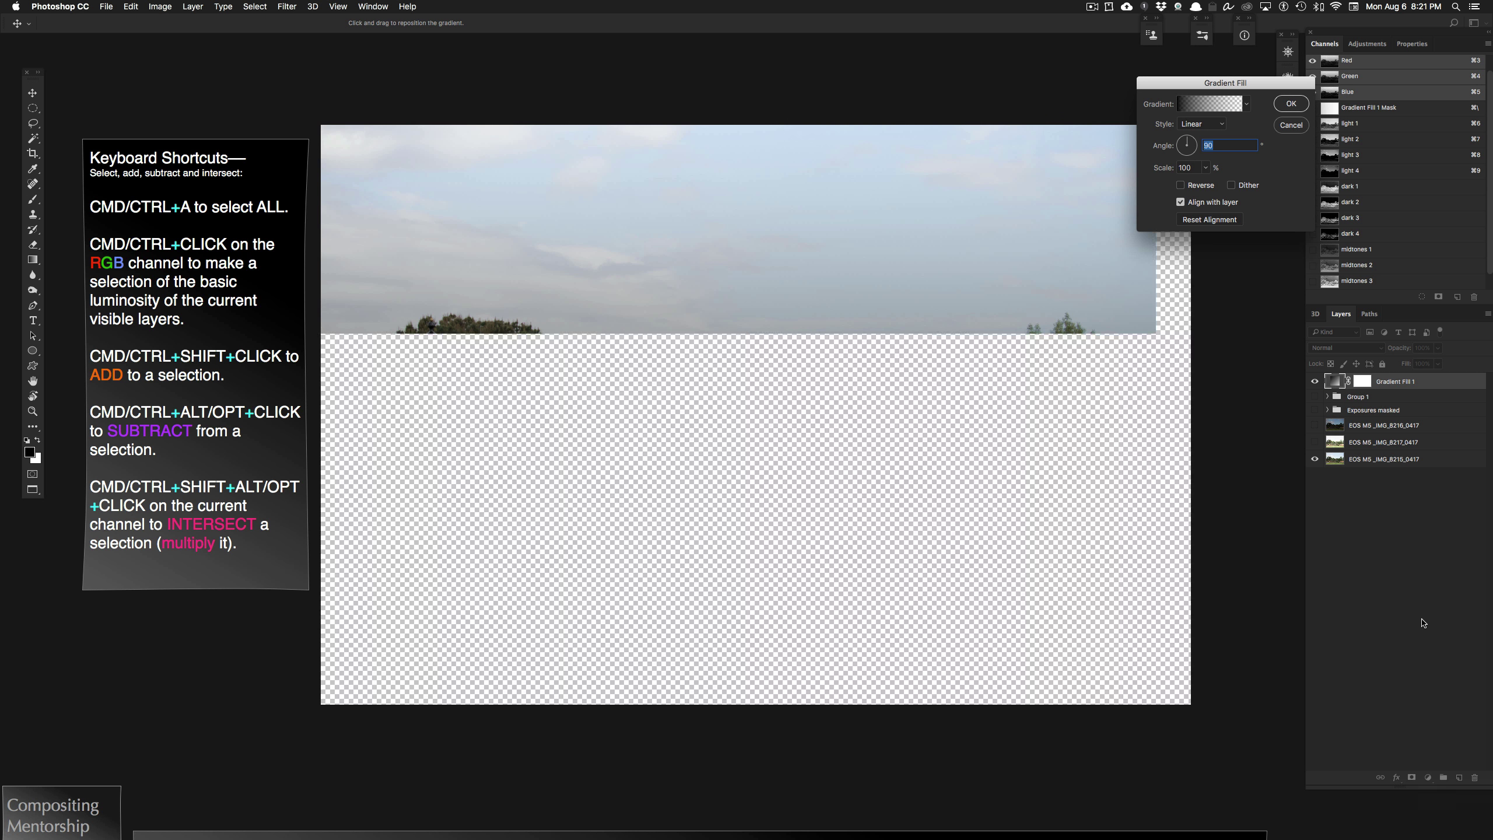
{"action": "left_click", "coordinate": [1206, 104]}
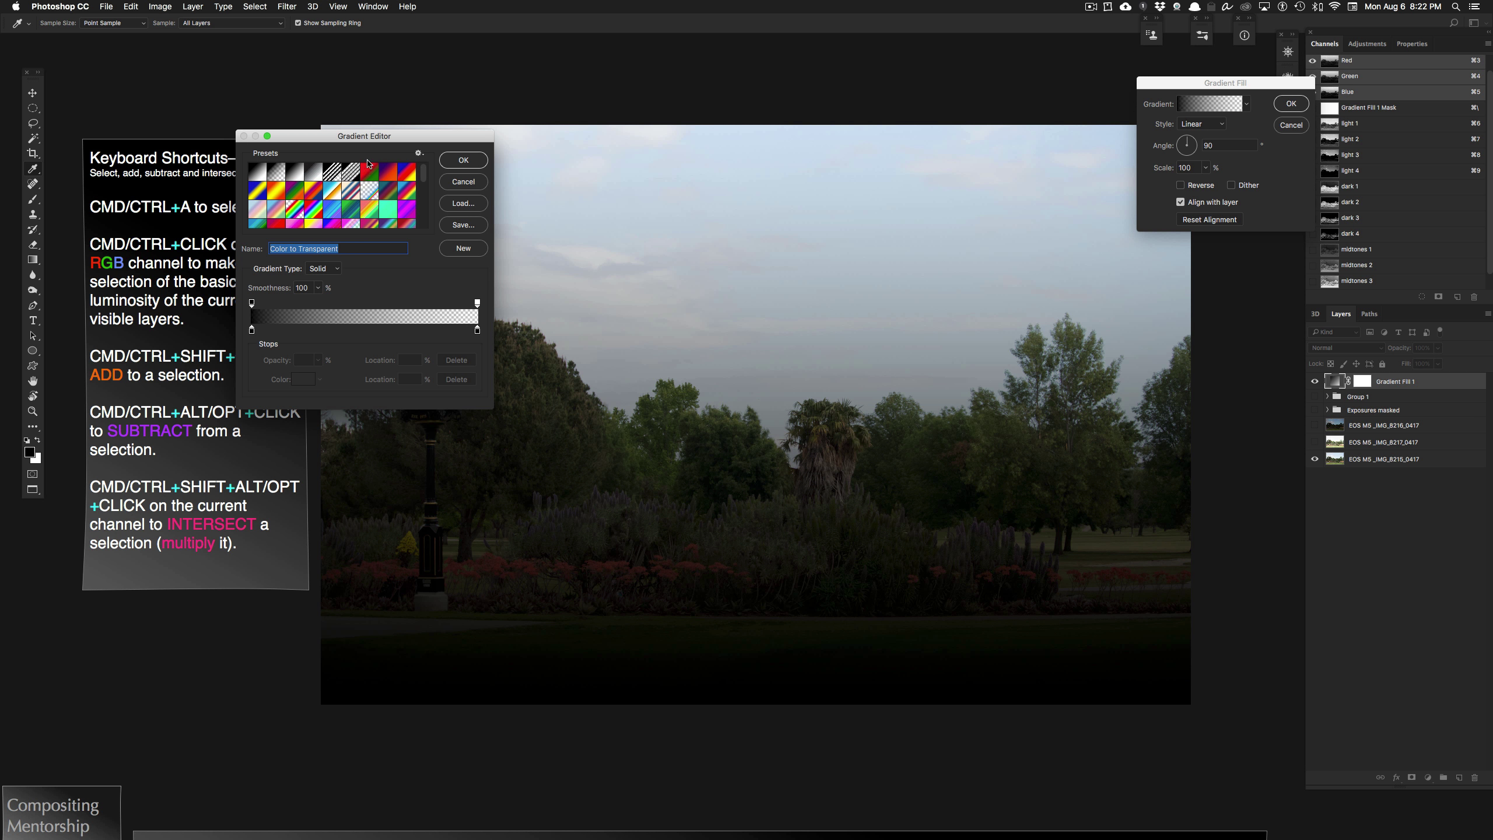
{"action": "left_click", "coordinate": [295, 172]}
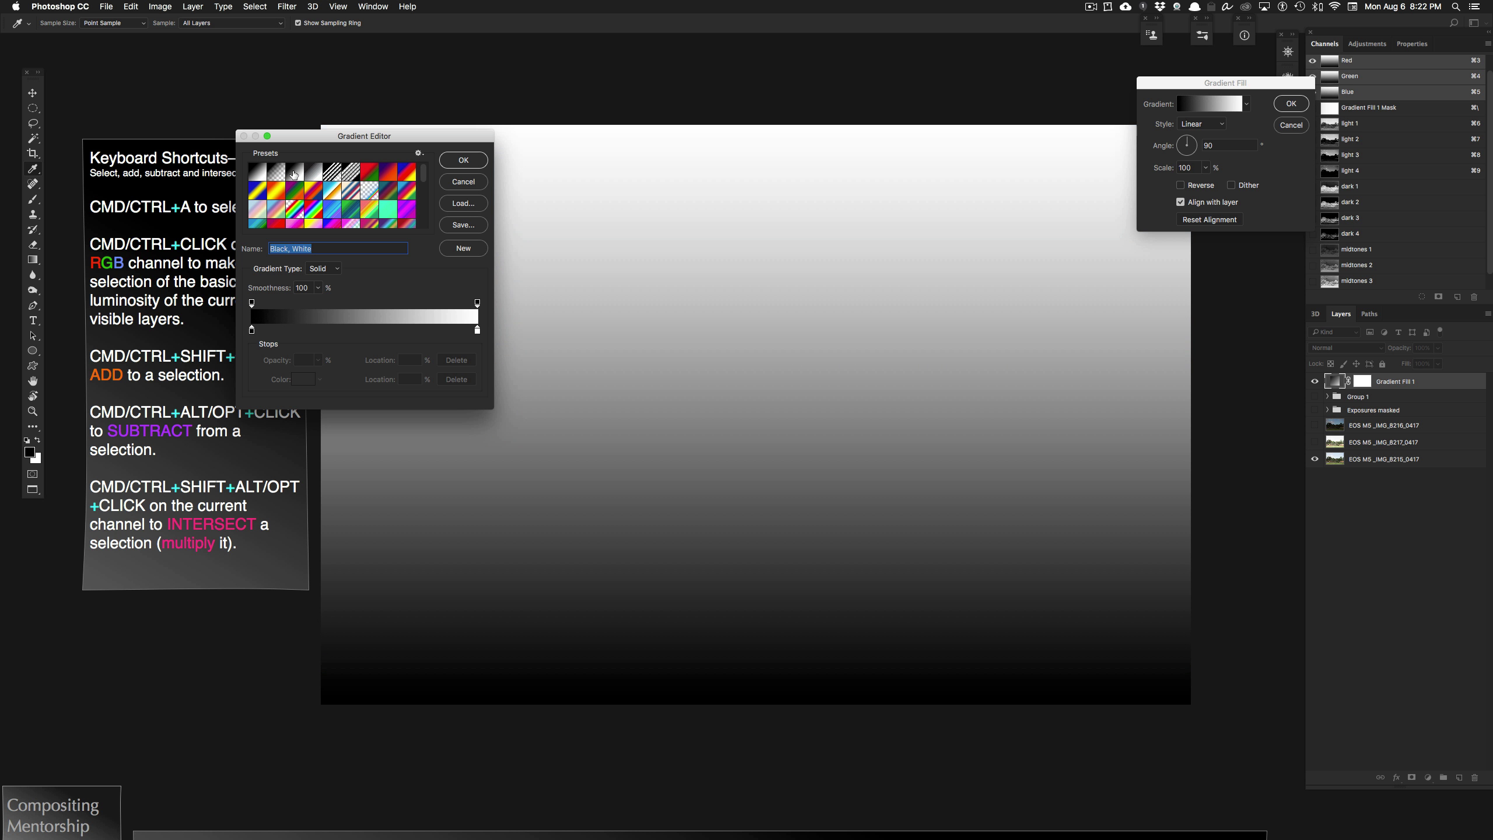
{"action": "left_click", "coordinate": [464, 160]}
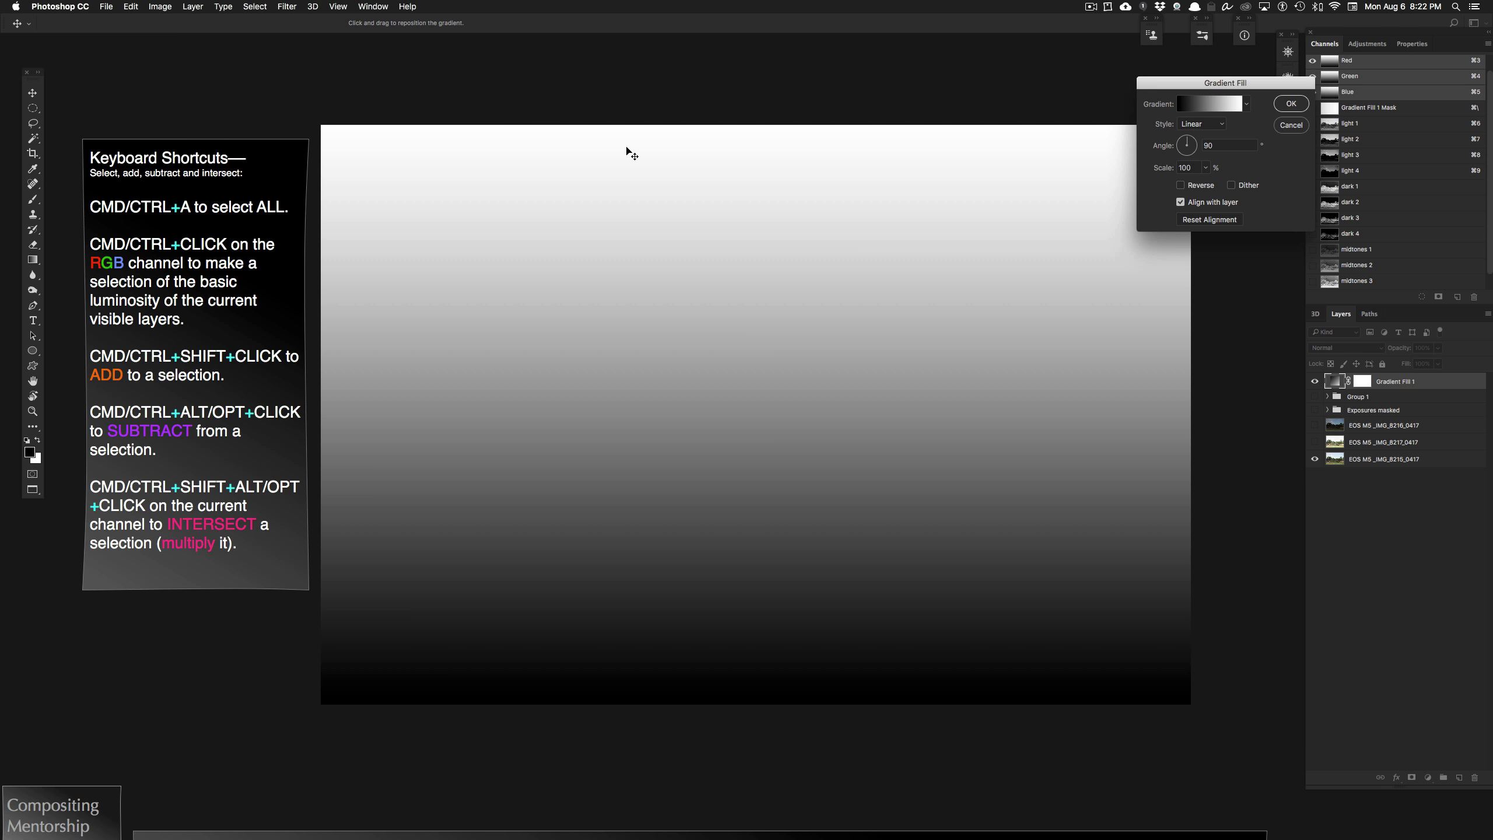
{"action": "left_click", "coordinate": [1292, 105]}
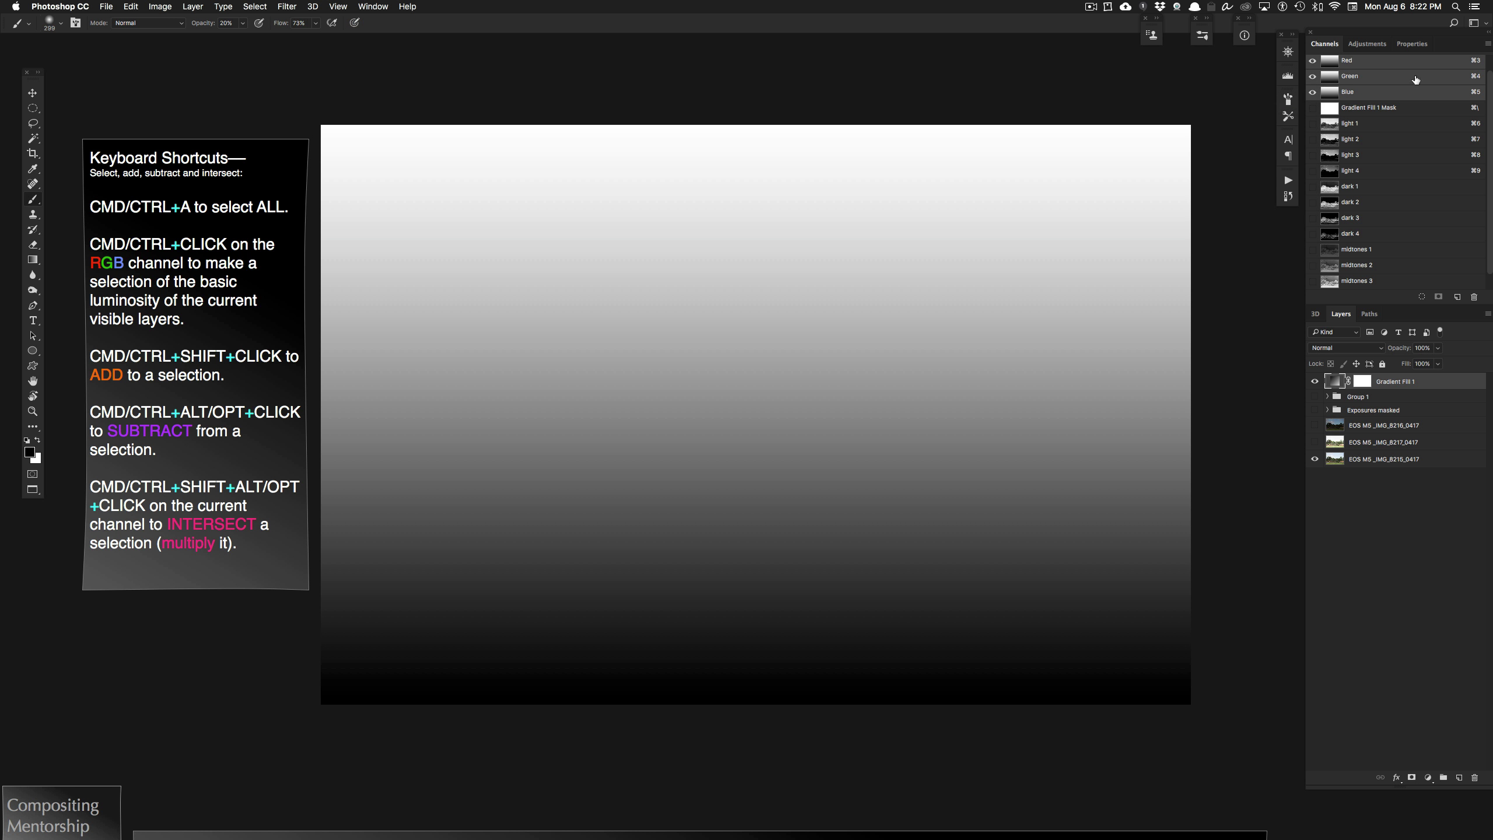
Load the gradient's RGB luminosity as a selection, save it as an alpha channel, display that channel, and deselect
{"action": "scroll", "coordinate": [1417, 164], "scroll_direction": "up", "scroll_amount": 1}
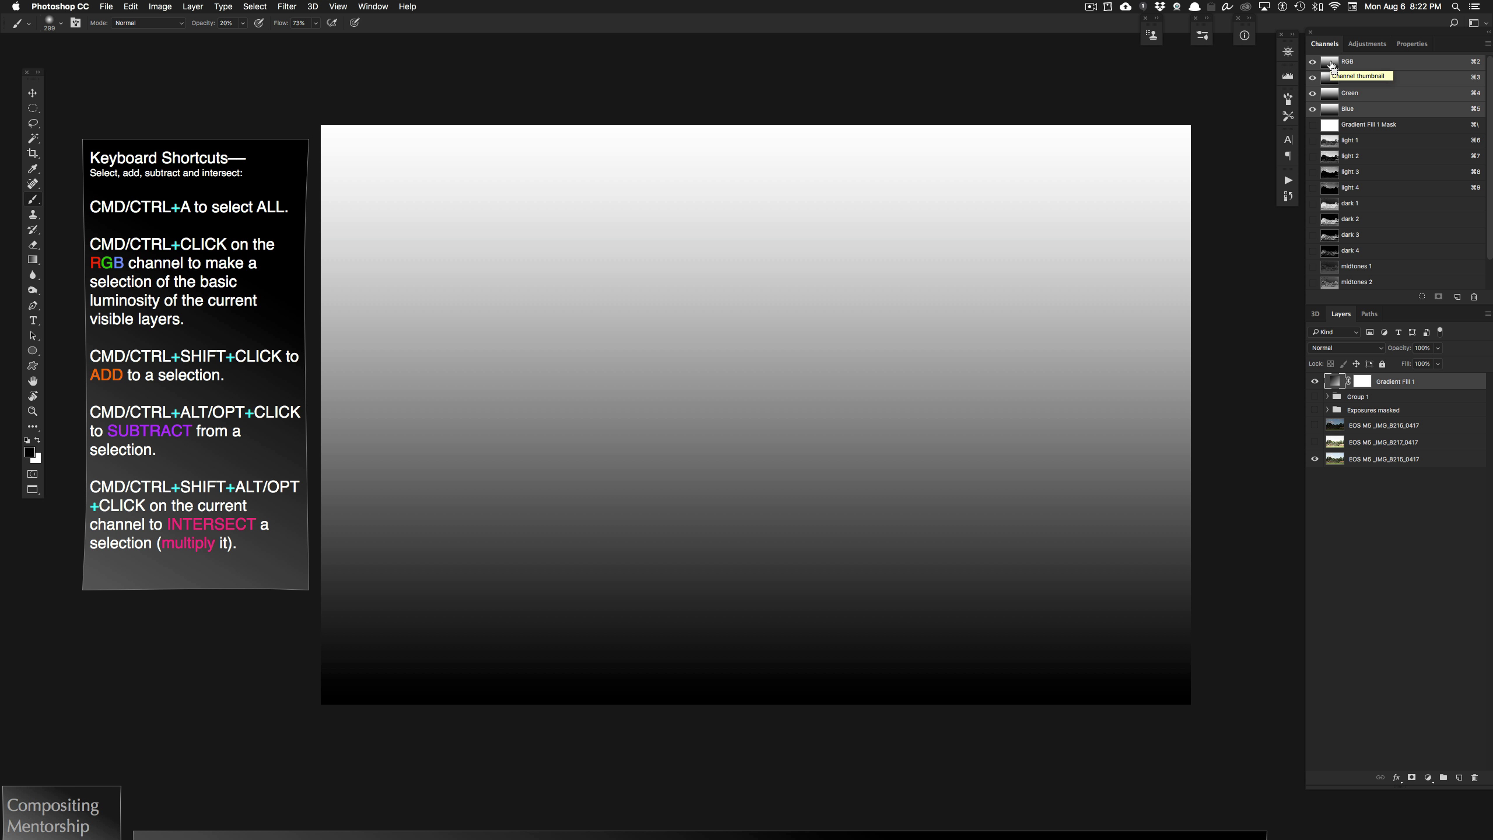
{"action": "left_click", "coordinate": [1439, 296]}
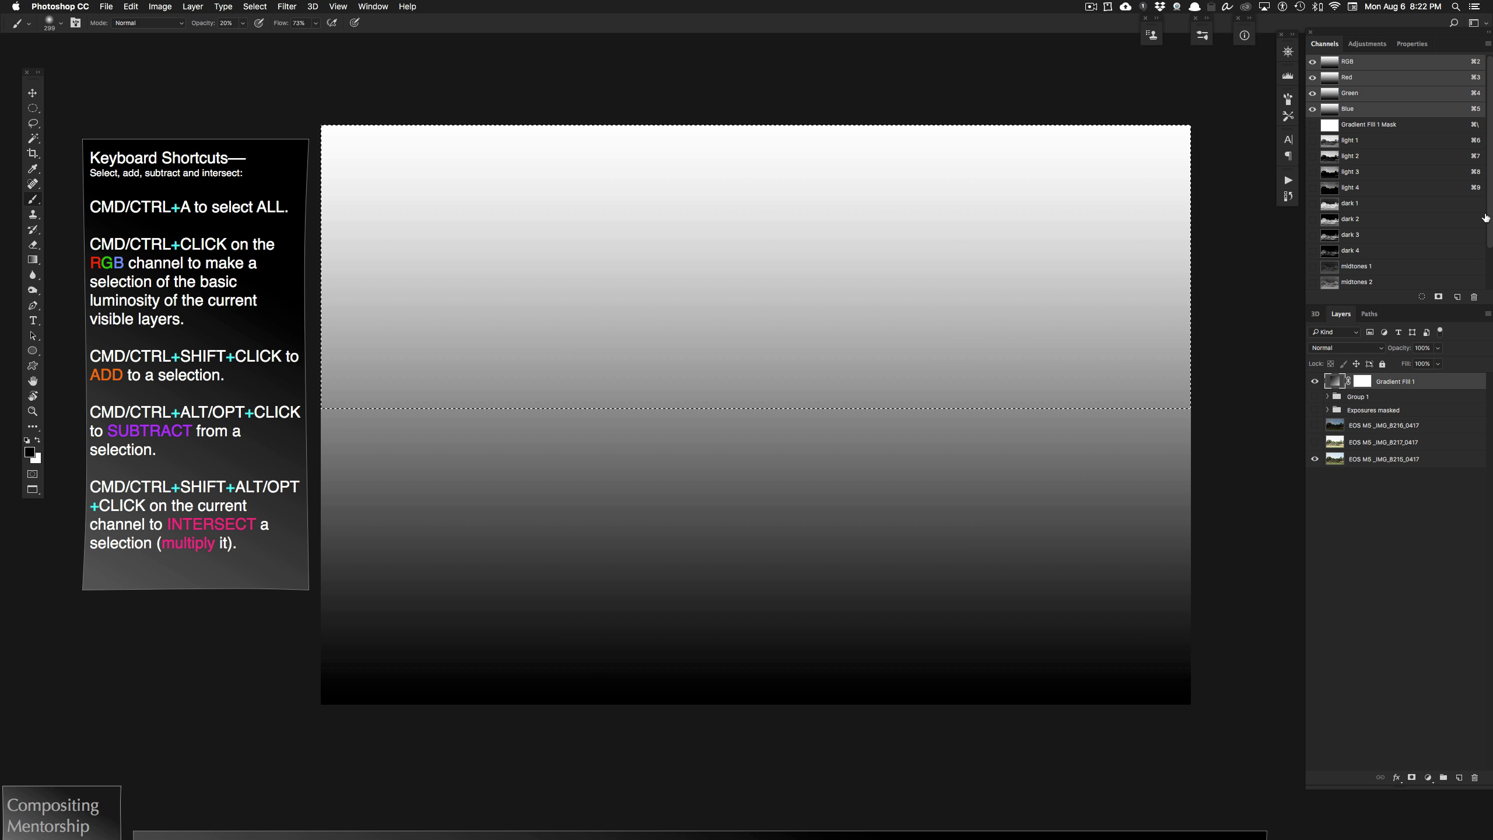
{"action": "scroll", "coordinate": [1491, 254], "scroll_direction": "down", "scroll_amount": 2}
{"action": "left_click", "coordinate": [1438, 296]}
{"action": "left_click", "coordinate": [1349, 281]}
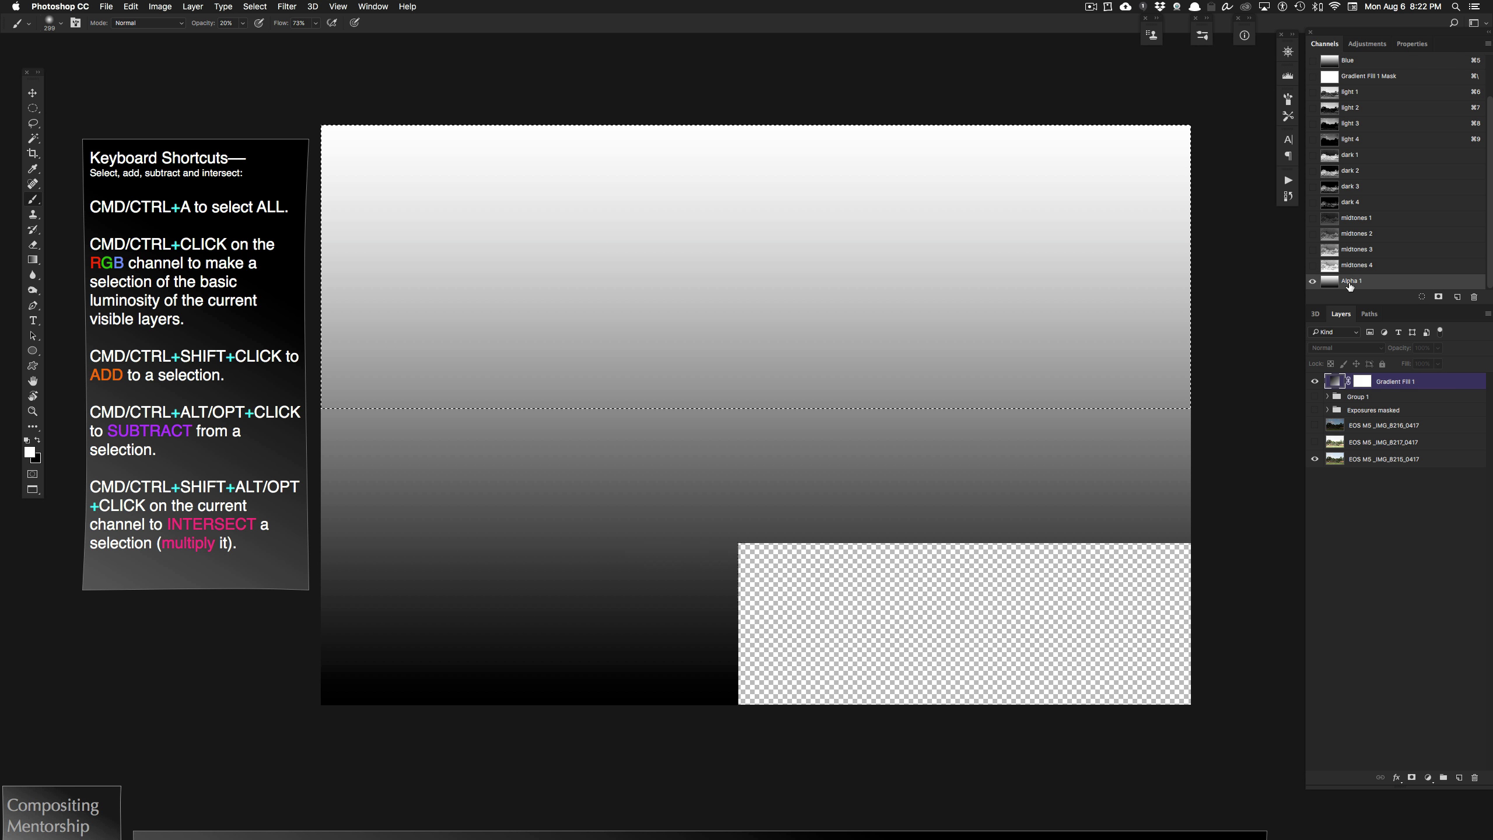
{"action": "key", "text": "super+d"}
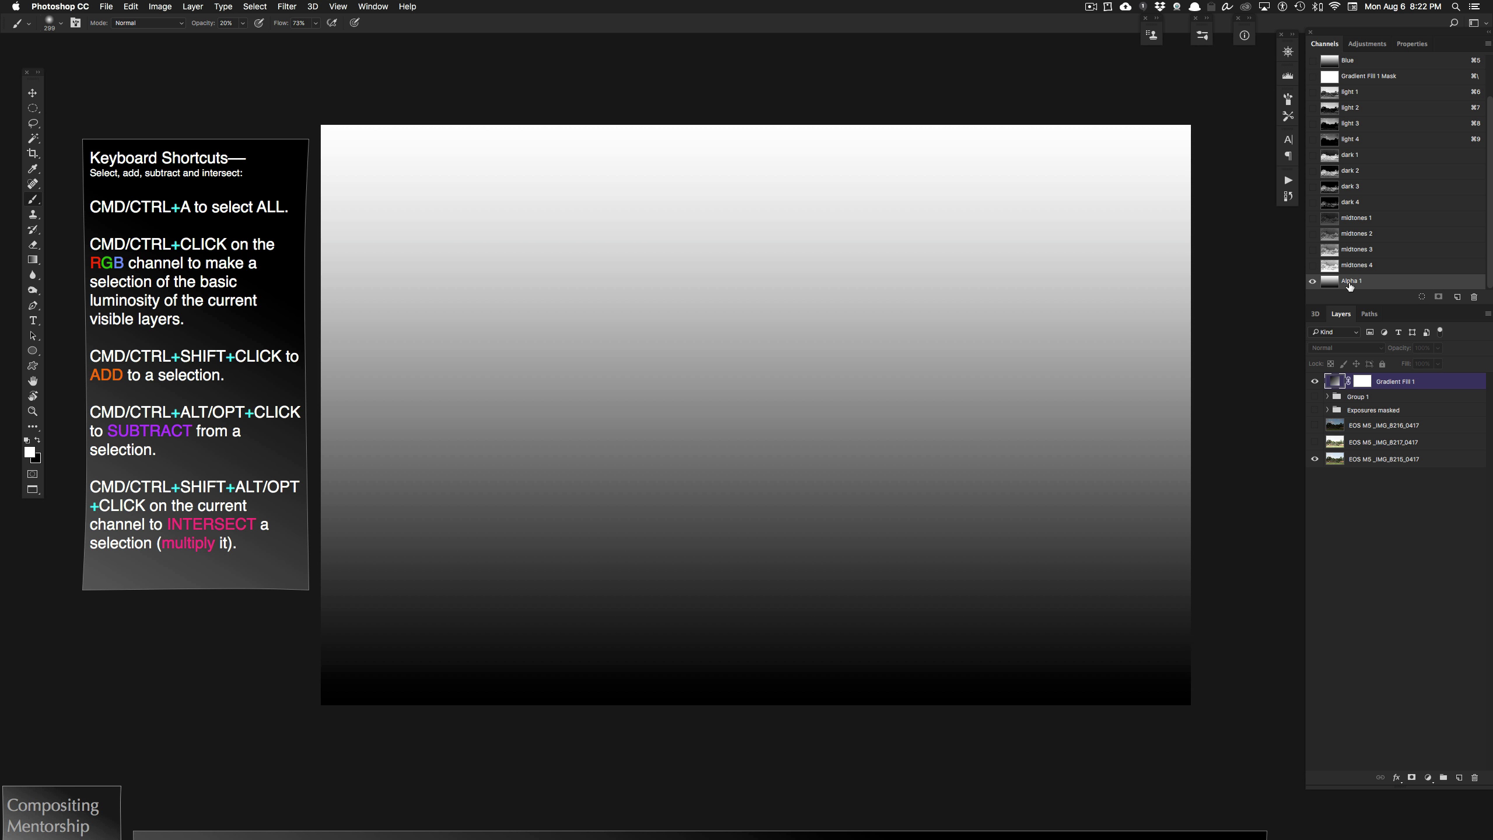
Duplicate the gradient's Alpha 1 channel, invert the copy, and compare it with the original
{"action": "left_click_drag", "start_coordinate": [1349, 285], "coordinate": [1460, 299]}
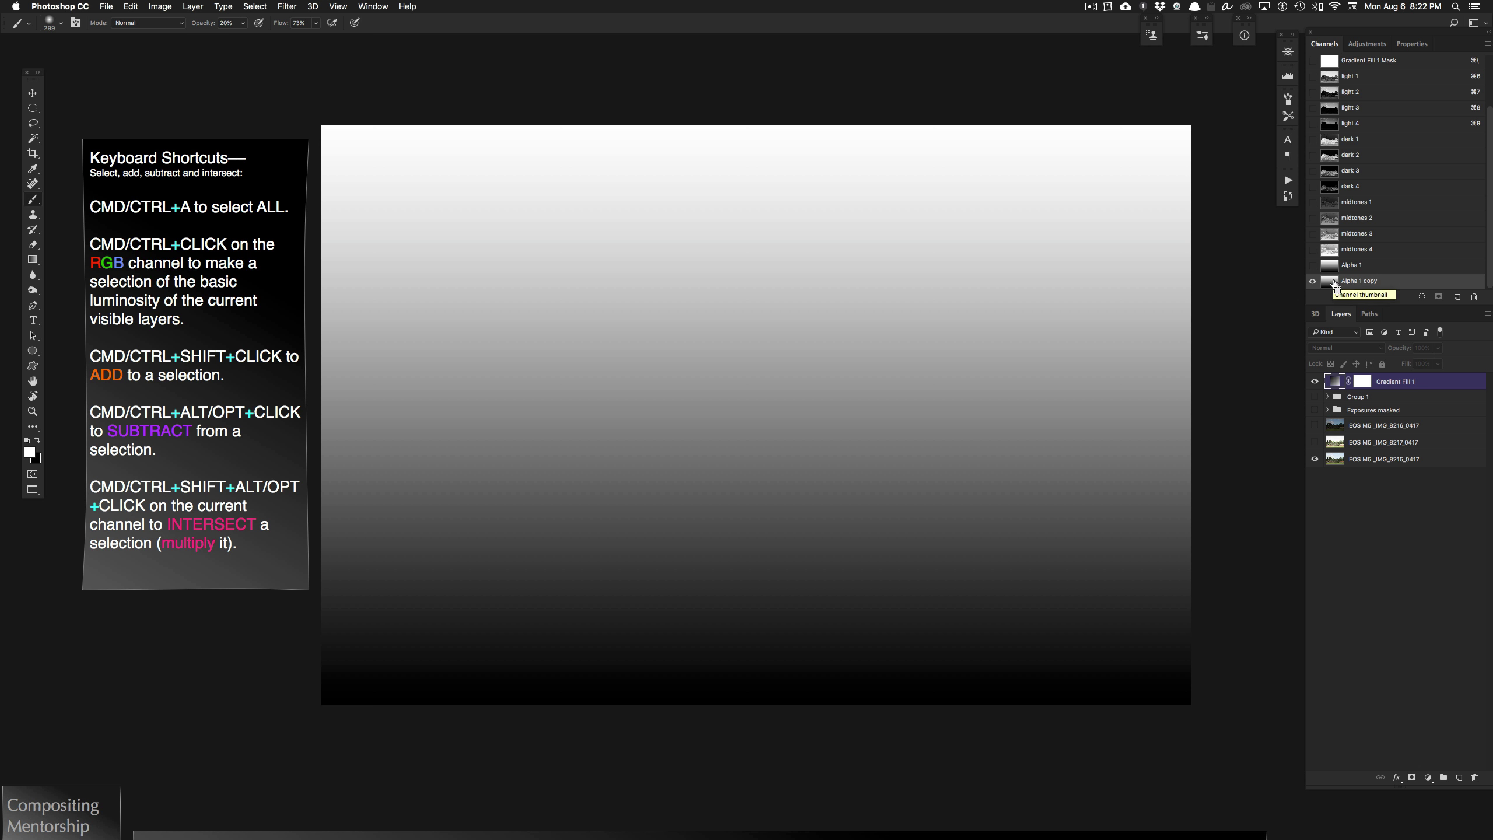
{"action": "key", "text": "super+i"}
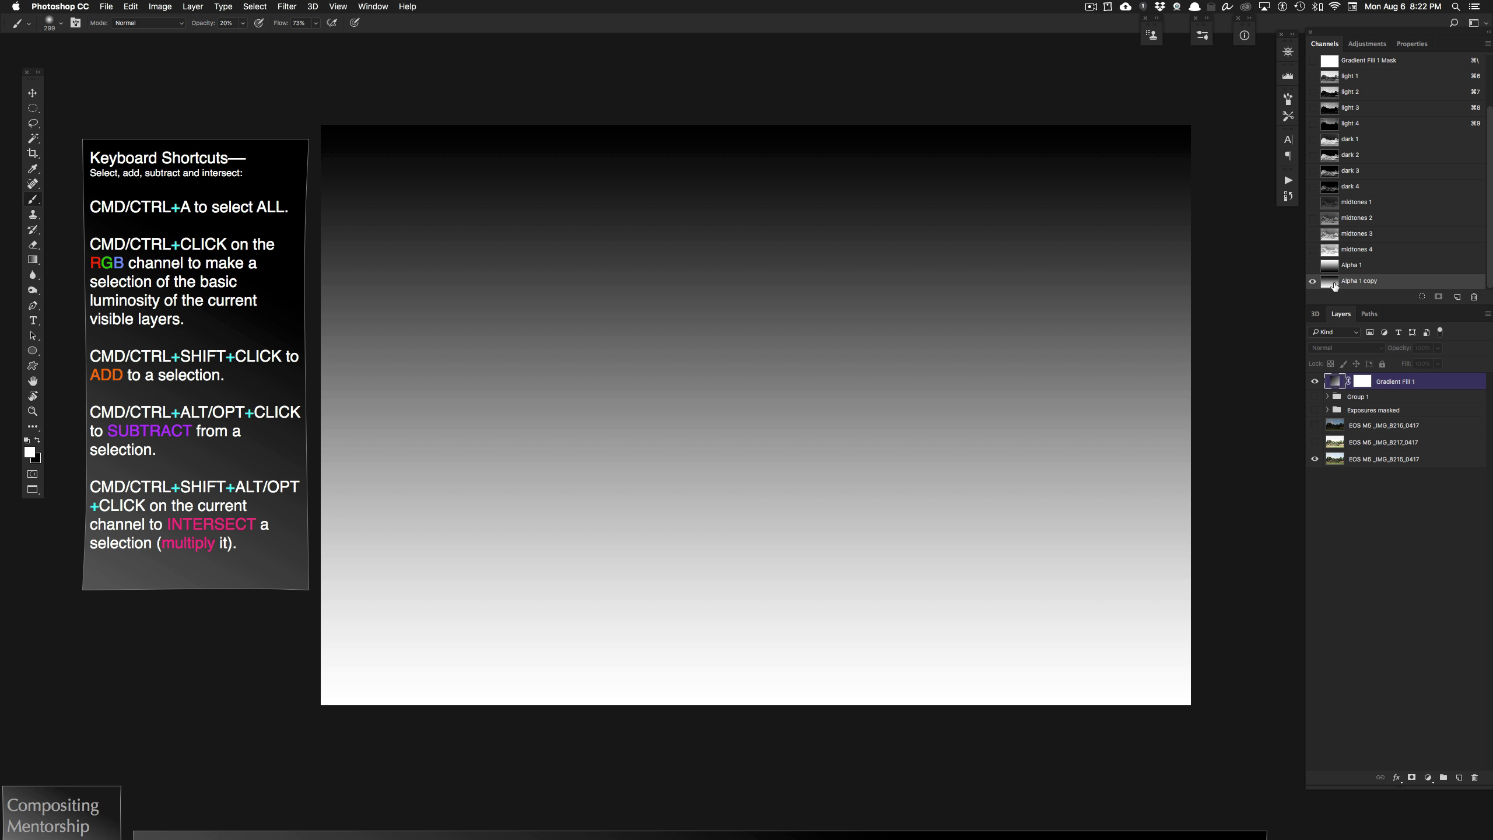
{"action": "left_click", "coordinate": [1332, 269]}
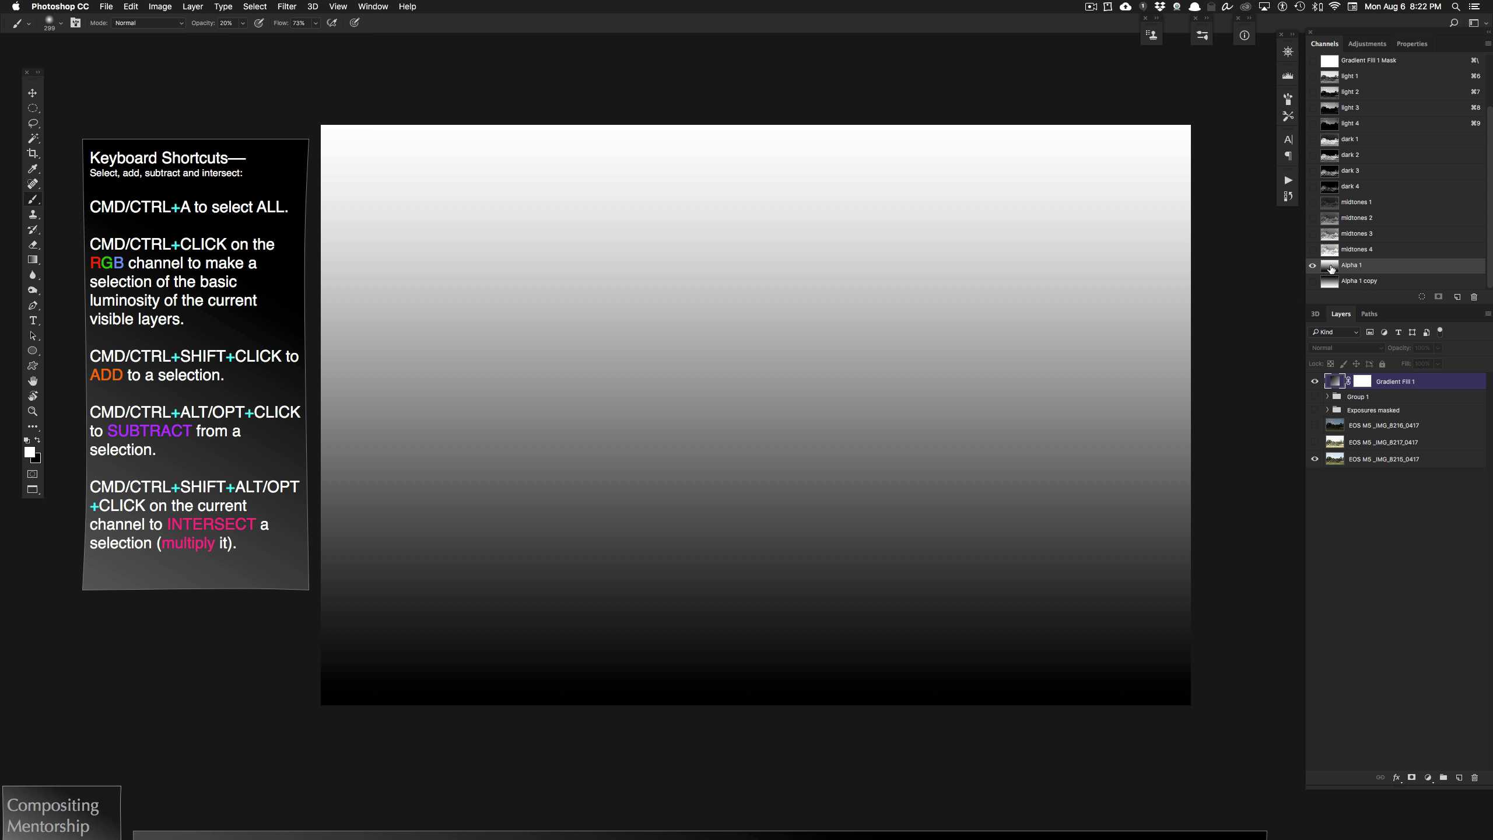
{"action": "left_click", "coordinate": [1332, 285]}
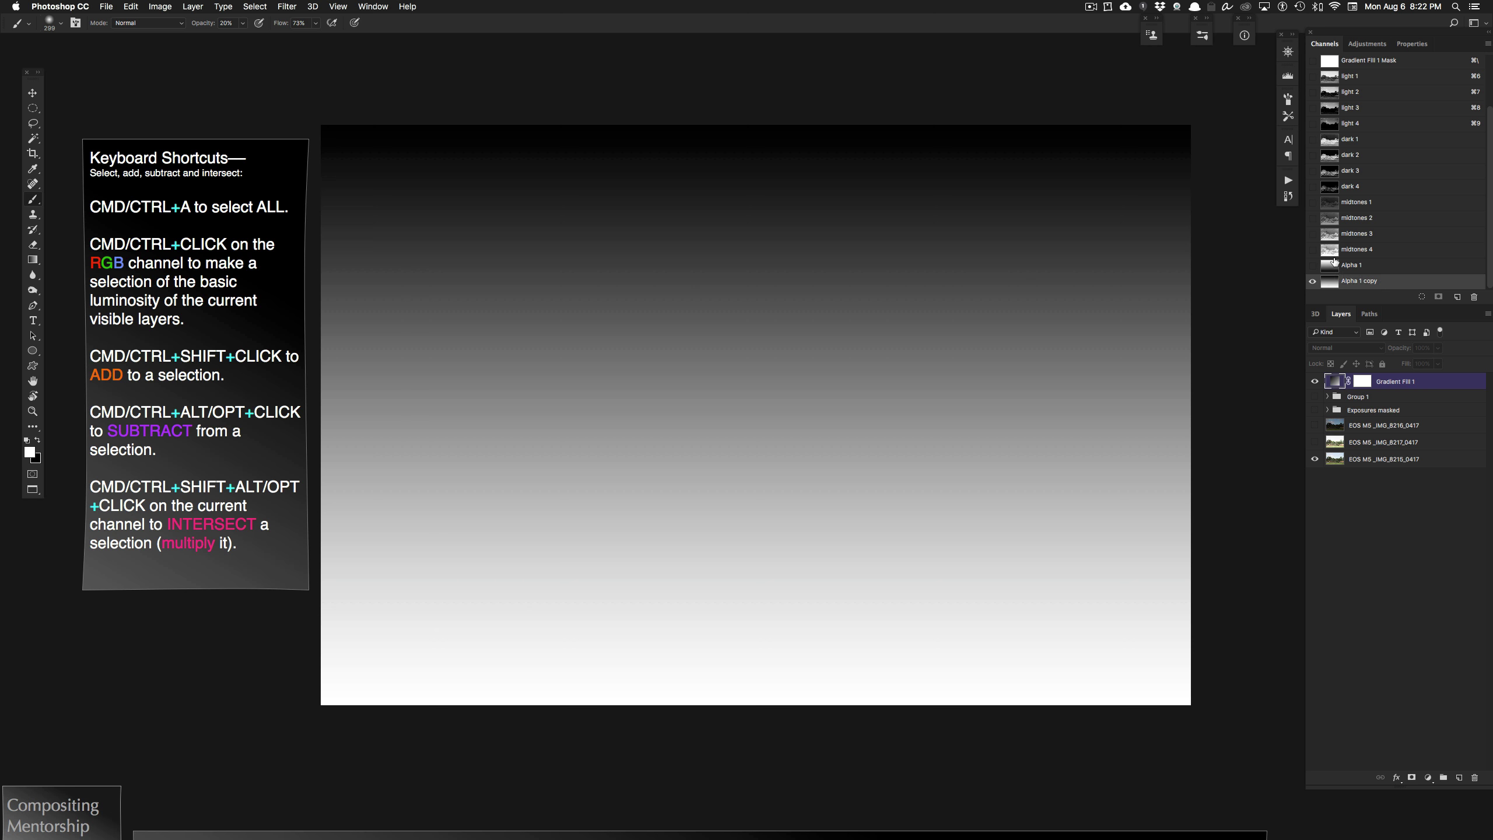
{"action": "left_click", "coordinate": [1339, 257]}
{"action": "left_click", "coordinate": [1334, 270]}
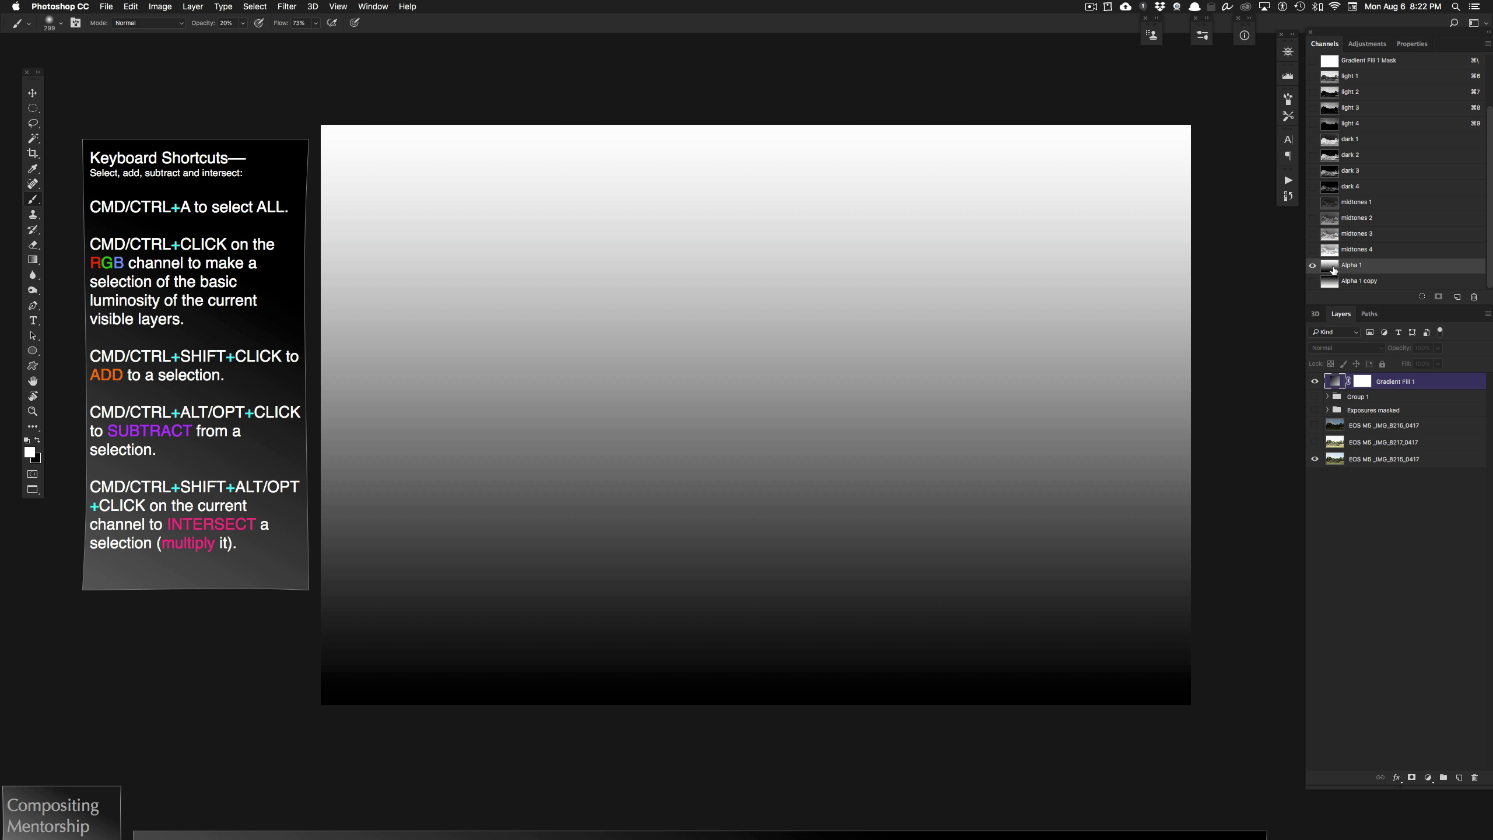
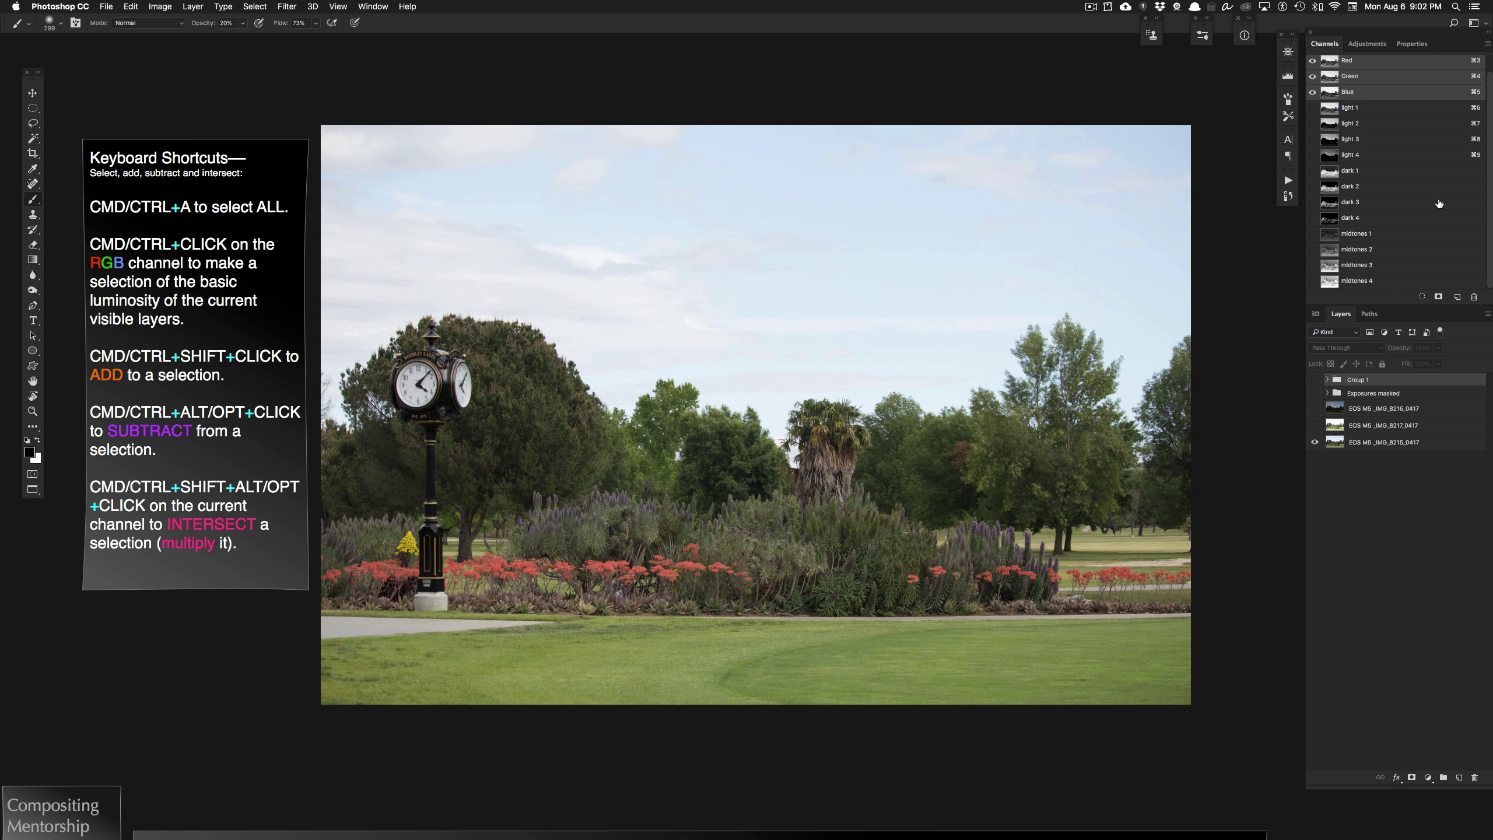
Examine the photo's Red, Green and Blue channels one after another
{"action": "scroll", "coordinate": [1438, 203], "scroll_direction": "up", "scroll_amount": 1}
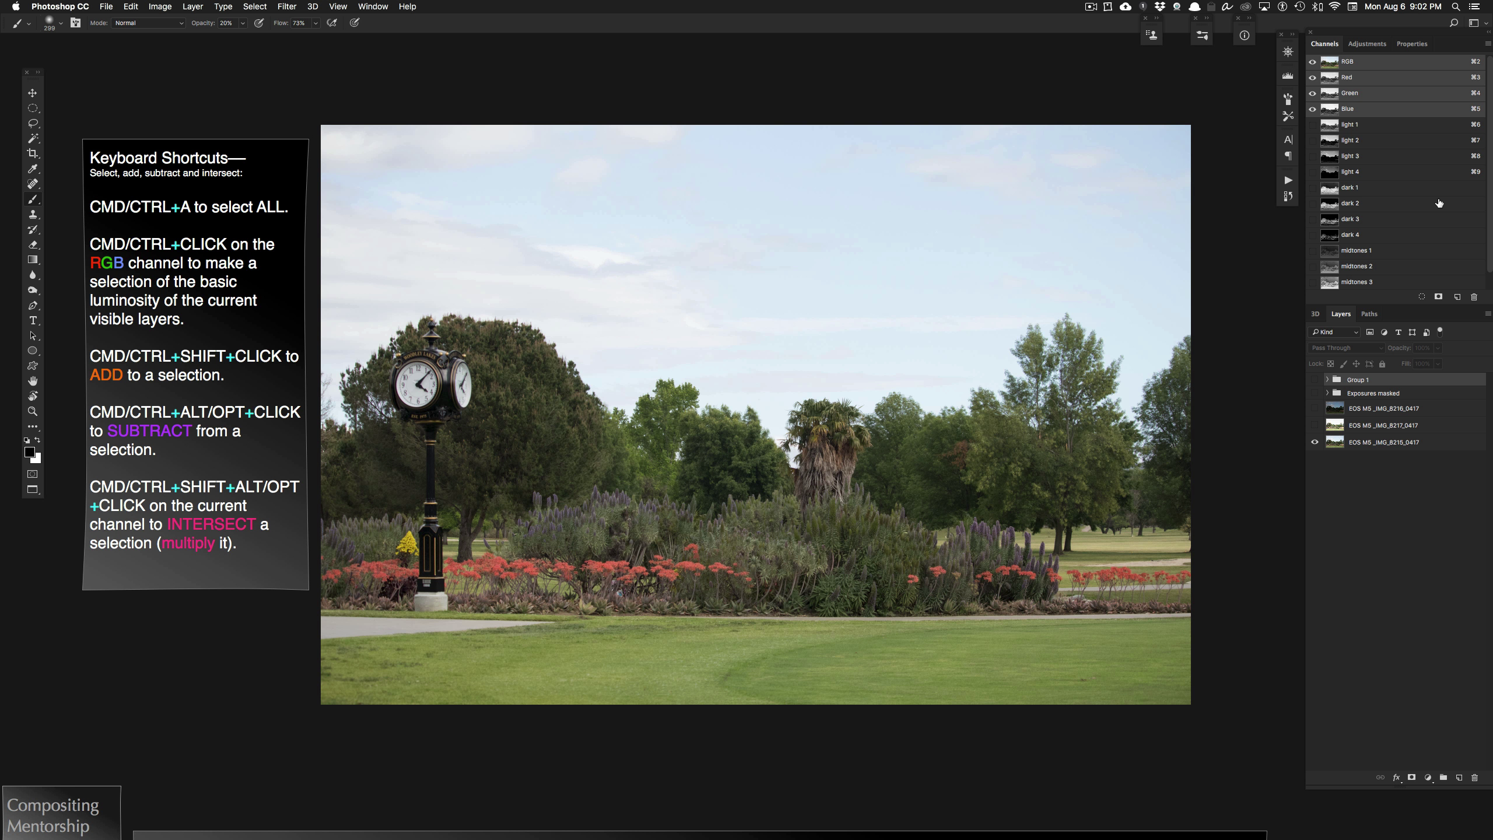
{"action": "left_click", "coordinate": [1398, 80]}
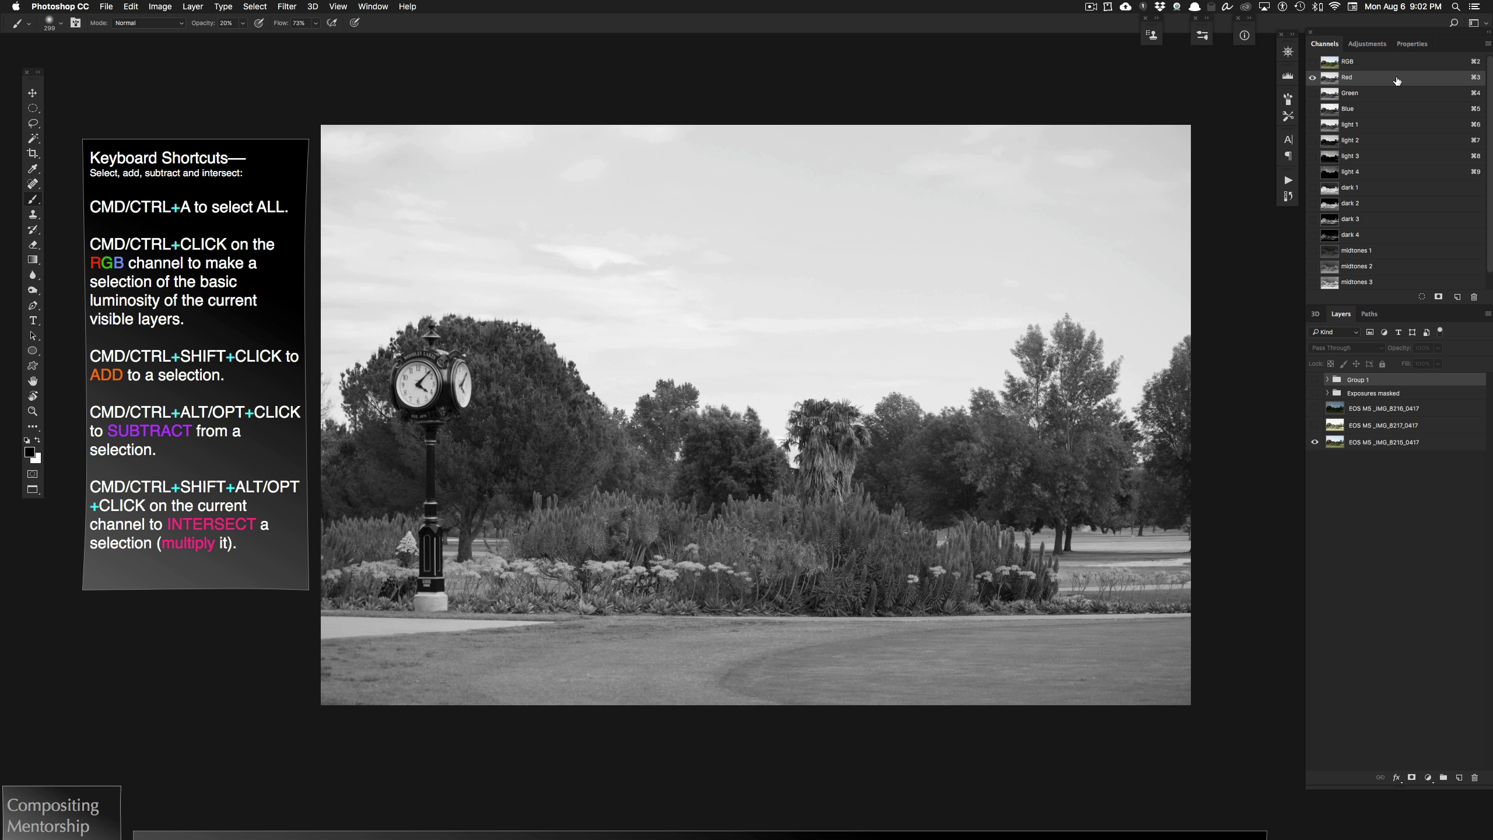
{"action": "left_click", "coordinate": [1390, 98]}
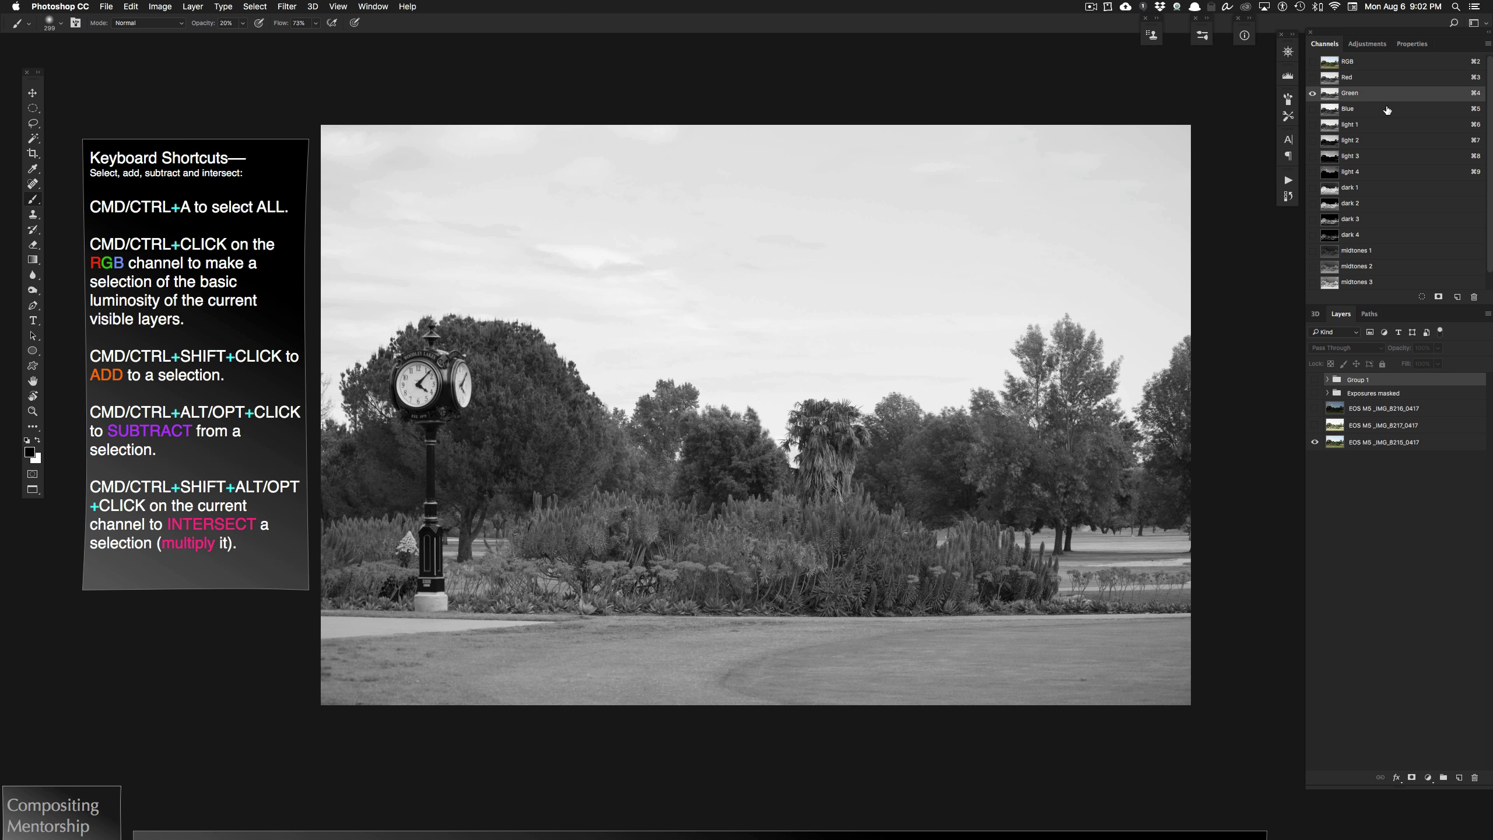
{"action": "left_click", "coordinate": [1388, 110]}
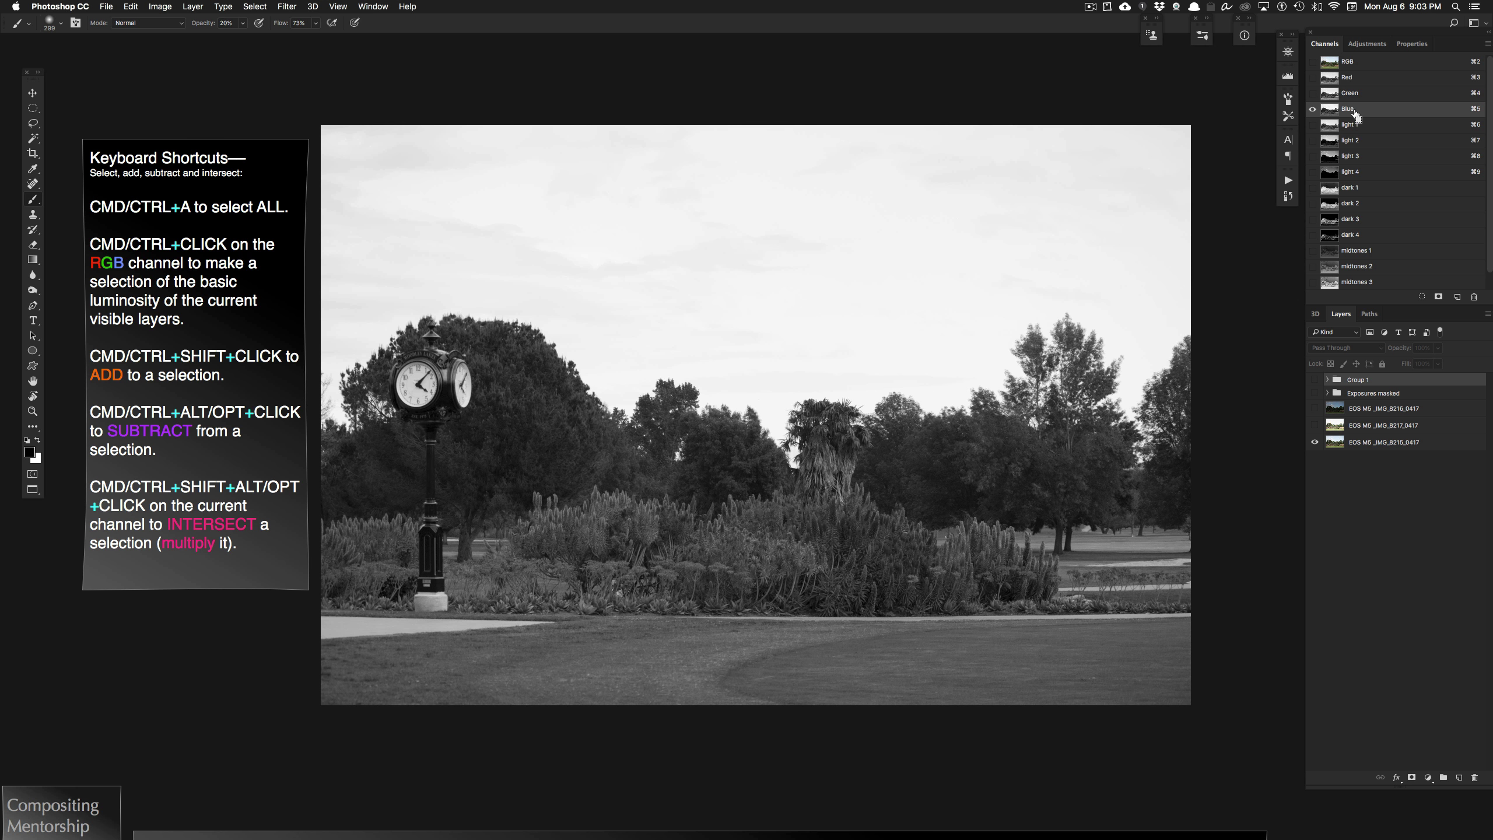
Load the Blue channel as a selection, add the same channel to it, and save the result as an alpha channel
{"action": "left_click", "coordinate": [1332, 116], "text": "super"}
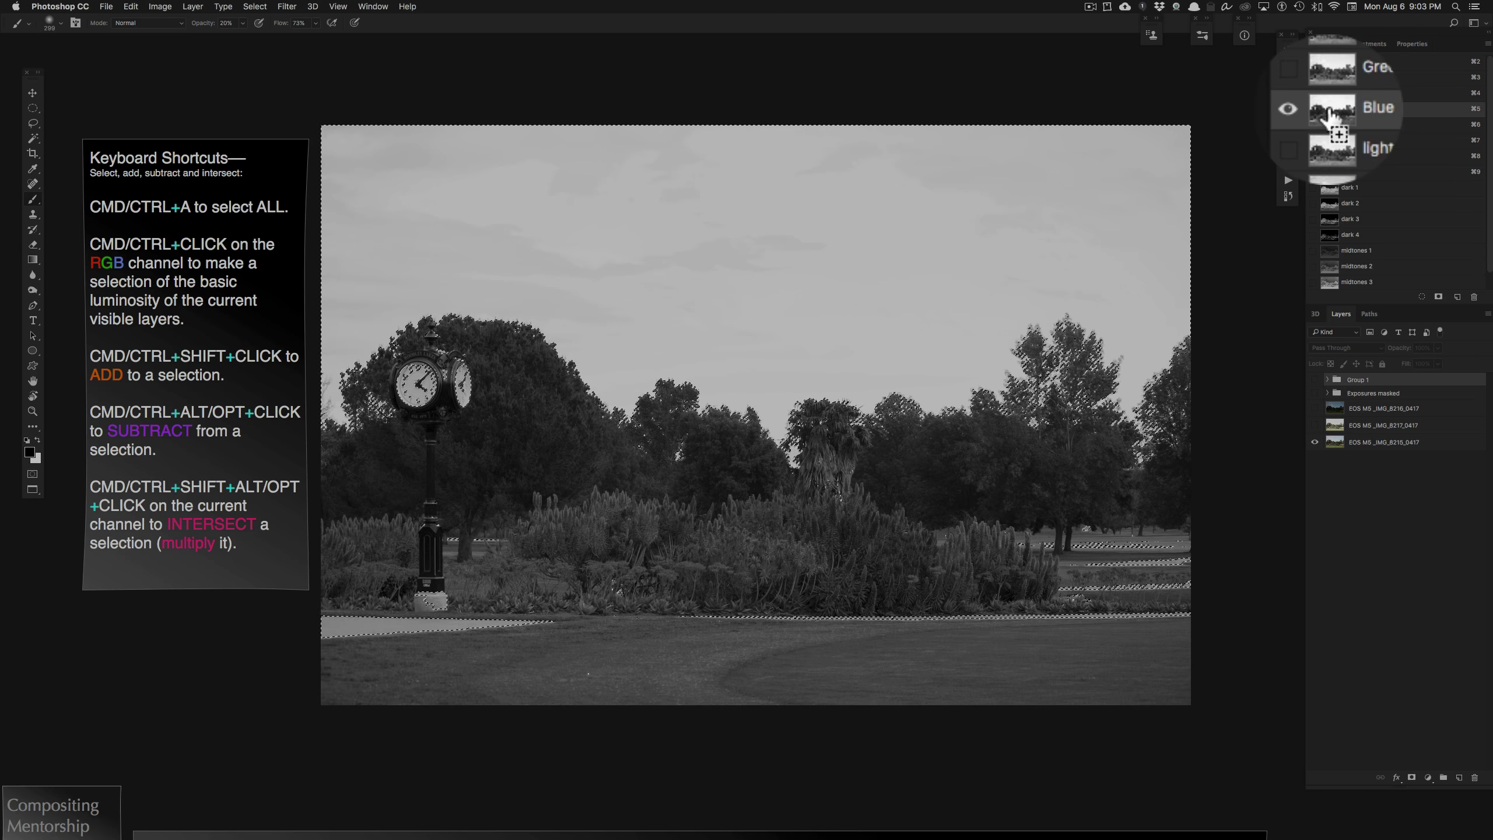
{"action": "left_click", "coordinate": [1330, 115], "text": "shift+super"}
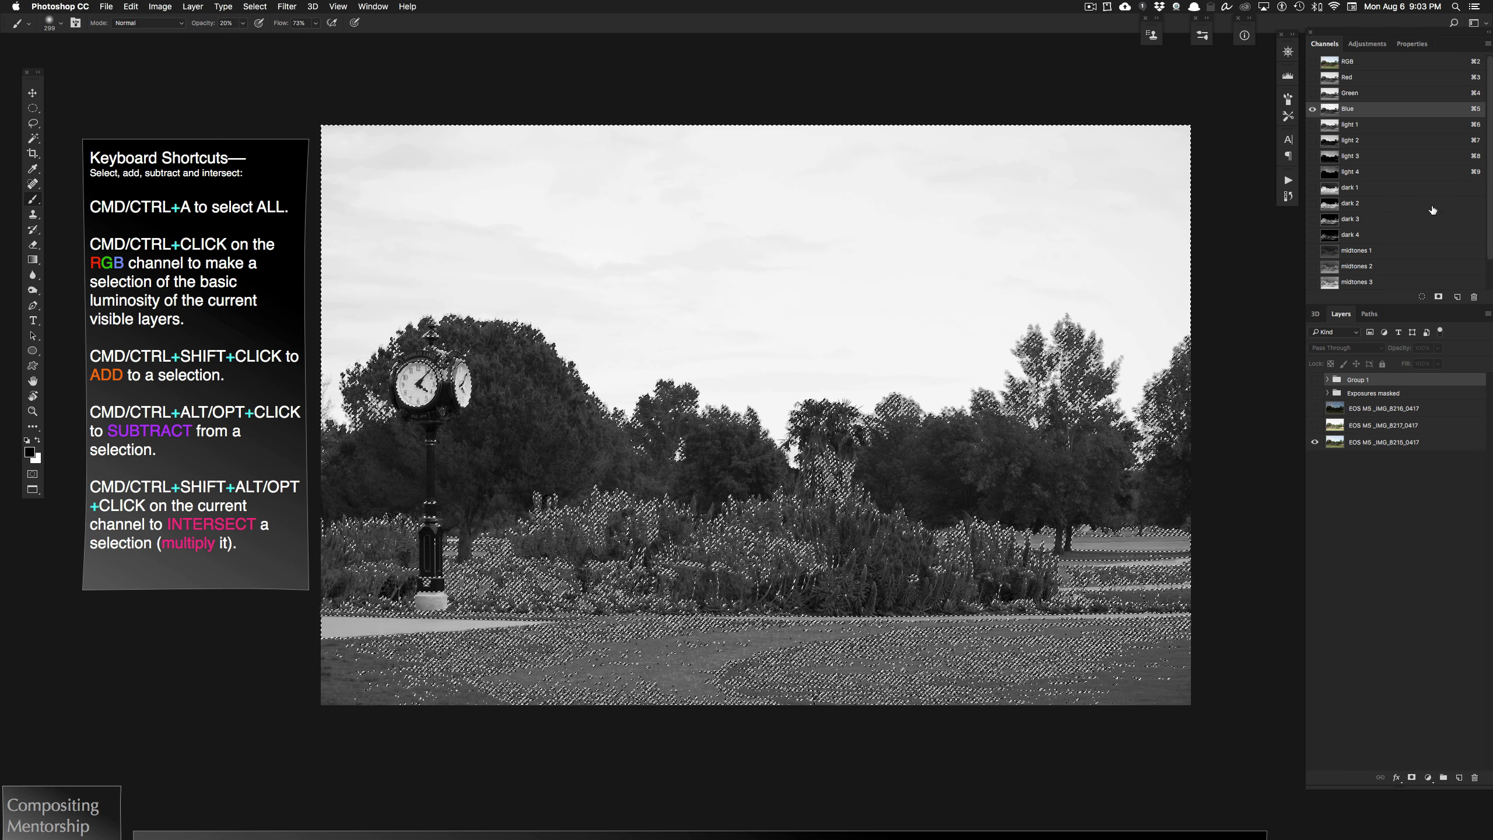
{"action": "scroll", "coordinate": [1432, 210], "scroll_direction": "down", "scroll_amount": 2}
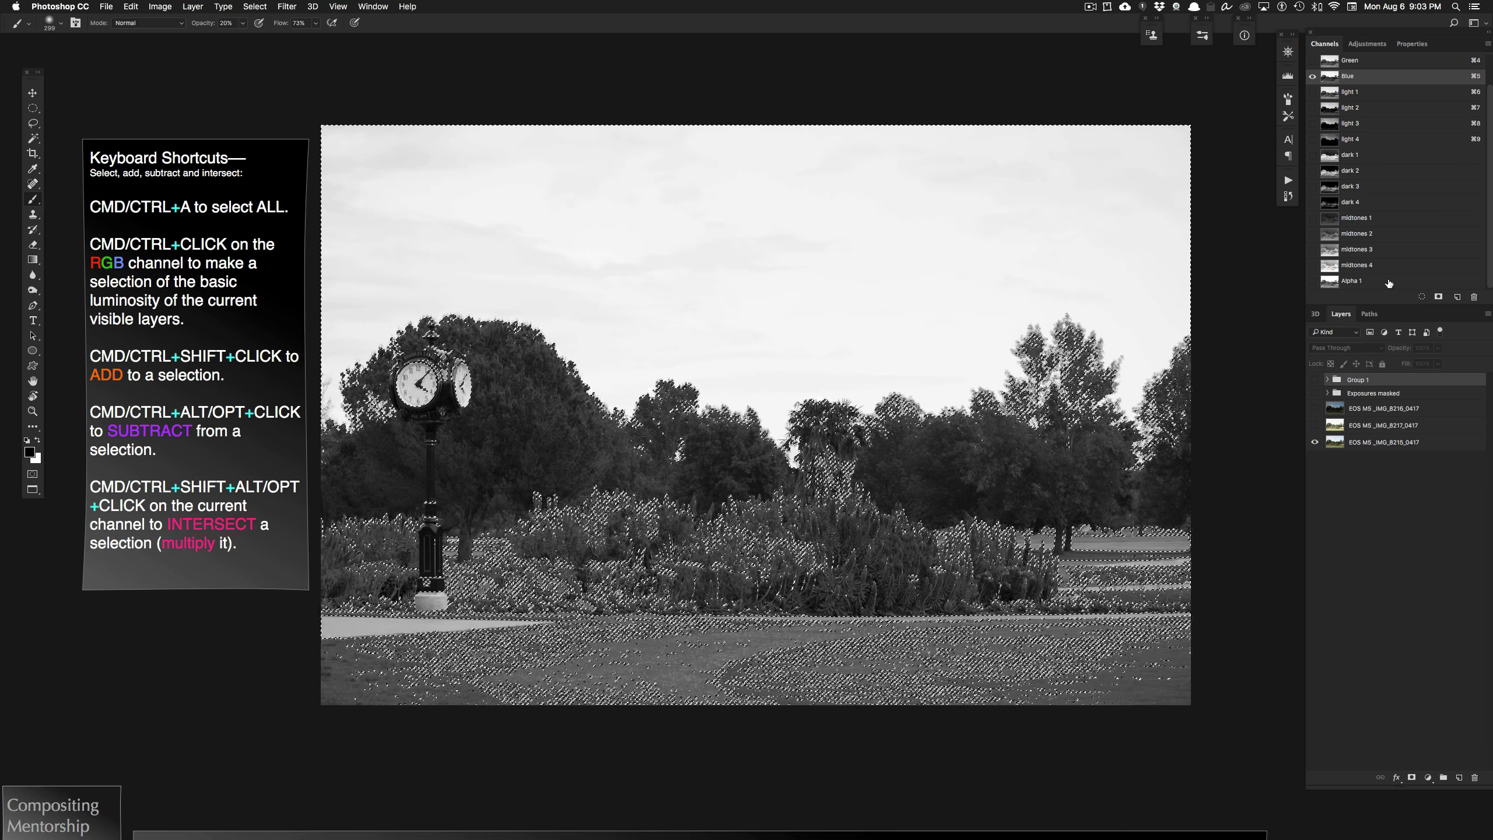
Display Alpha 1, add the Blue channel to the selection again, save the result as another alpha channel, display it, and deselect
{"action": "left_click", "coordinate": [1389, 282]}
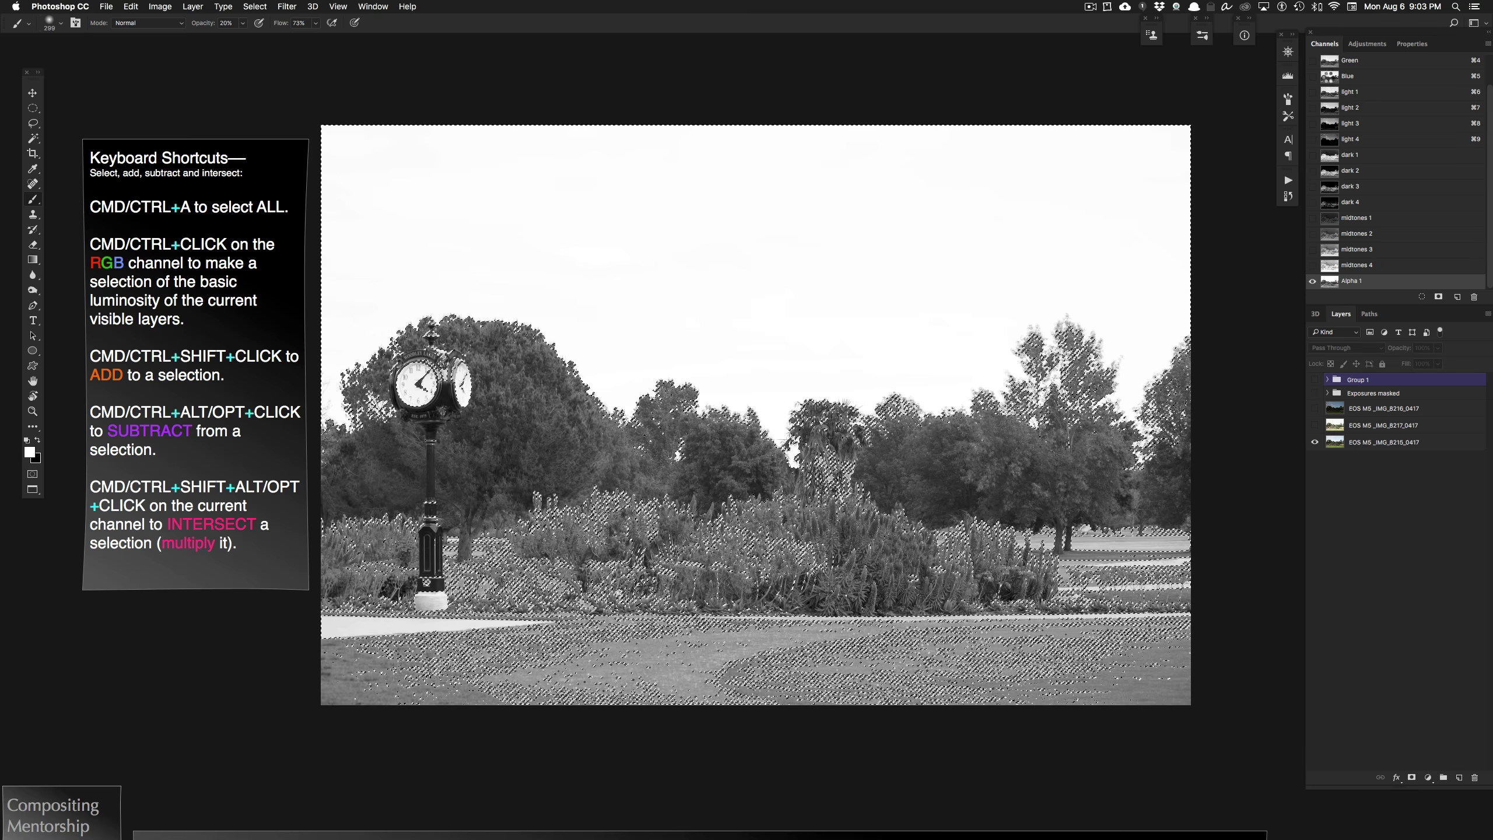
{"action": "left_click", "coordinate": [1331, 83], "text": "super"}
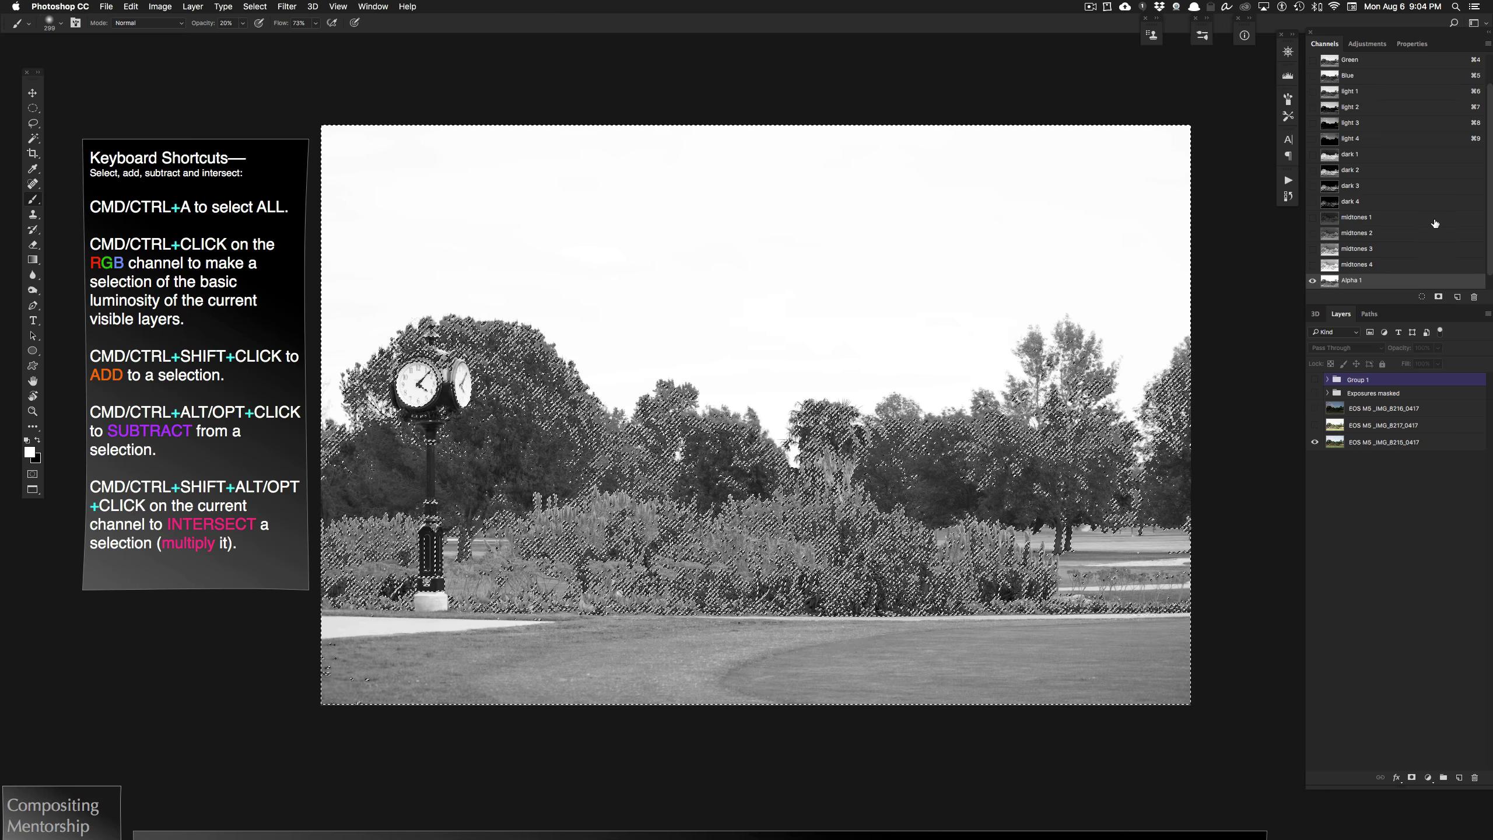
{"action": "left_click", "coordinate": [1439, 297]}
{"action": "left_click", "coordinate": [1368, 284]}
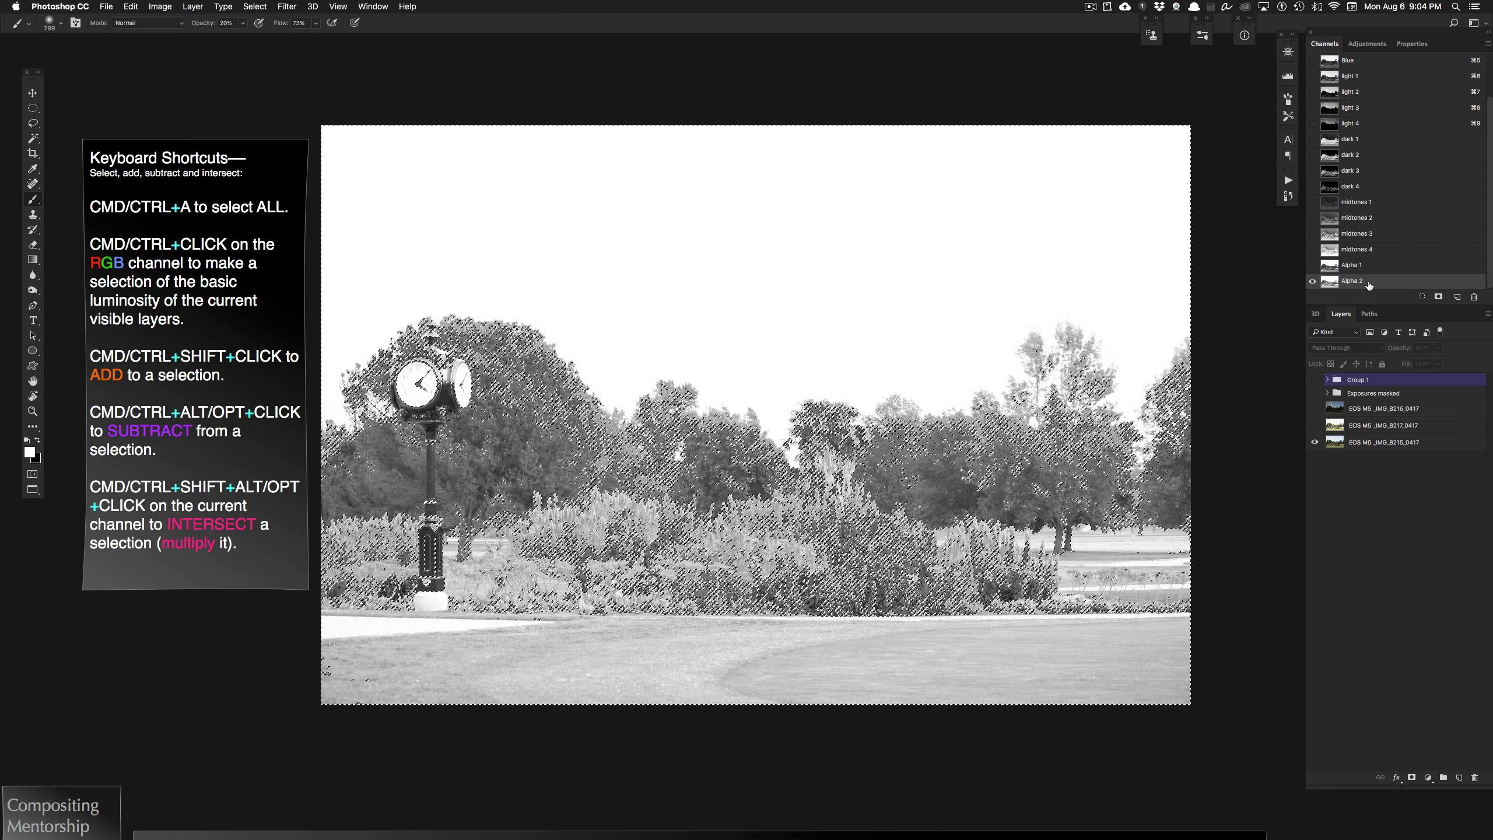
{"action": "key", "text": "super+d"}
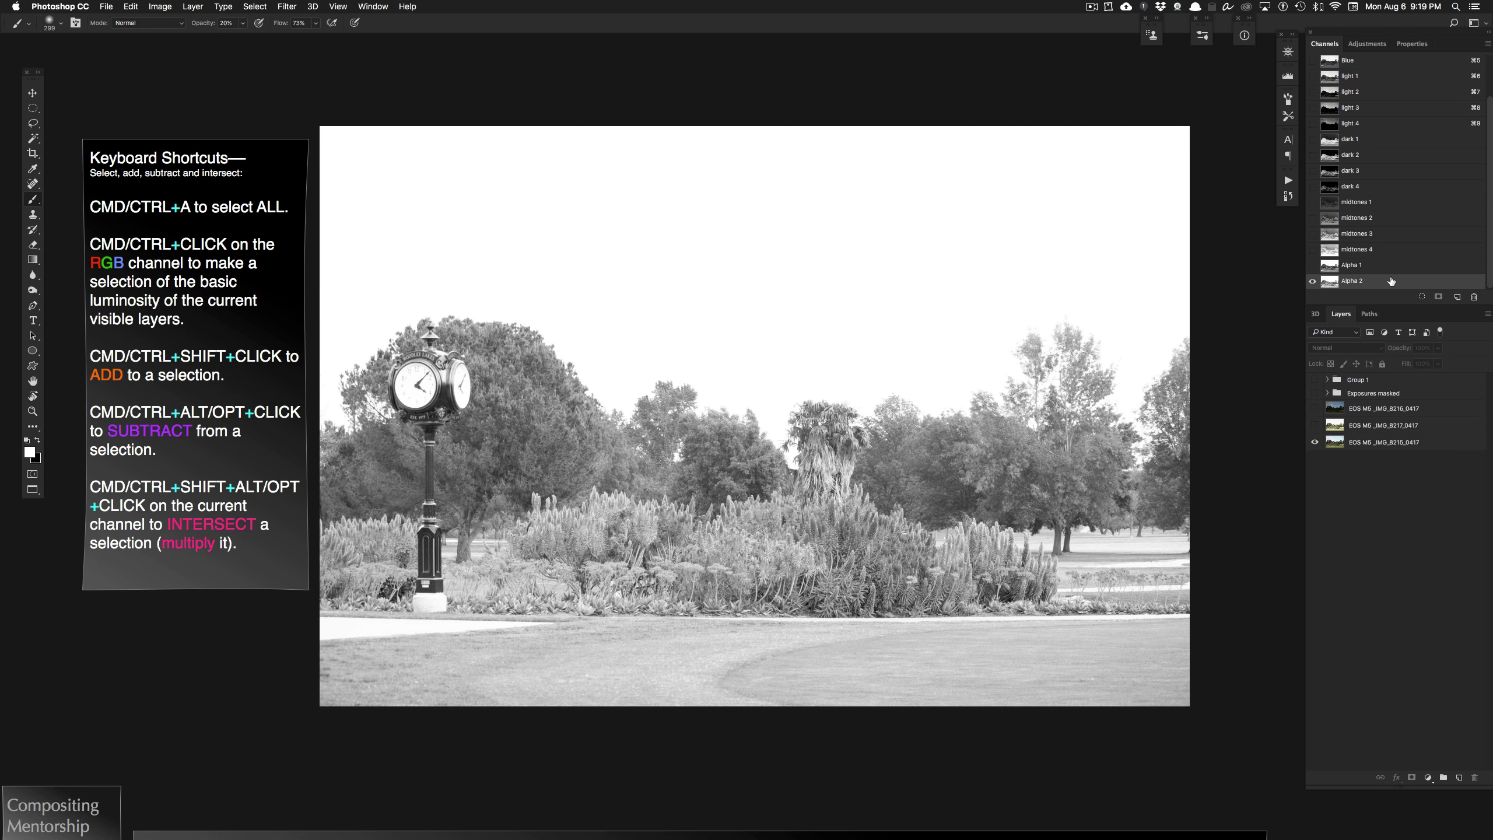
Load the Blue channel as a selection, narrow it by intersecting the same channel repeatedly, save it as an alpha channel, display it, and deselect
{"action": "scroll", "coordinate": [1391, 282], "scroll_direction": "up", "scroll_amount": 3}
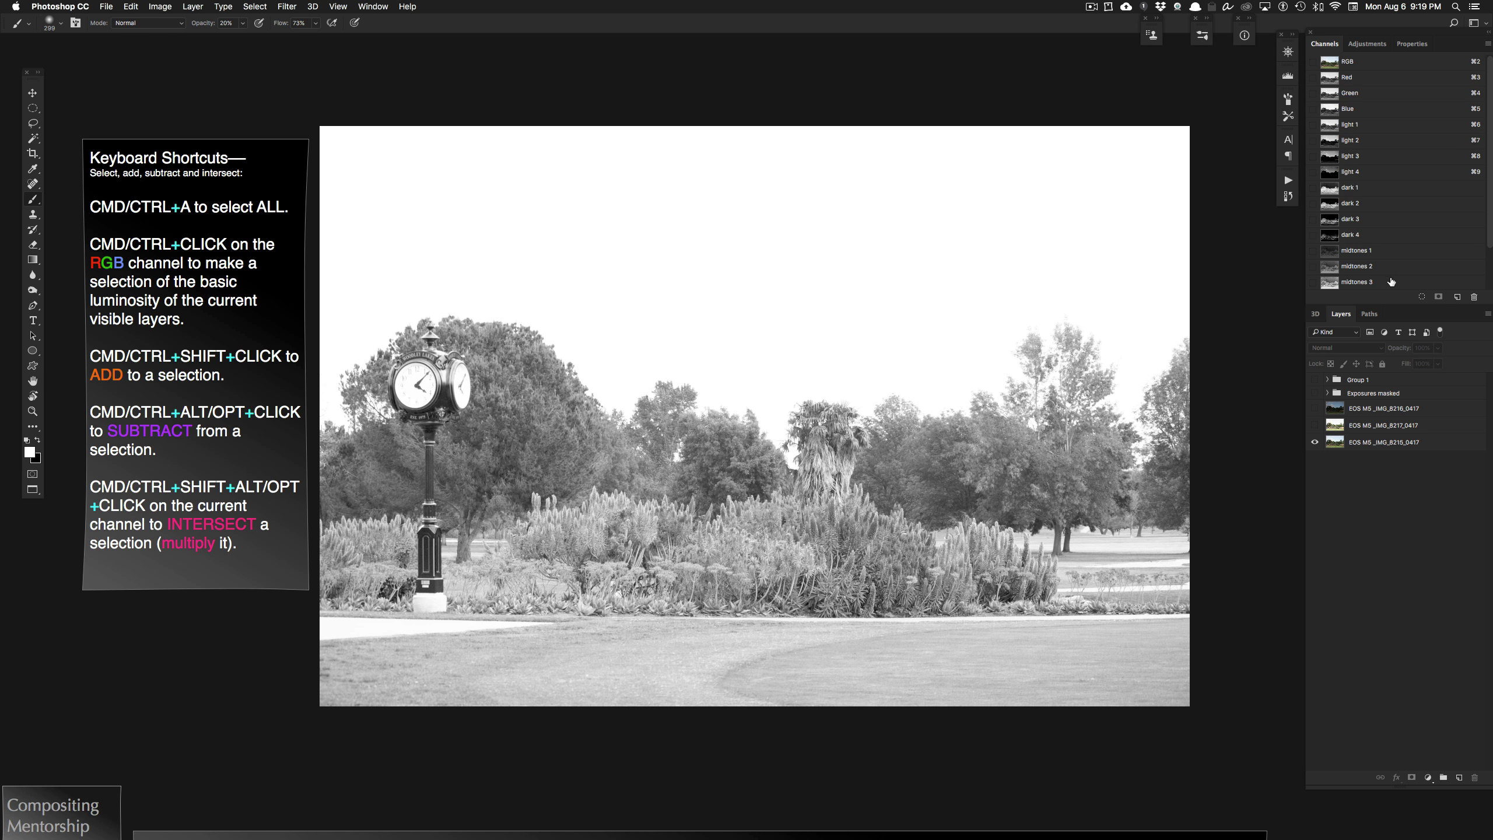
{"action": "left_click", "coordinate": [1330, 110], "text": "super"}
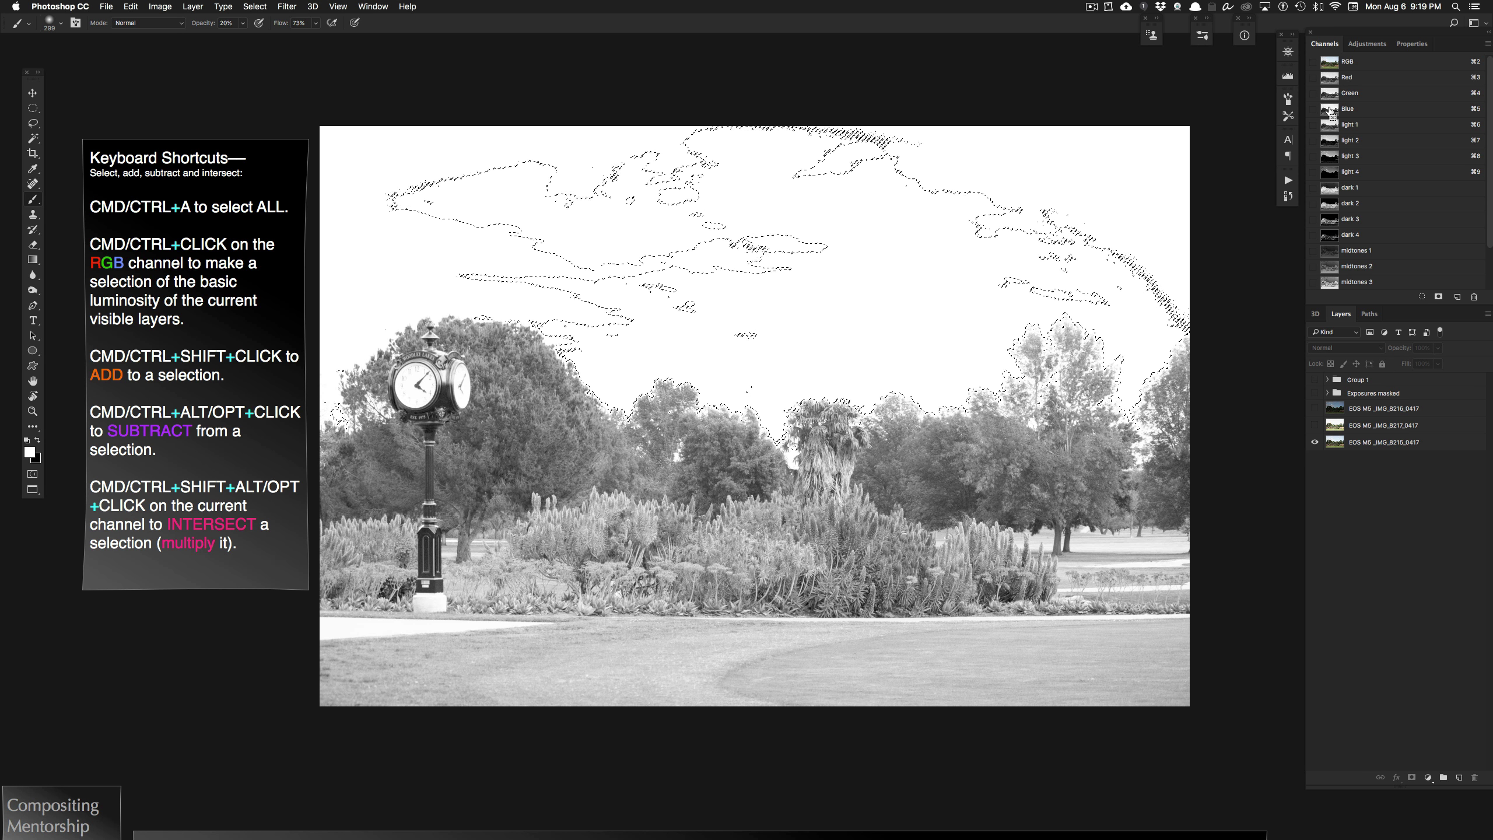
{"action": "left_click", "coordinate": [1437, 297]}
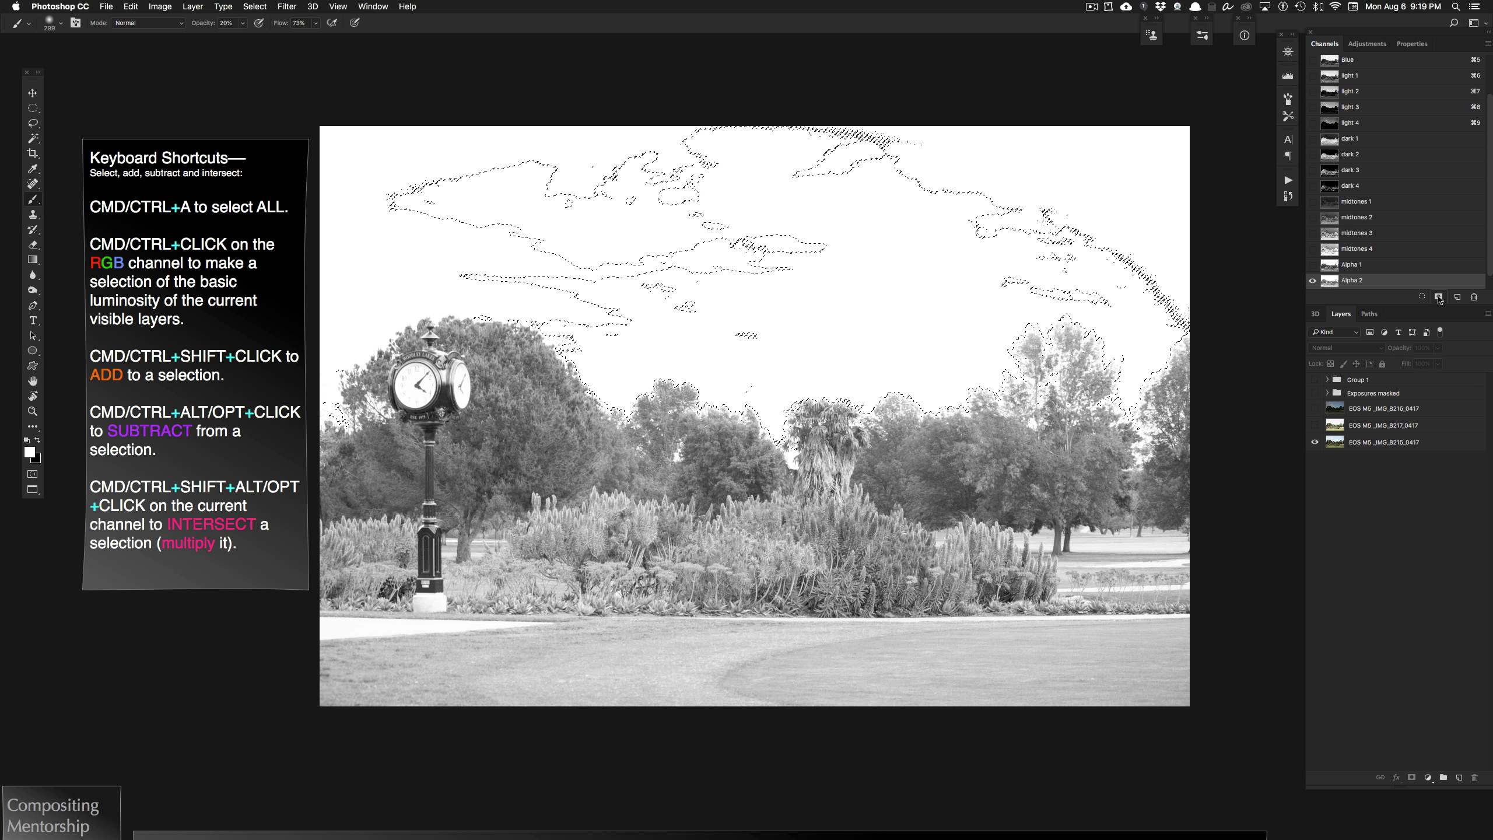
{"action": "left_click_drag", "start_coordinate": [1489, 241], "coordinate": [1490, 261]}
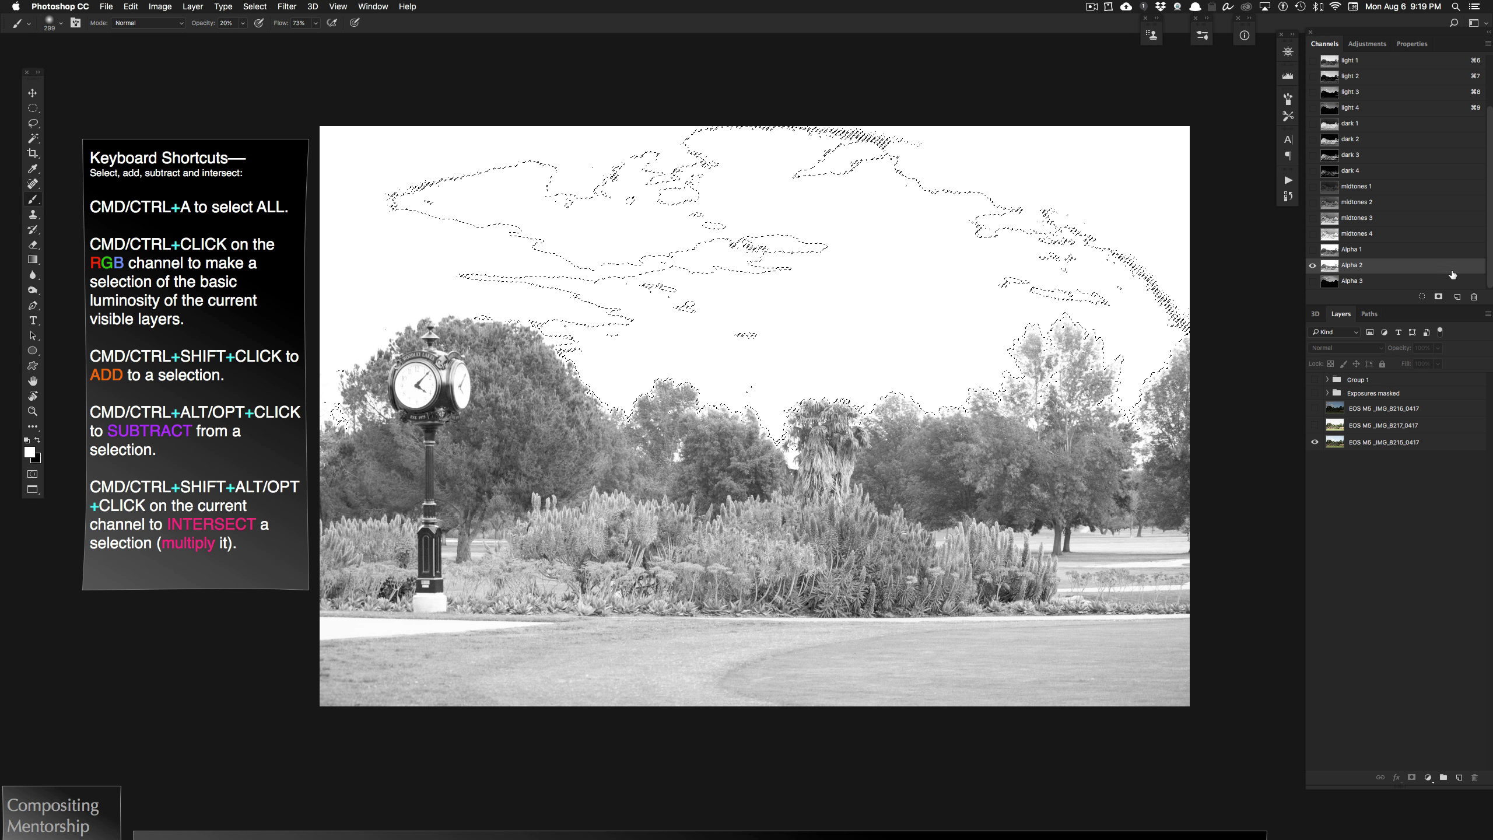
{"action": "left_click", "coordinate": [1335, 285]}
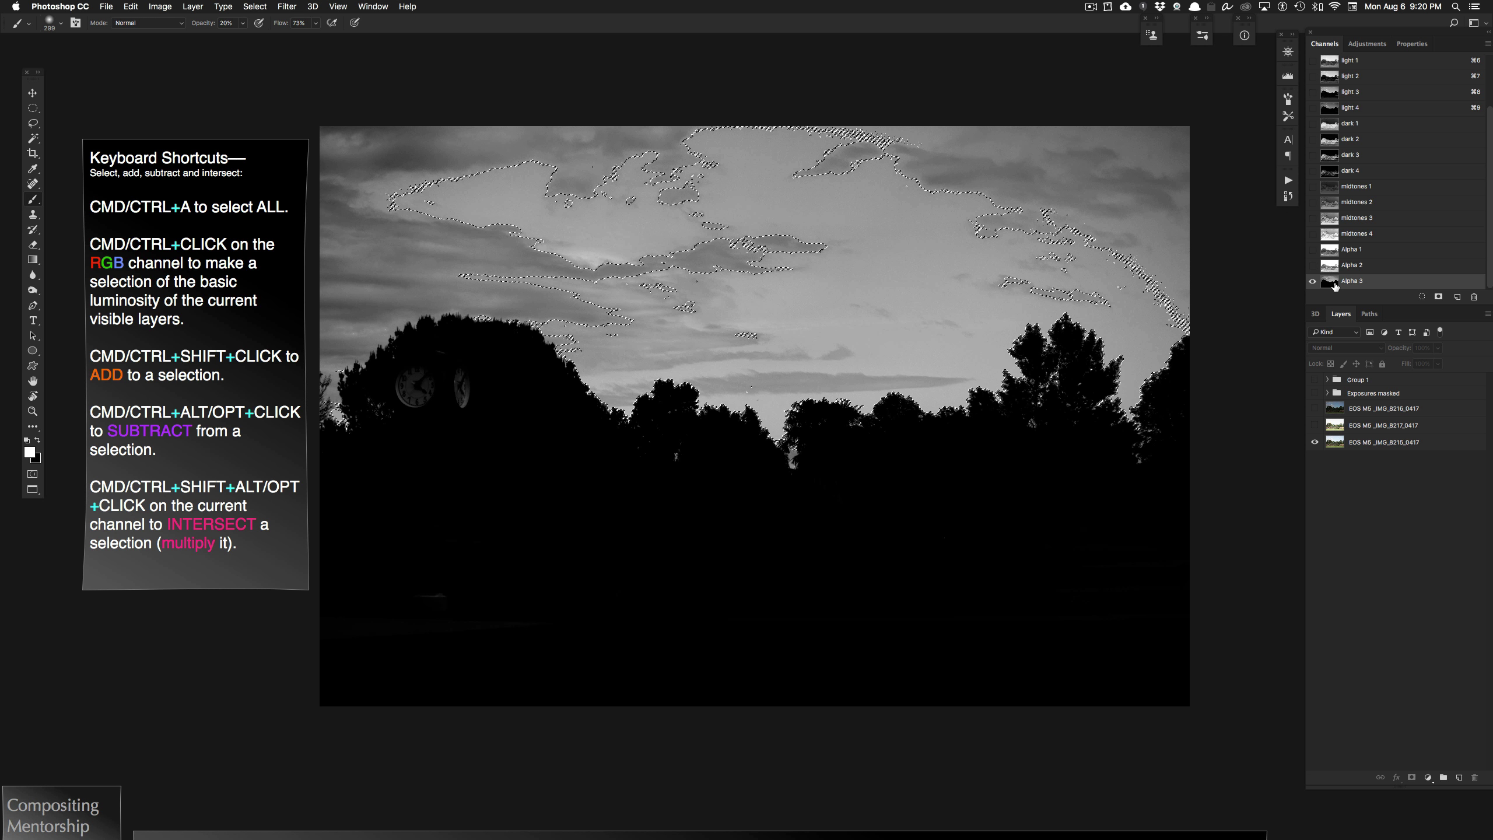
{"action": "key", "text": "super+d"}
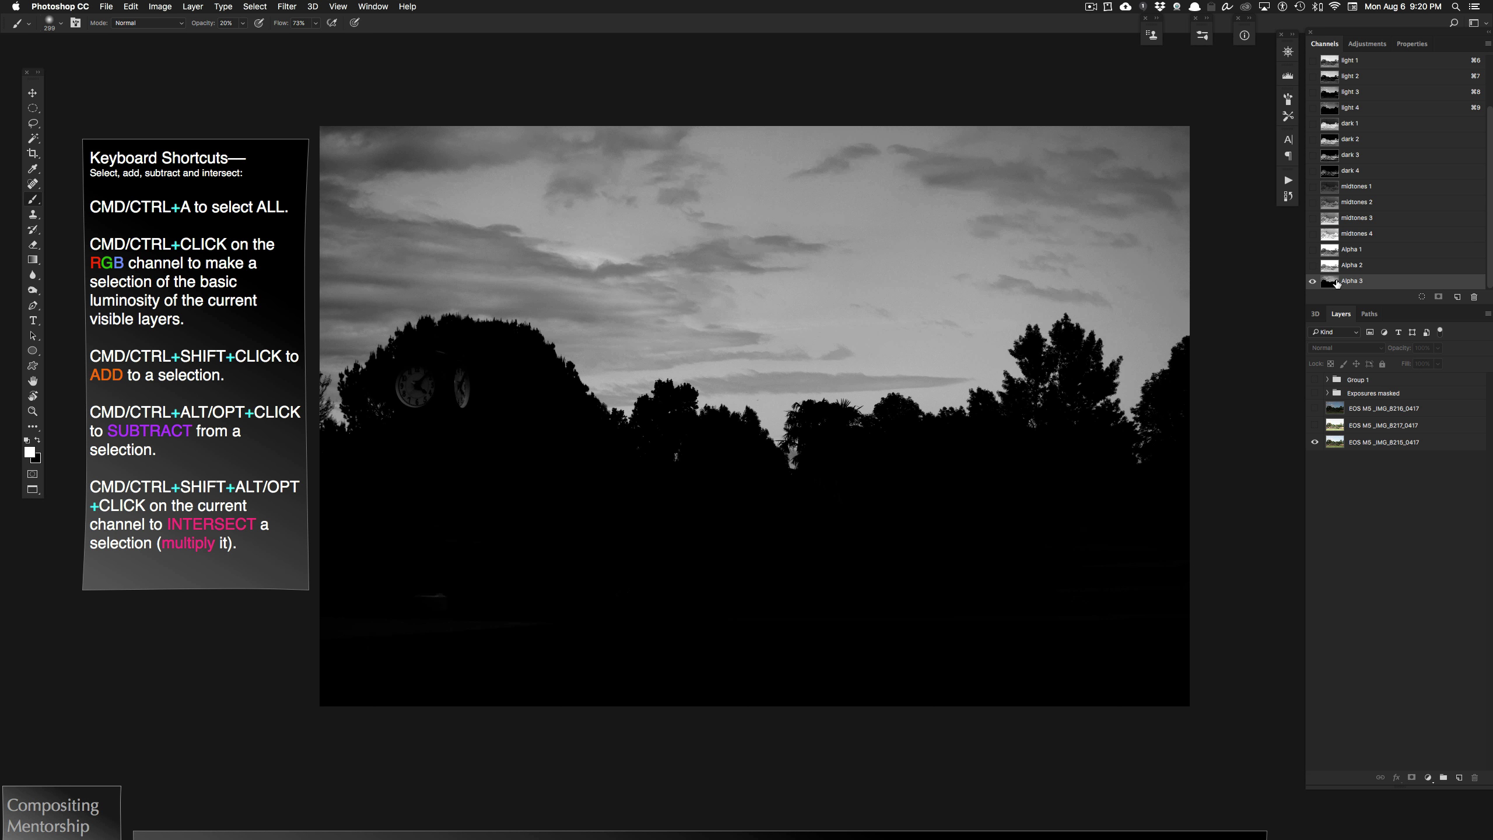
Load Alpha 1 as a selection, intersect it with itself repeatedly, save the result as an alpha channel, display that channel, and deselect
{"action": "left_click", "coordinate": [1334, 252]}
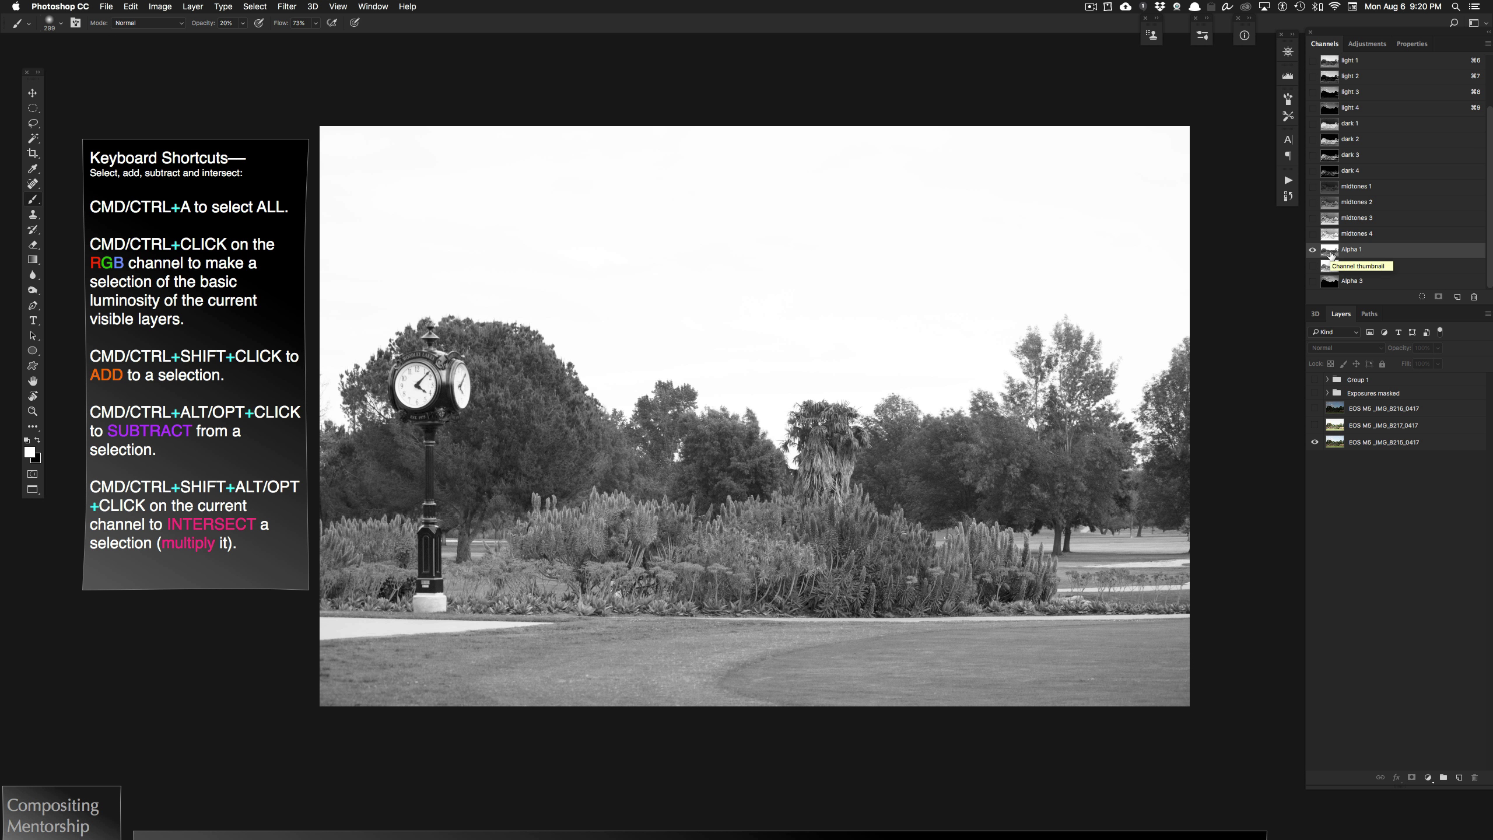
{"action": "left_click", "coordinate": [1332, 256], "text": "super"}
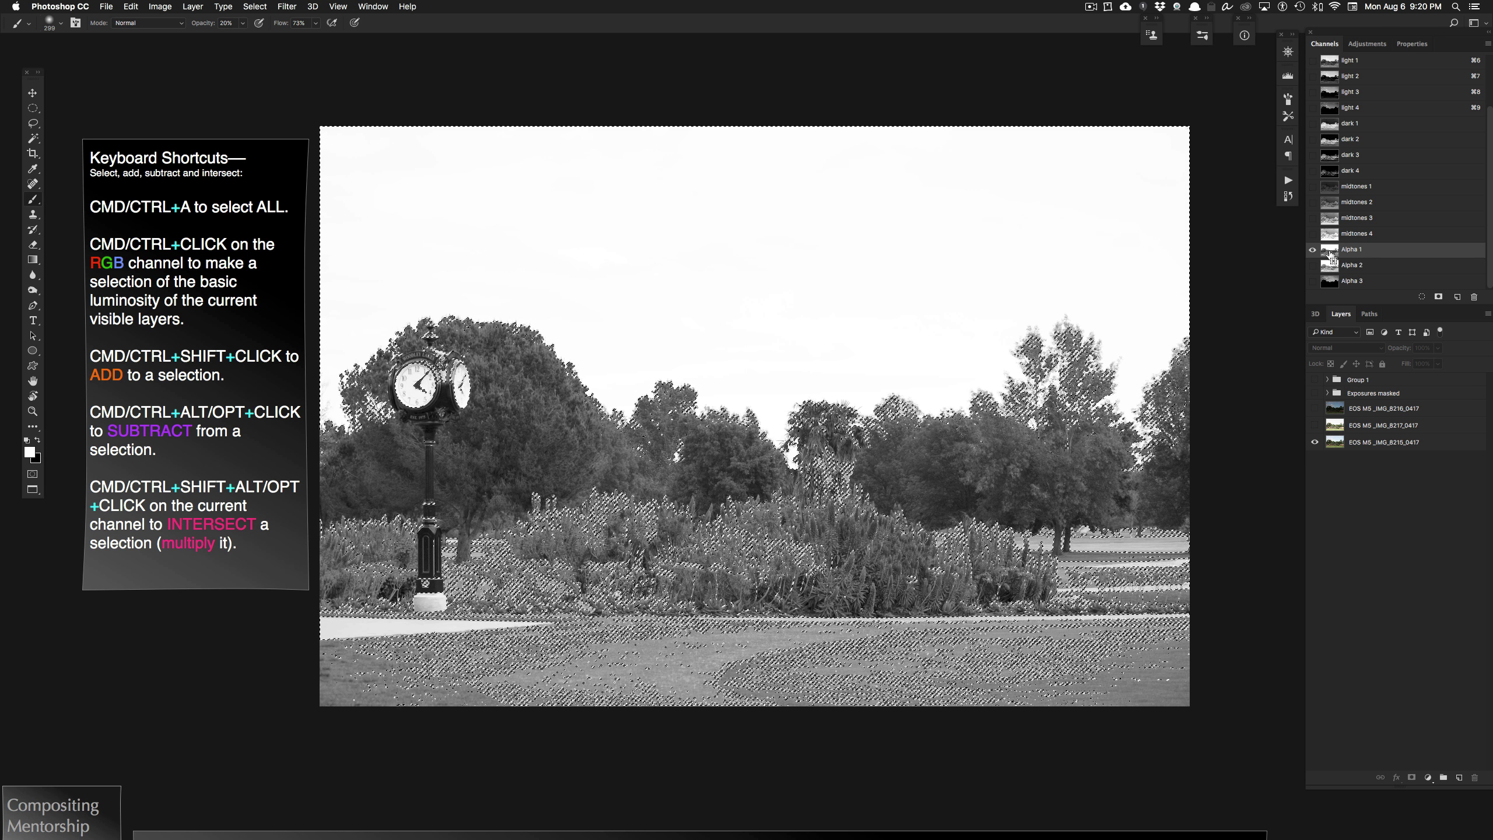
{"action": "left_click", "coordinate": [1332, 254], "text": "alt+shift+super"}
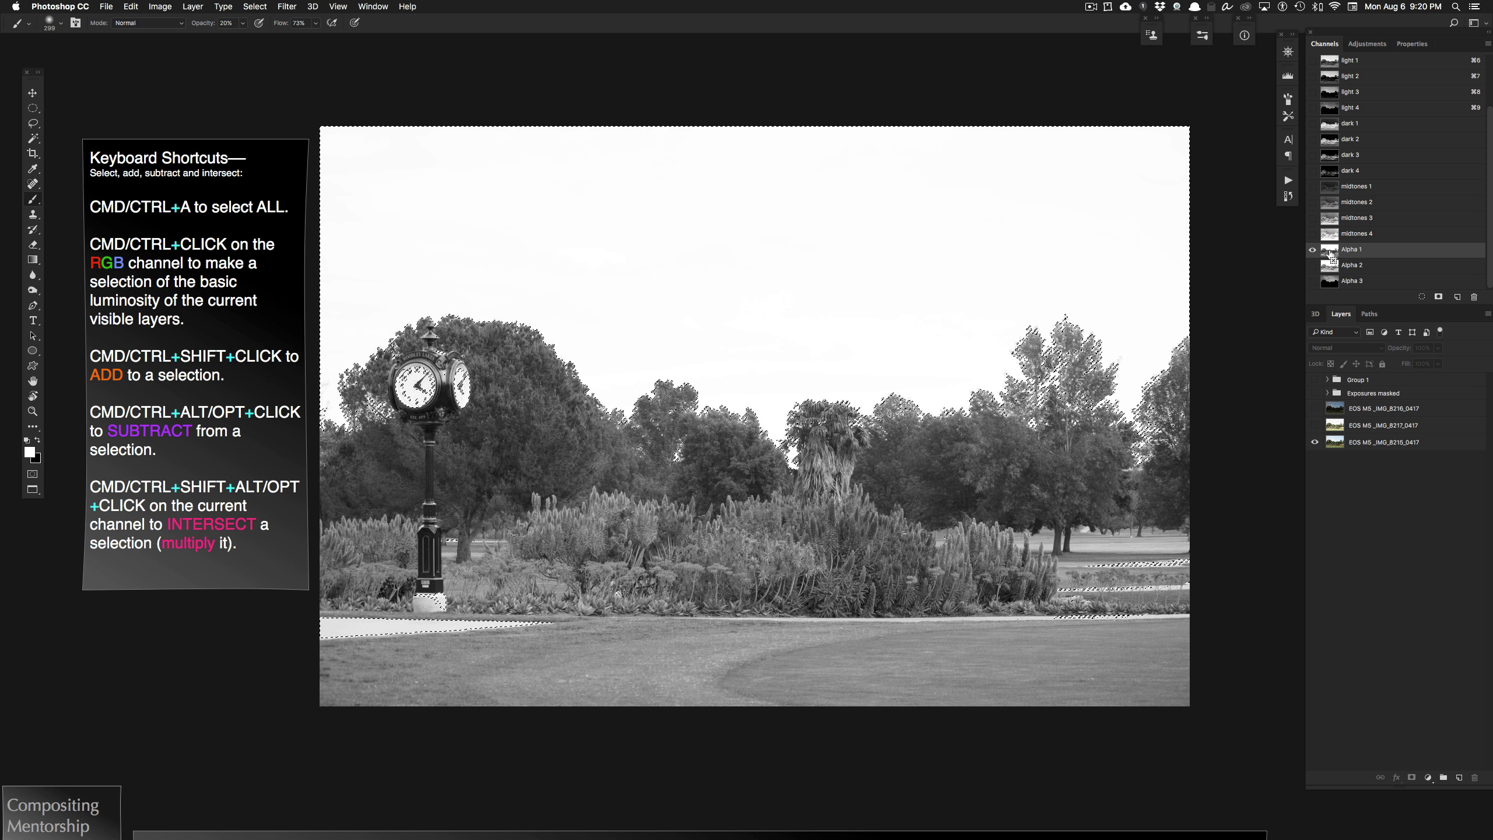
{"action": "left_click", "coordinate": [1437, 297]}
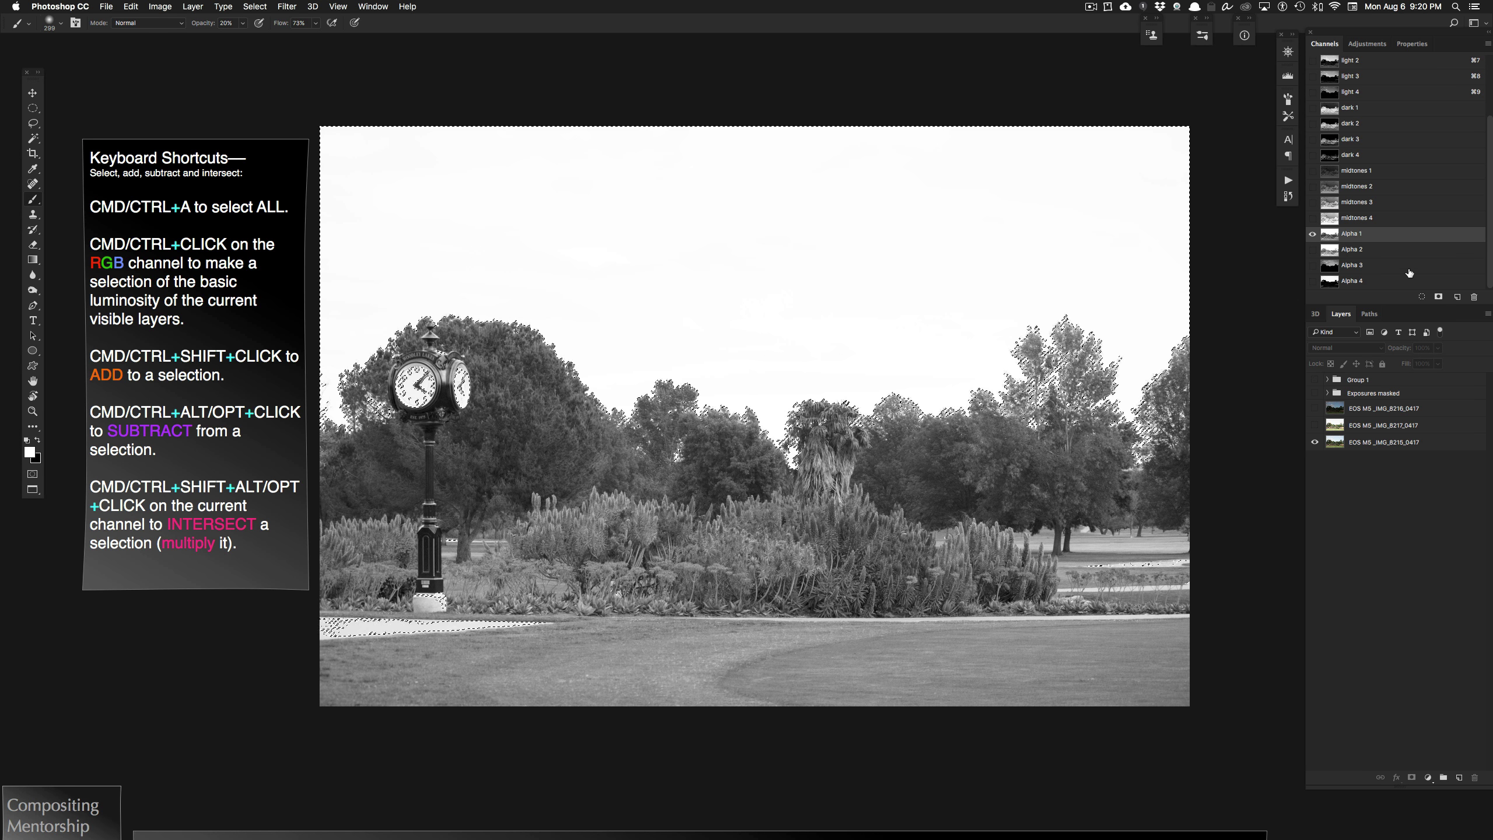
{"action": "left_click", "coordinate": [1330, 282]}
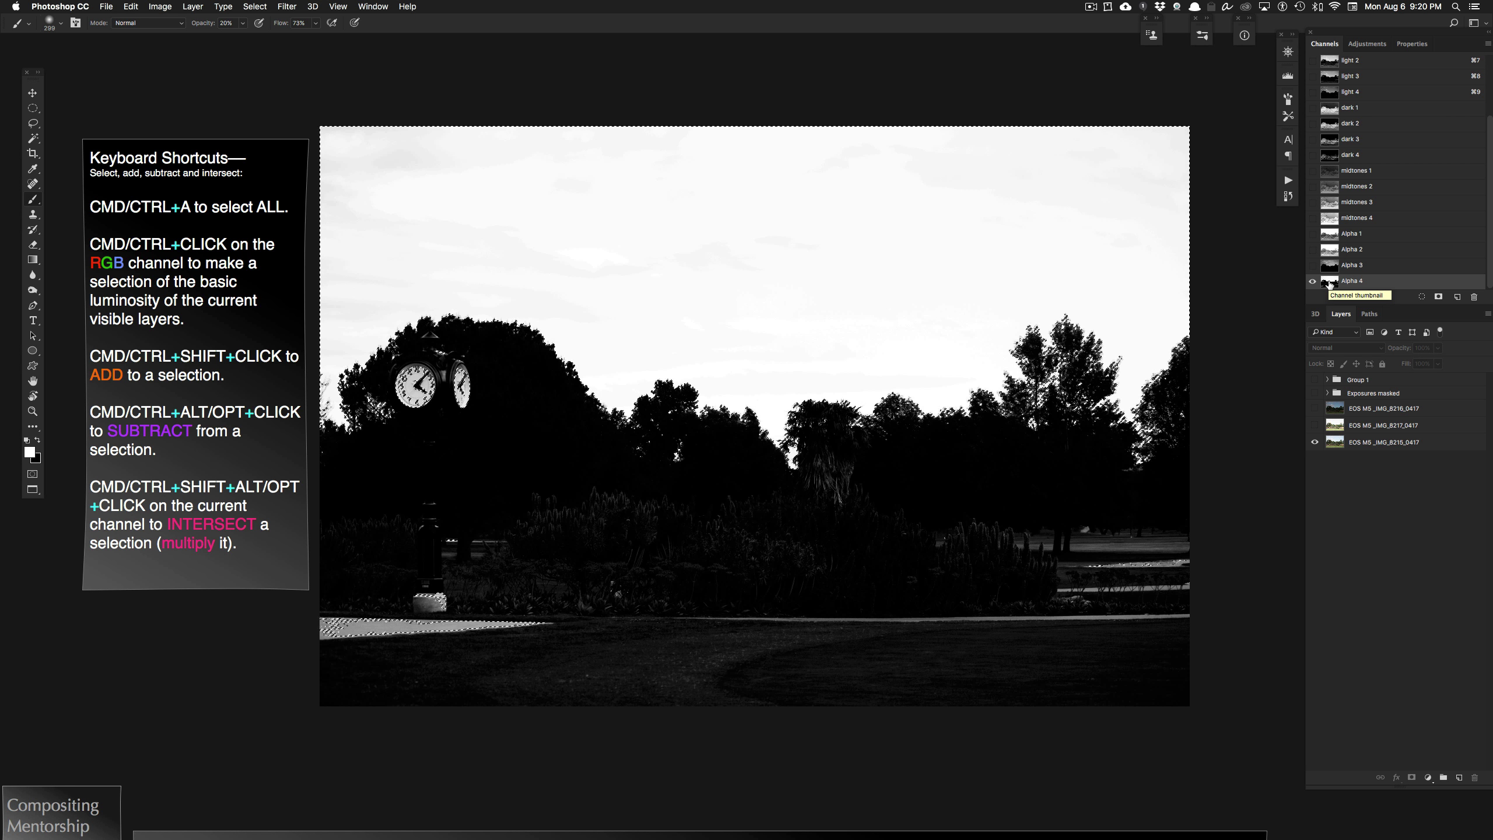
{"action": "key", "text": "super+d"}
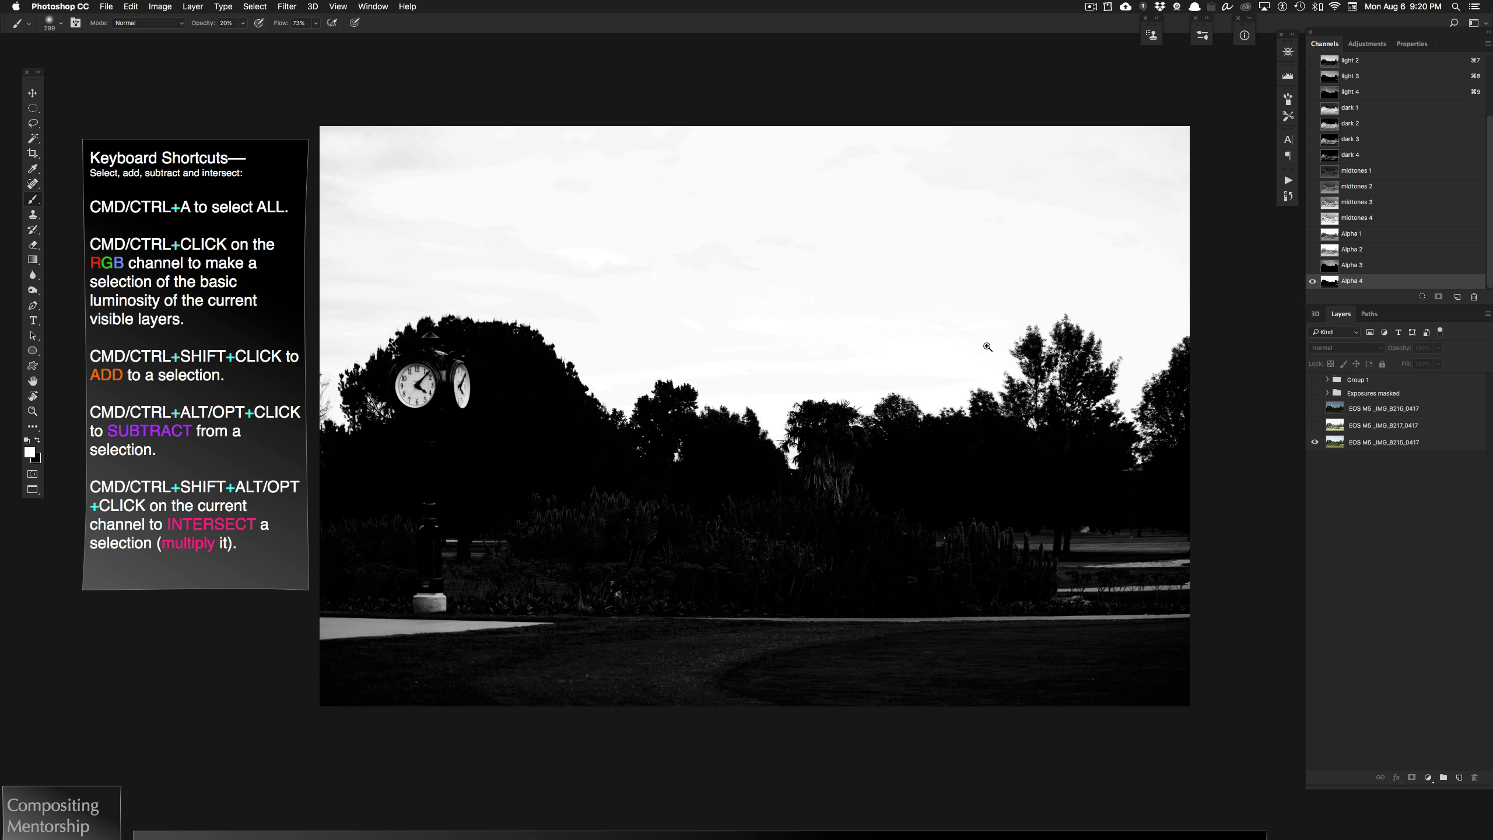
Examine the edges between the trees and the sky in the Alpha 4 mask up close
{"action": "left_click_drag", "start_coordinate": [989, 346], "coordinate": [1065, 415]}
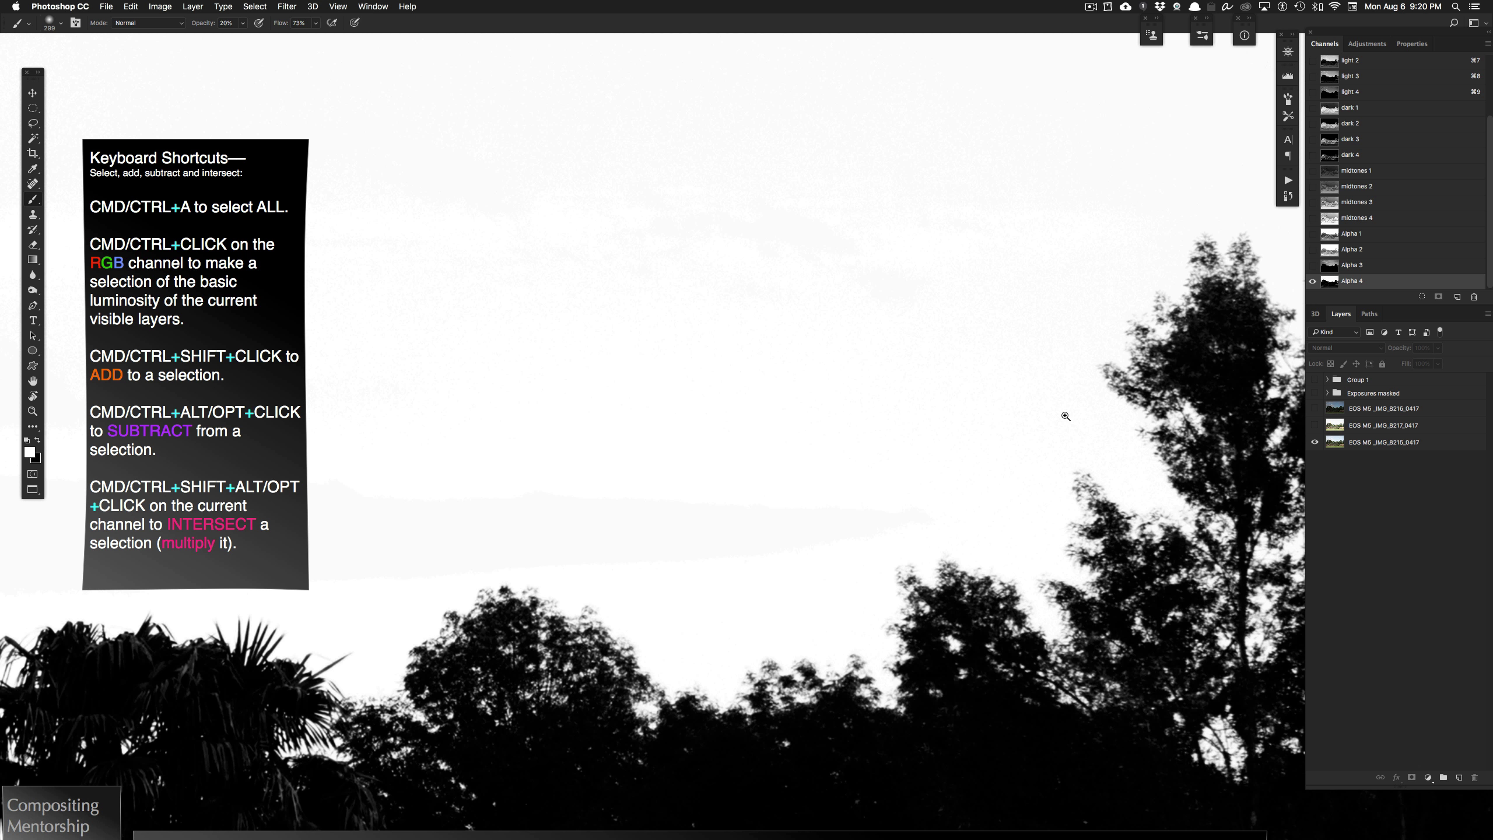
{"action": "left_click_drag", "start_coordinate": [1205, 424], "coordinate": [783, 429]}
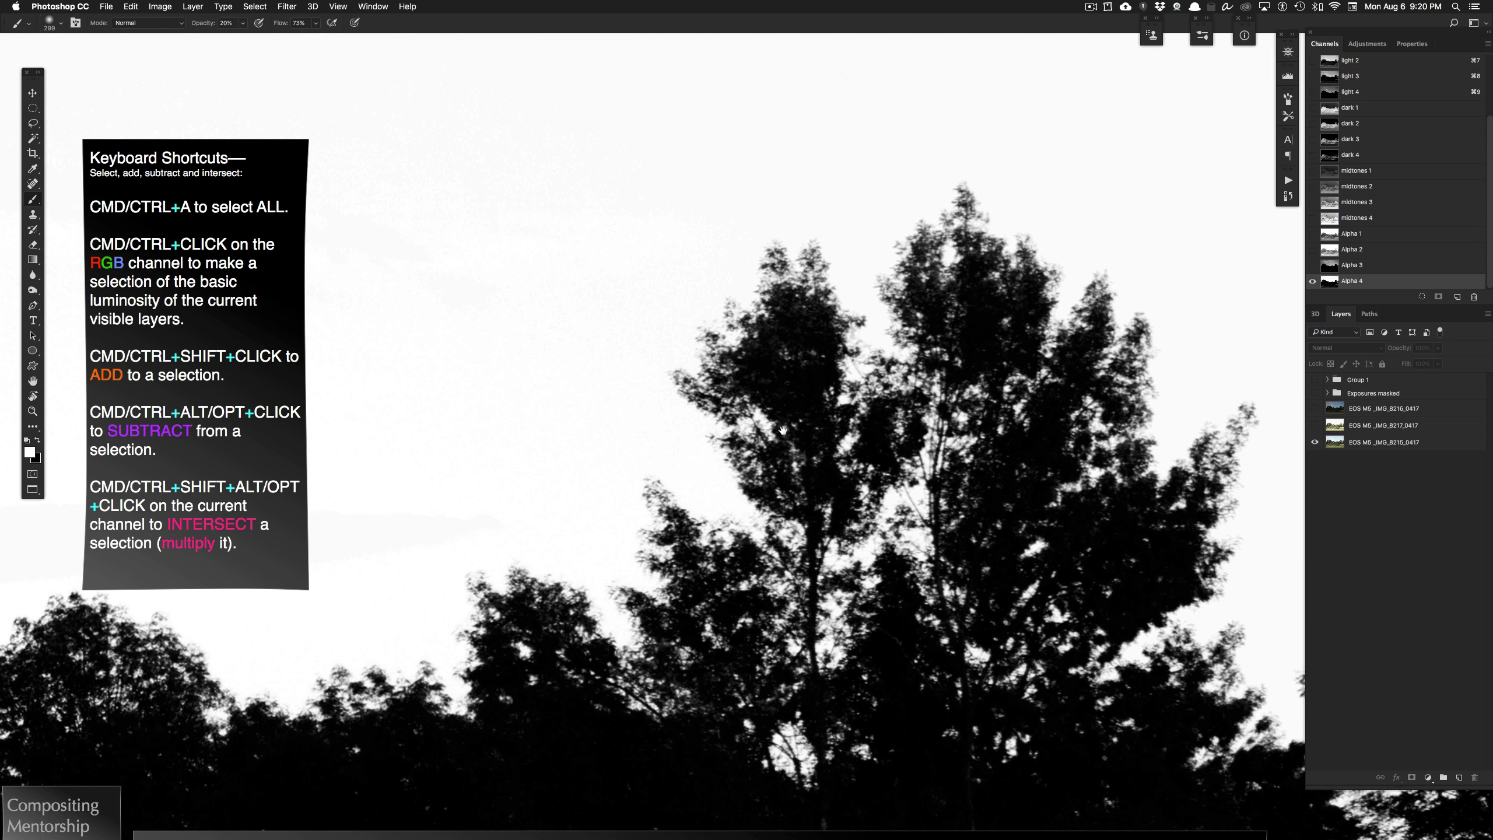
{"action": "scroll", "coordinate": [791, 412], "scroll_direction": "up", "scroll_amount": 3}
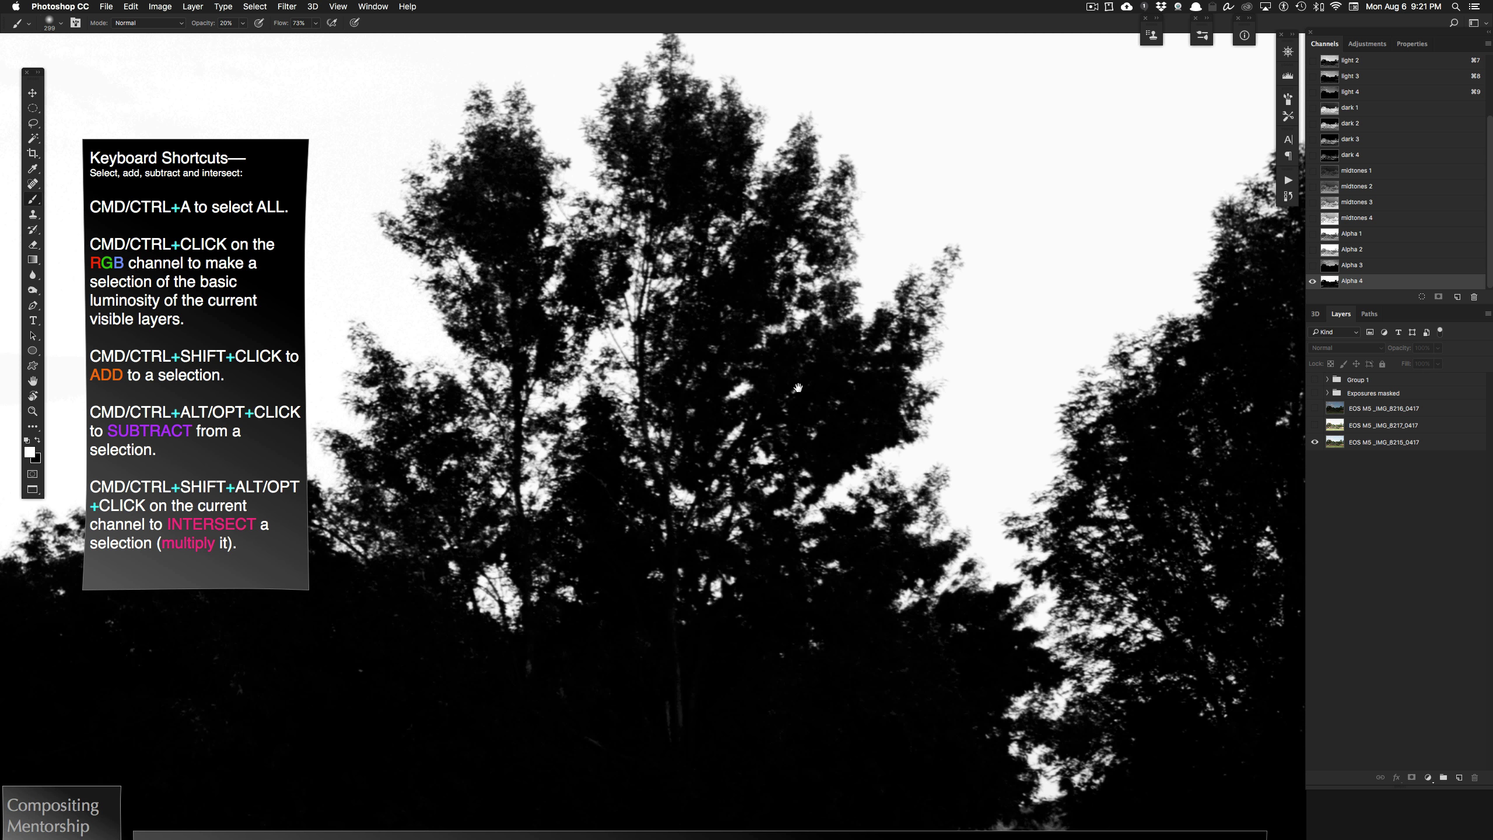
{"action": "left_click_drag", "start_coordinate": [1217, 378], "coordinate": [1139, 448]}
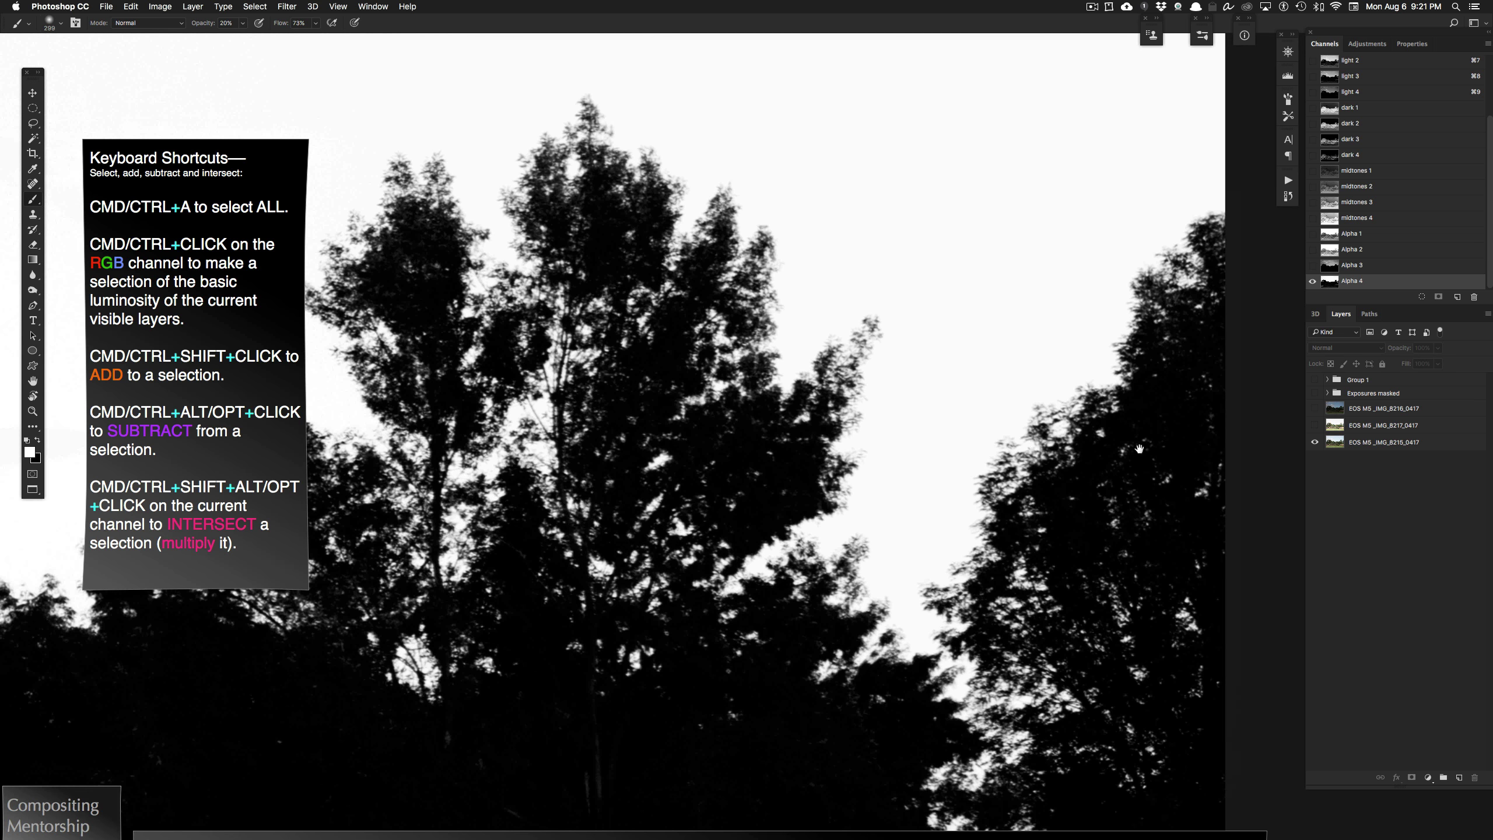
{"action": "left_click_drag", "start_coordinate": [653, 405], "coordinate": [1027, 363]}
{"action": "left_click_drag", "start_coordinate": [556, 636], "coordinate": [779, 551]}
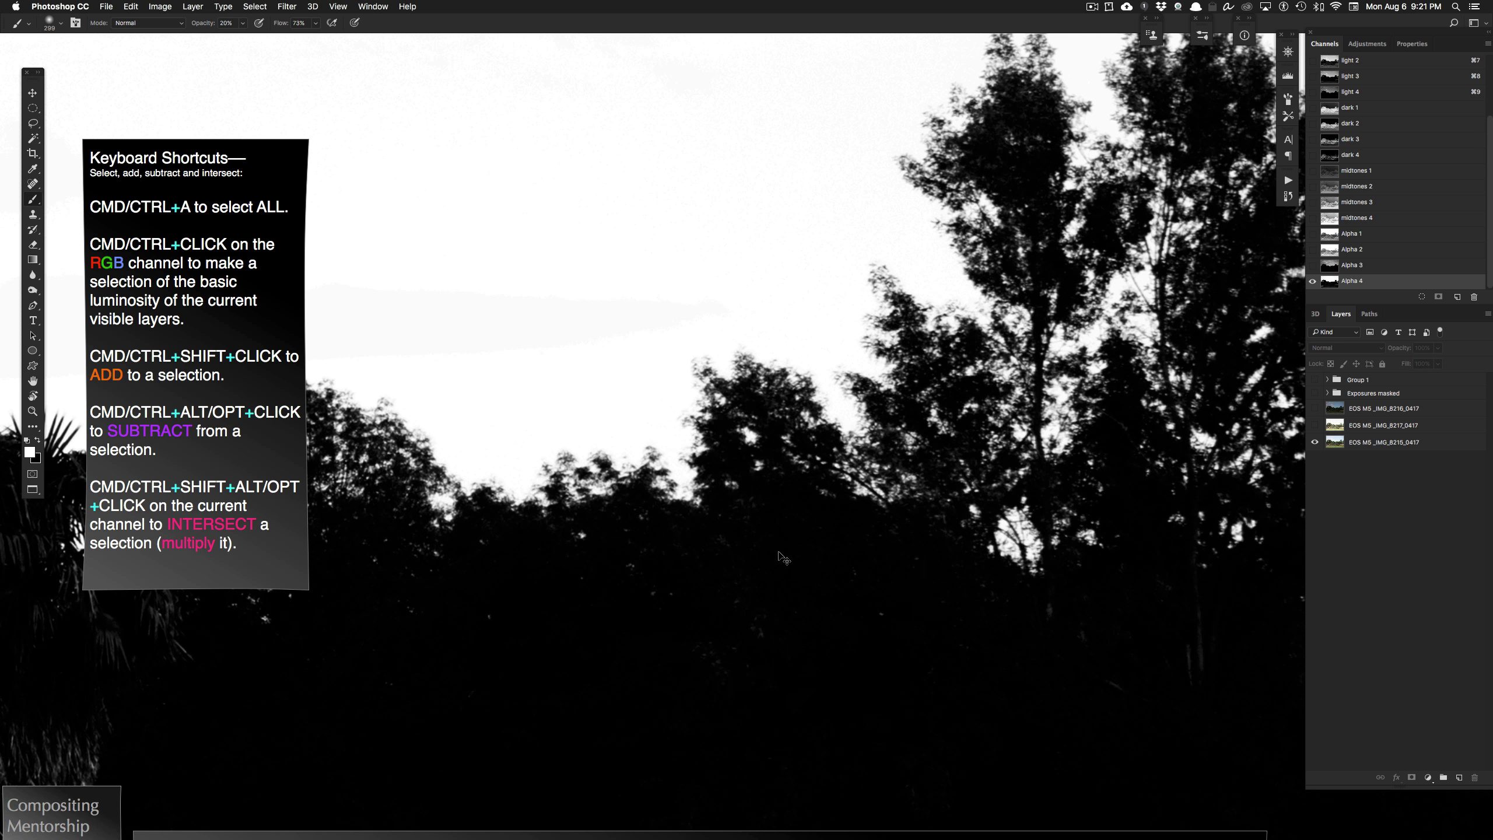
{"action": "key", "text": "super+0"}
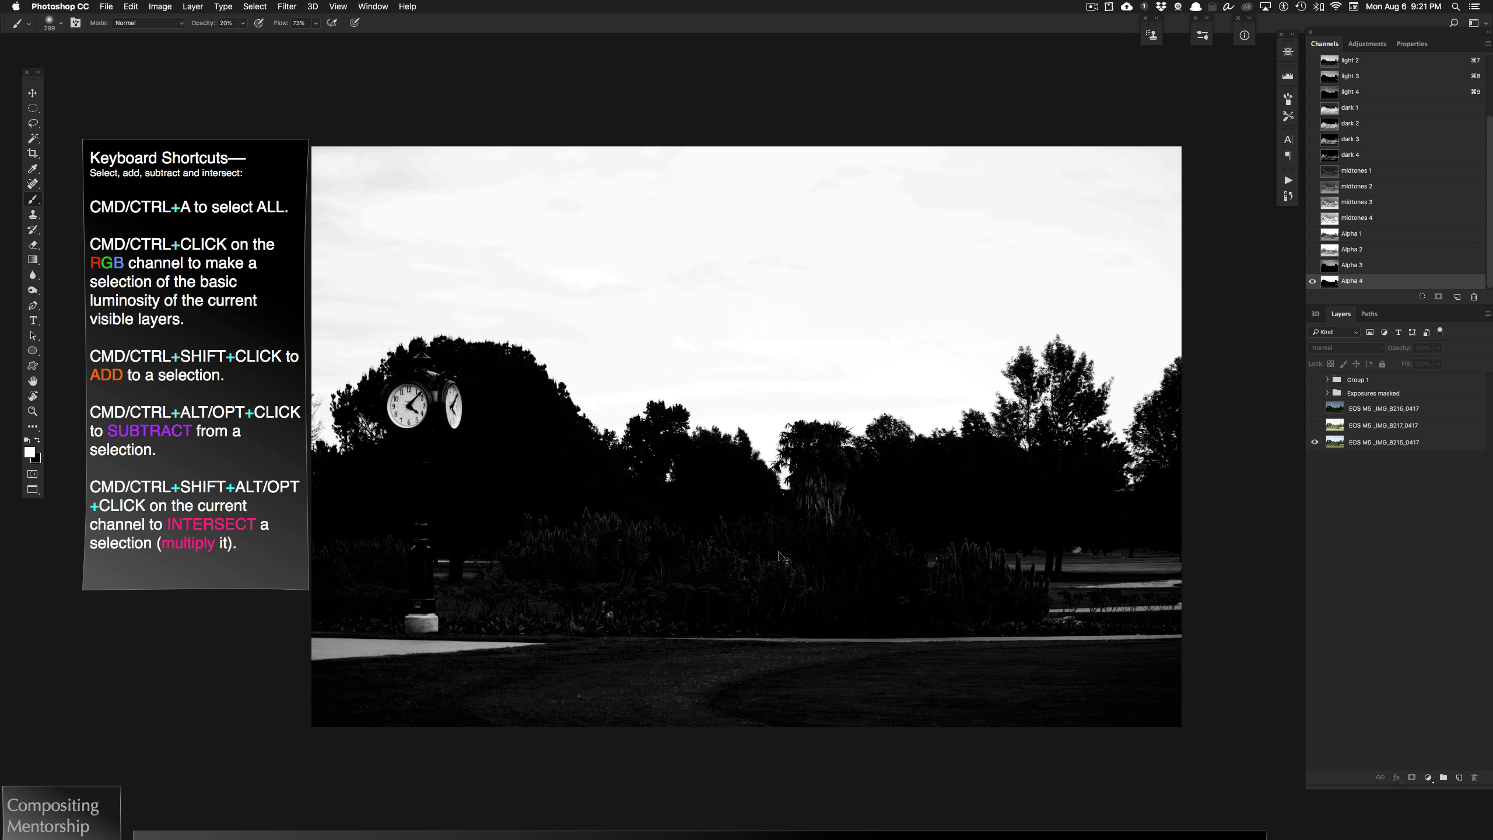